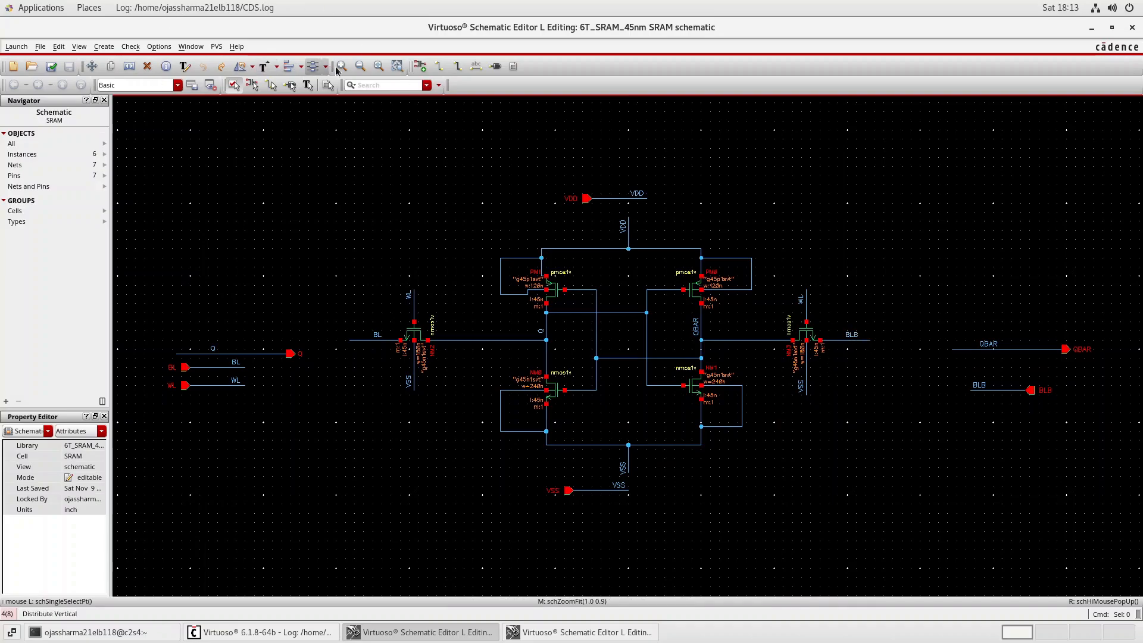
left_click(346, 69)
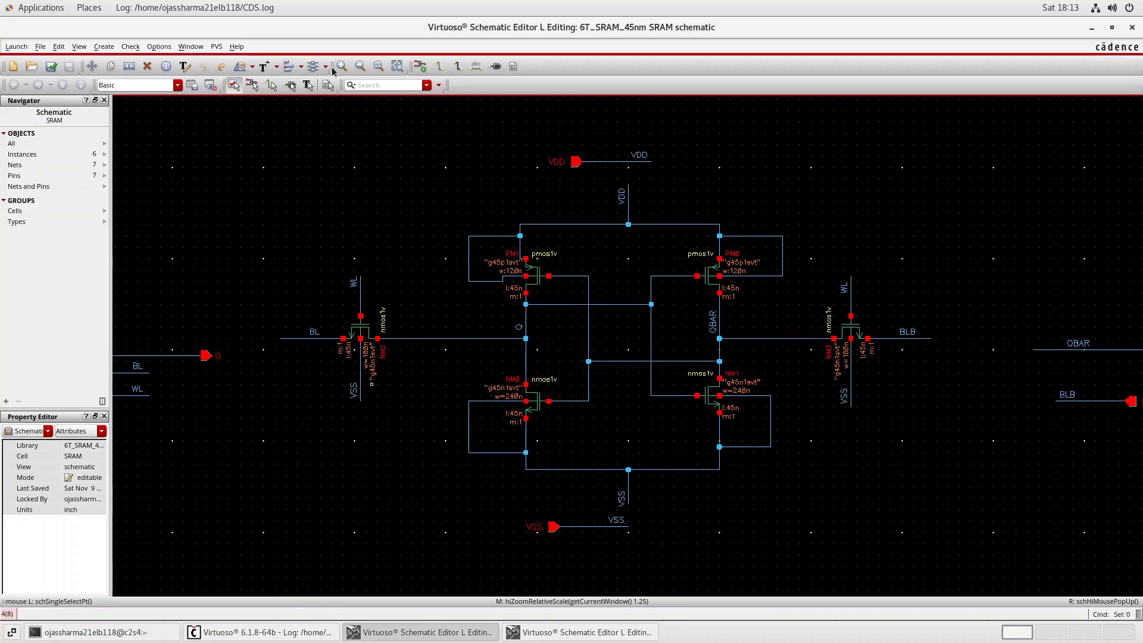
left_click(385, 70)
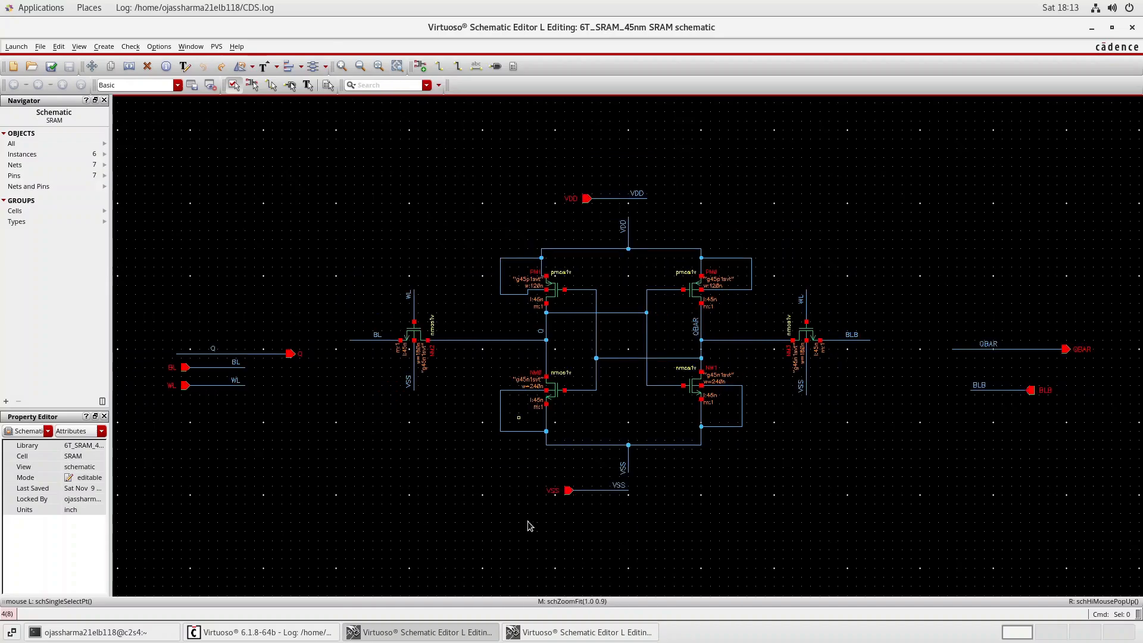
left_click(210, 637)
left_click(346, 497)
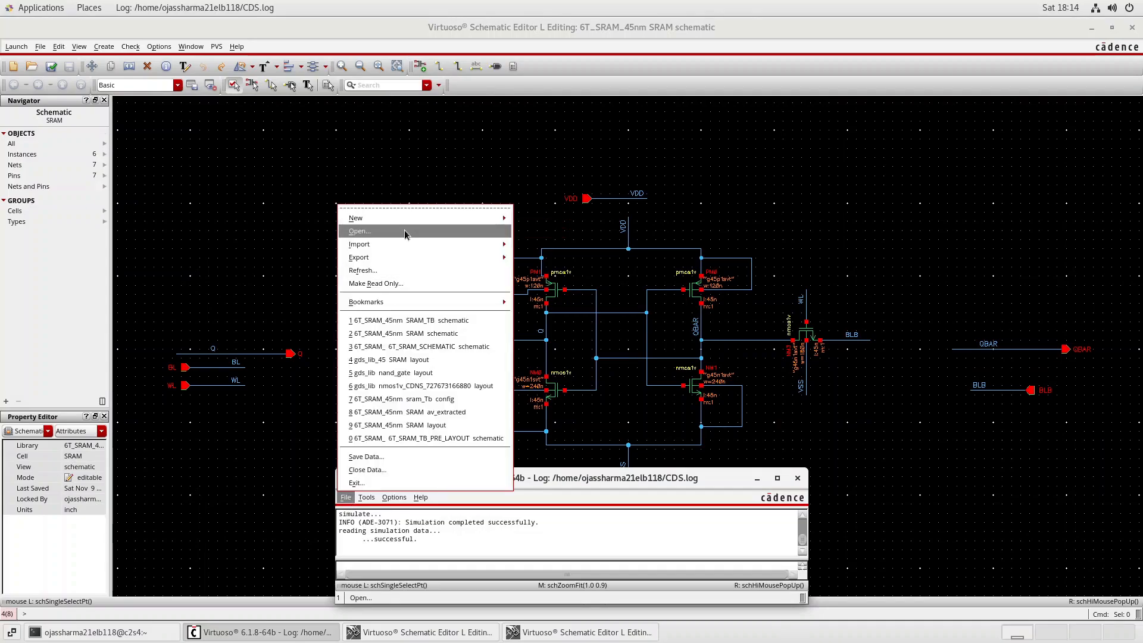
left_click(281, 191)
Step: Open the existing layout view of the SRAM cell from library 6T_SRAM_45nm in Layout XL, using automatic configuration
left_click(16, 46)
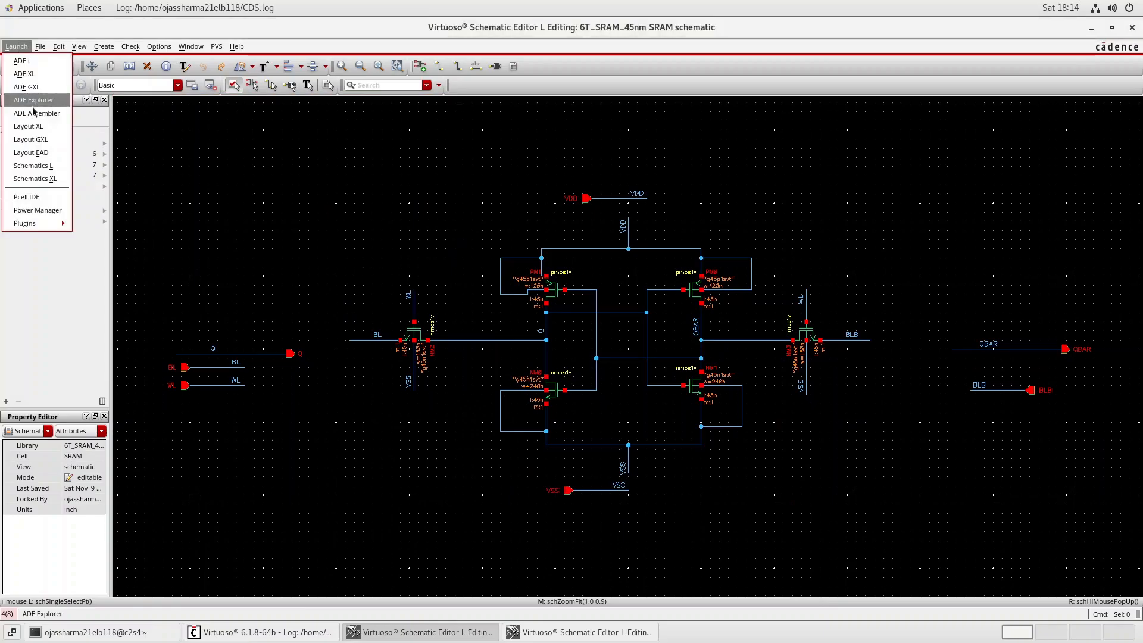
left_click(35, 127)
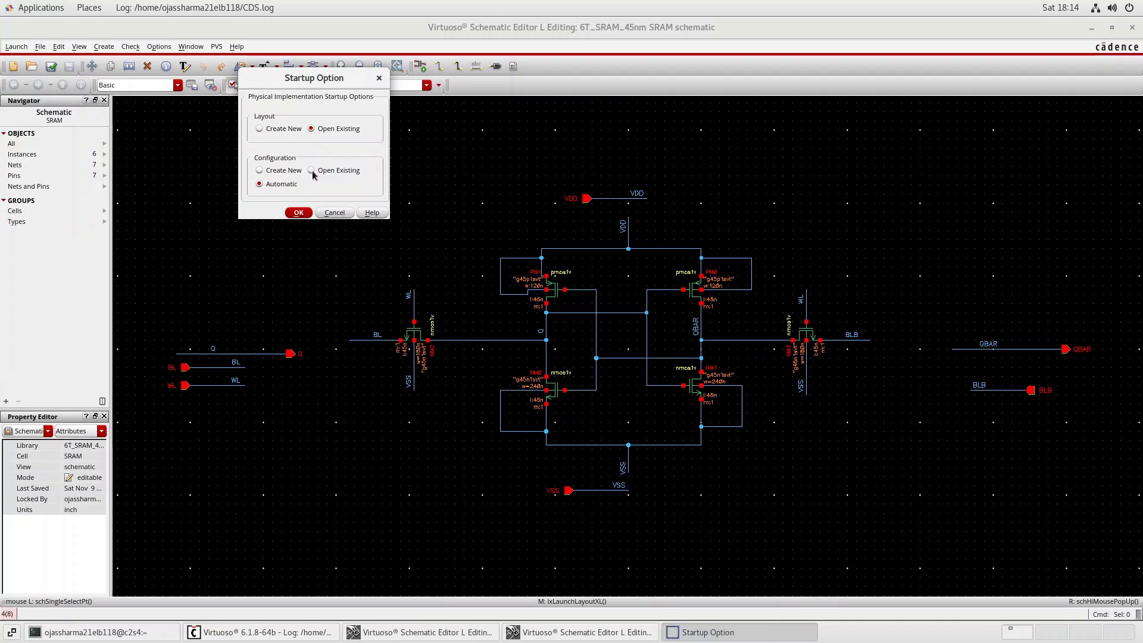
left_click(298, 213)
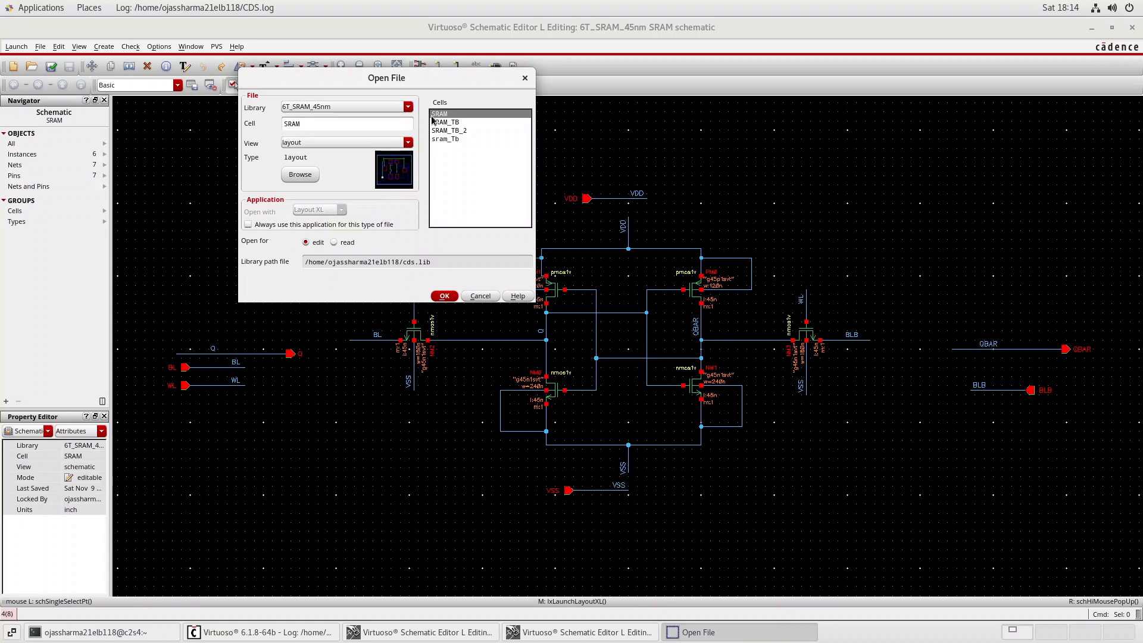
left_click(444, 296)
left_click(510, 308)
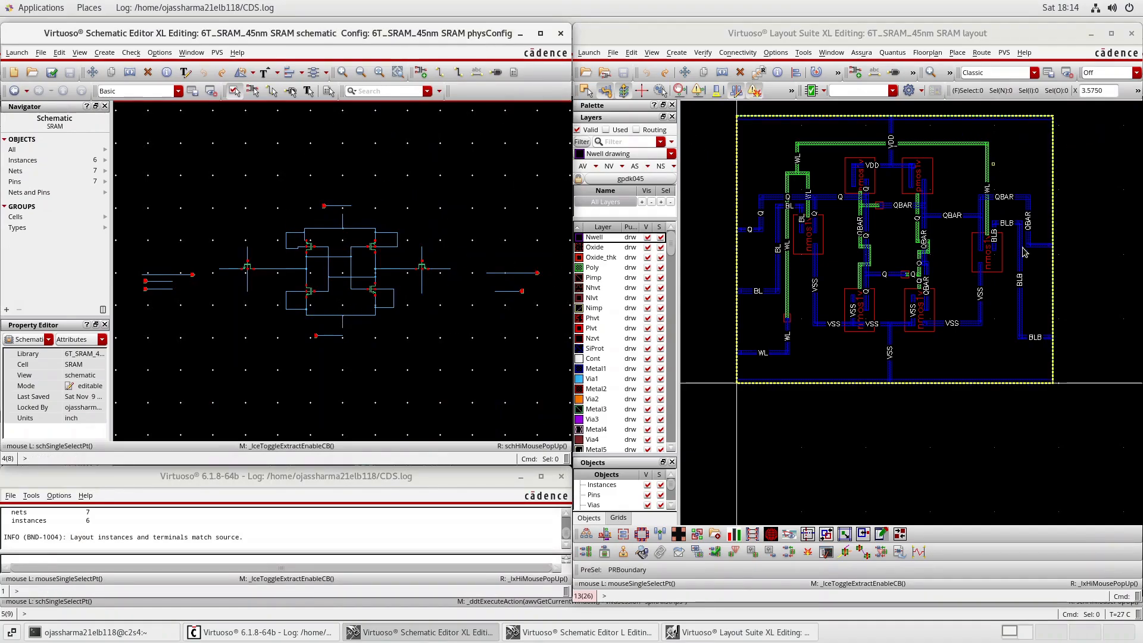
Step: Maximize the layout window, fit the whole SRAM layout in view and display all hierarchy levels of the transistors and vias
left_click(1111, 34)
key("f")
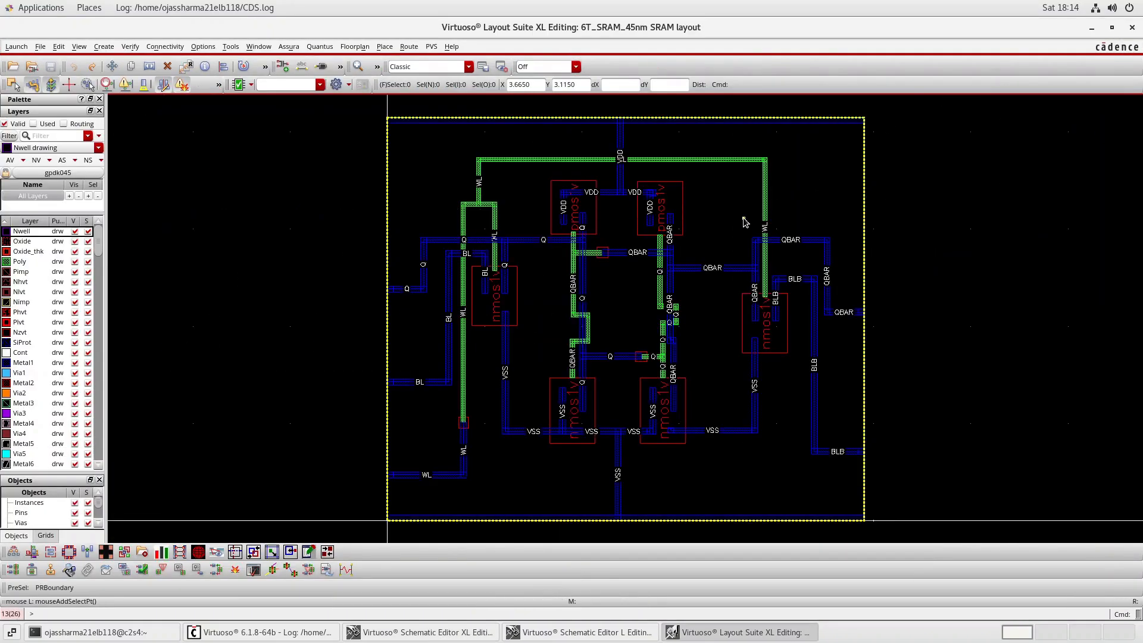
key("shift+f")
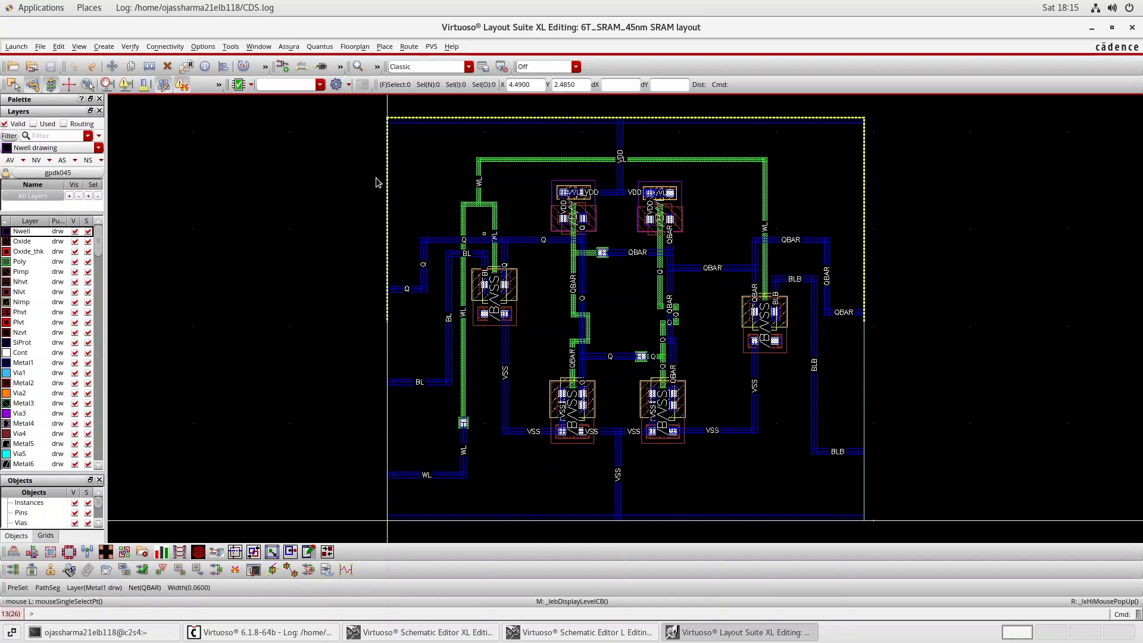
Step: Open the Assura technology library selection and browse for a technology file
left_click(289, 46)
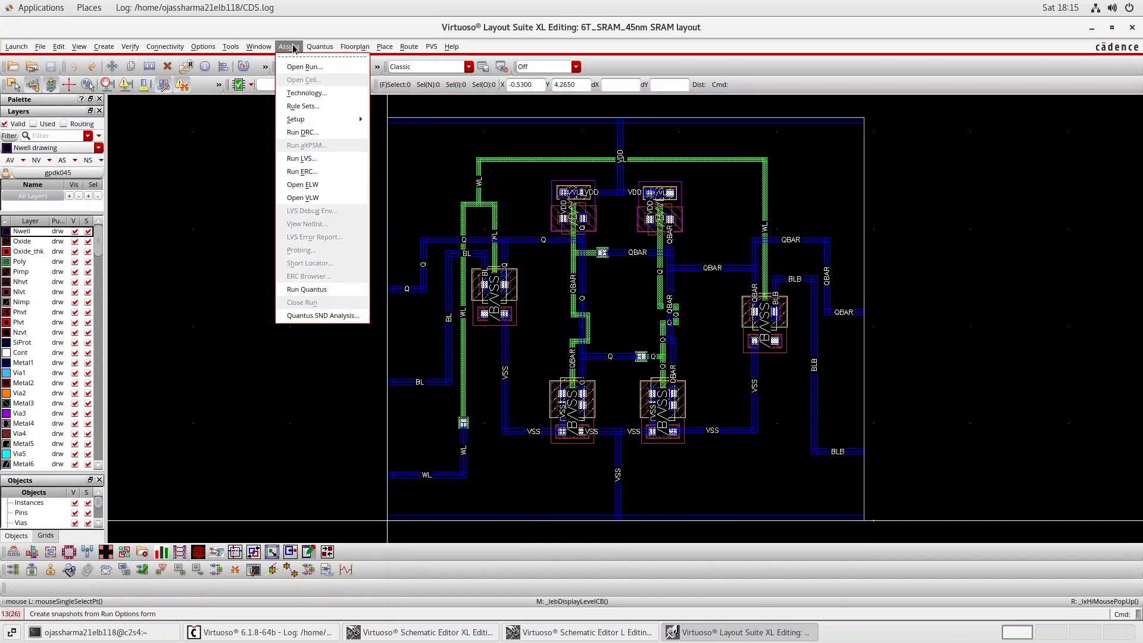
left_click(317, 93)
left_click(543, 109)
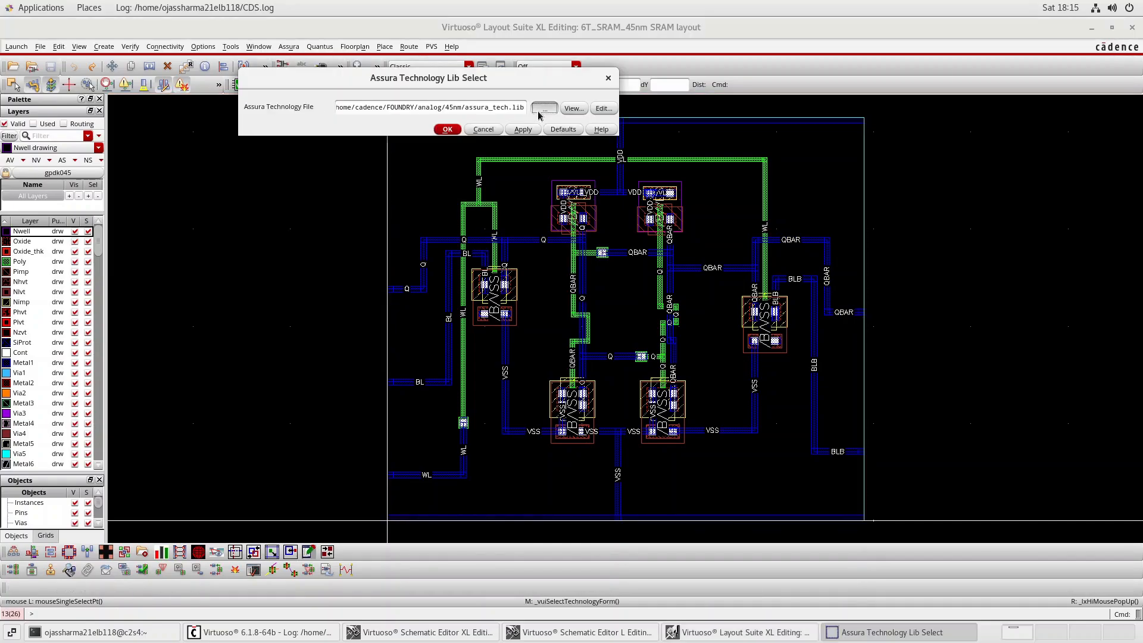
Step: Try to use /home/cadence/FOUNDRY/analog/45nm/assura/assura_tech.lib as the Assura technology file
double_click(250, 153)
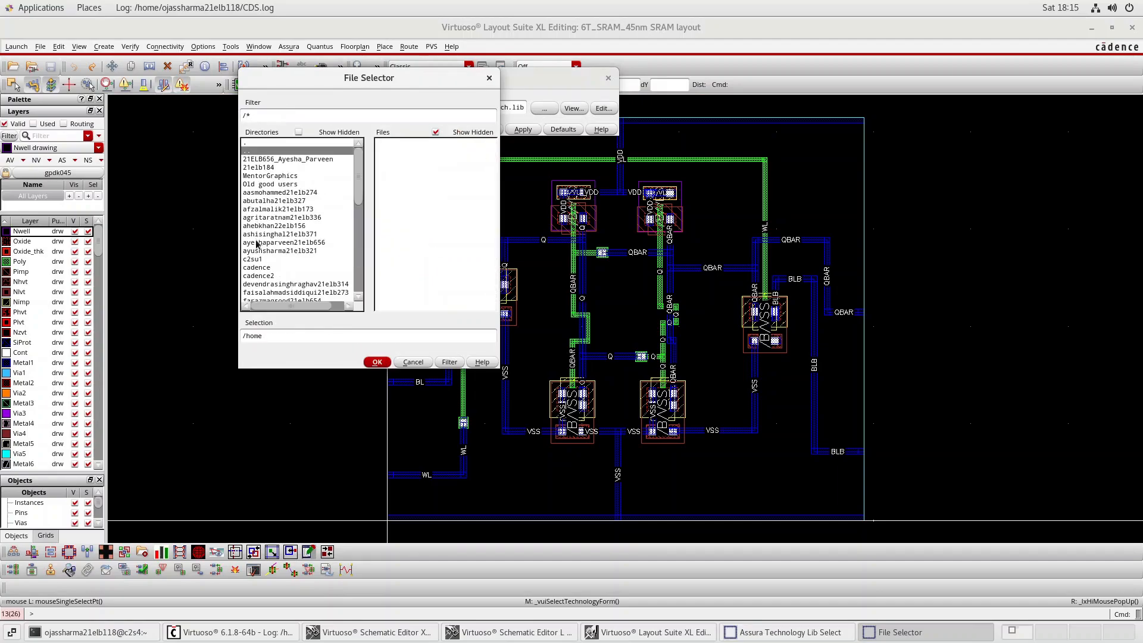
double_click(259, 269)
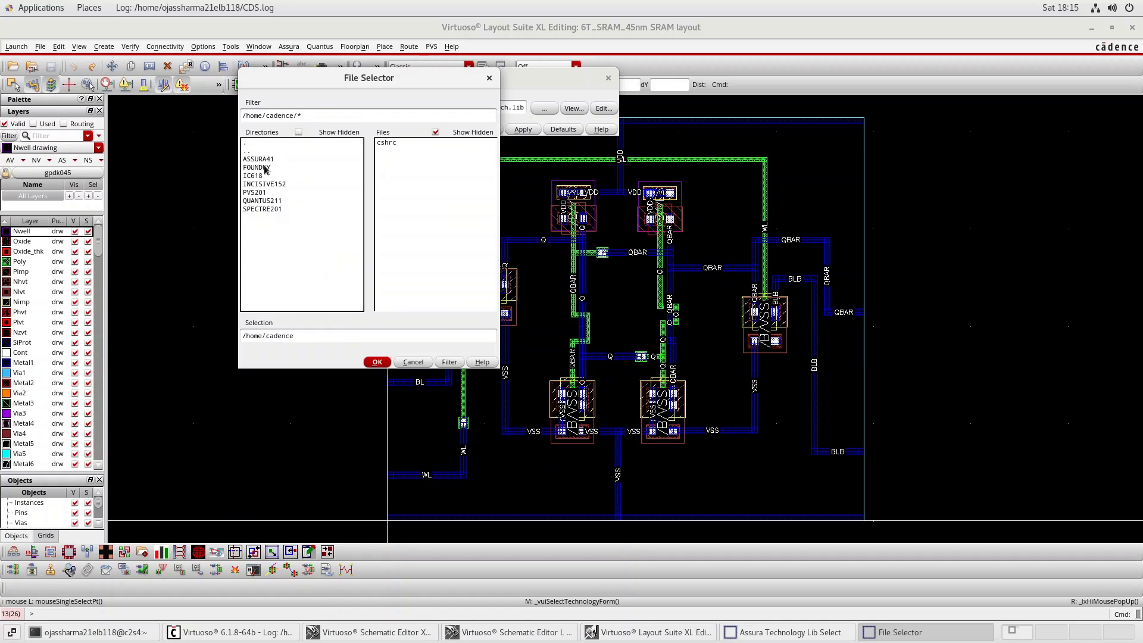
double_click(262, 168)
double_click(262, 153)
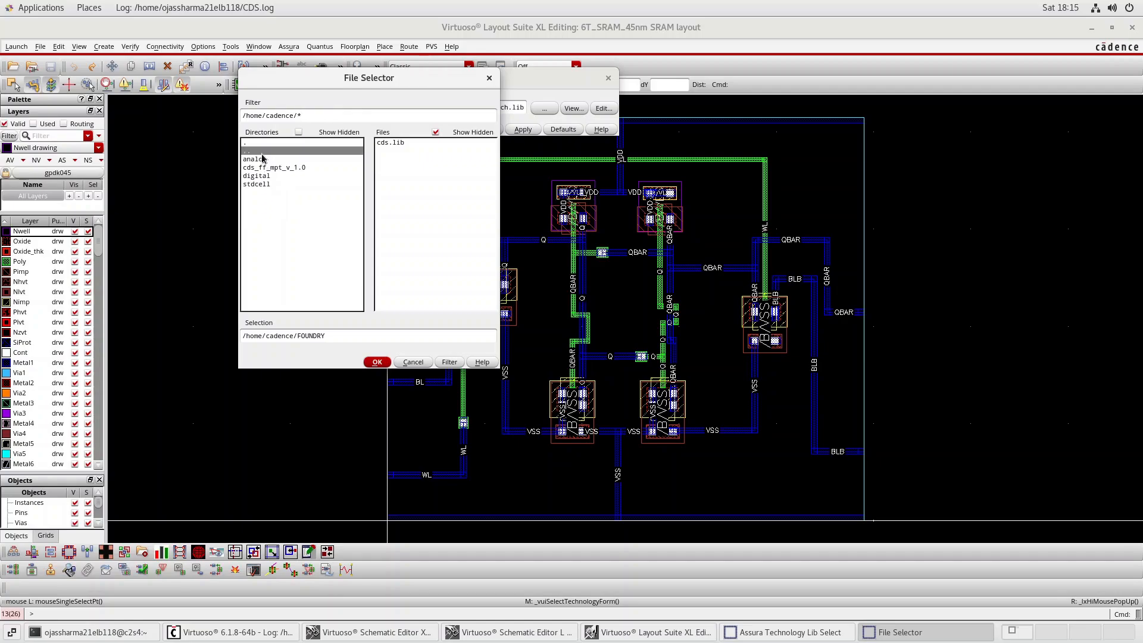
double_click(259, 168)
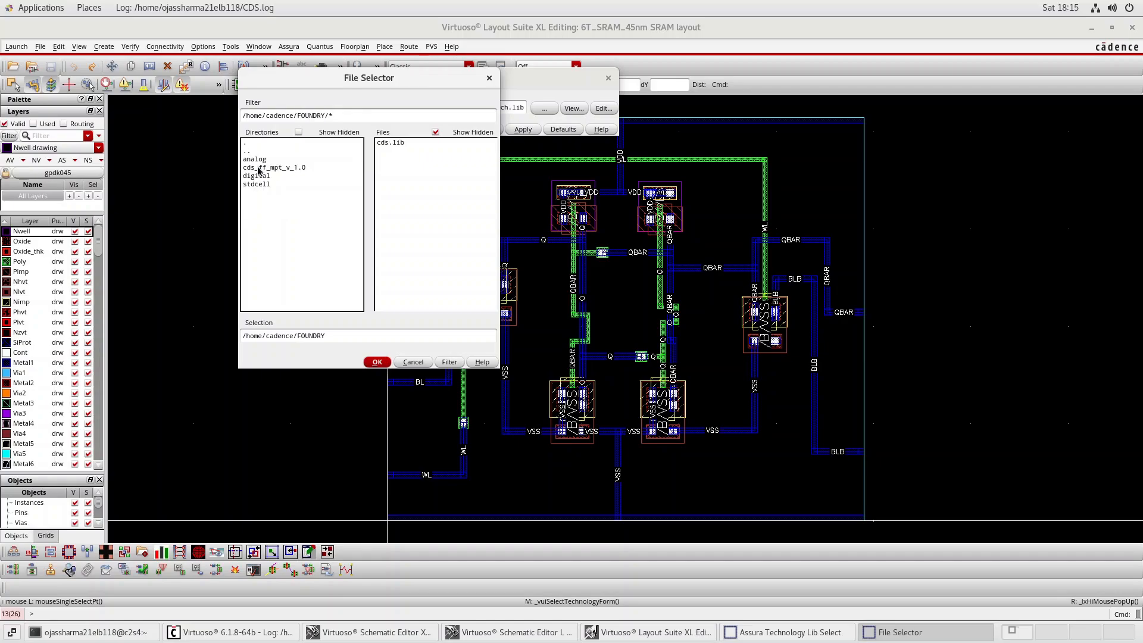
double_click(255, 159)
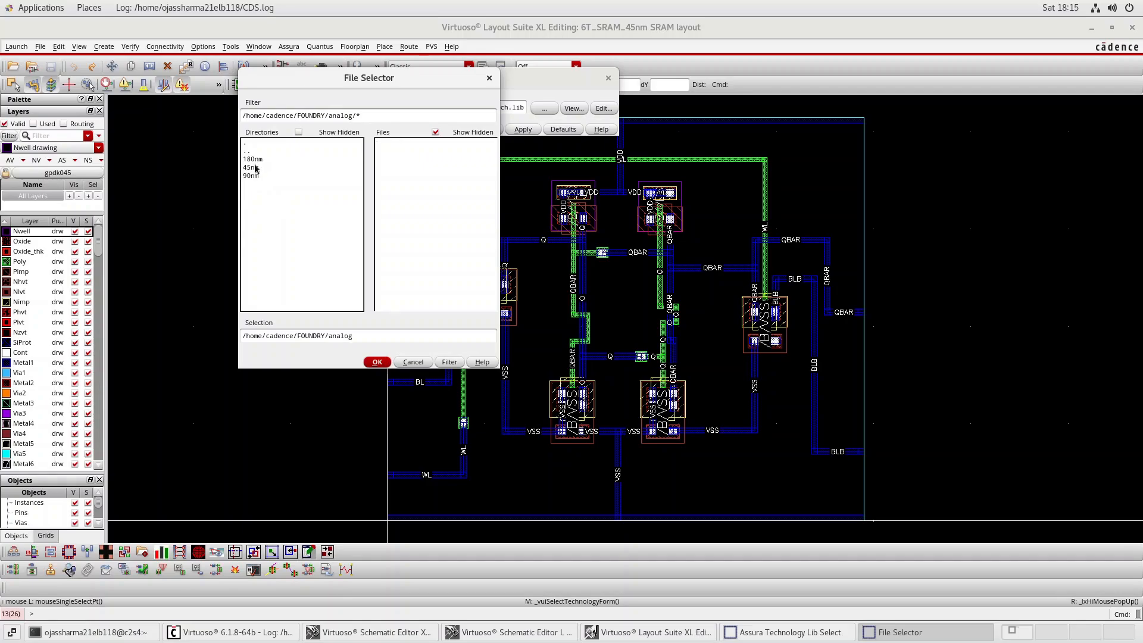
double_click(256, 169)
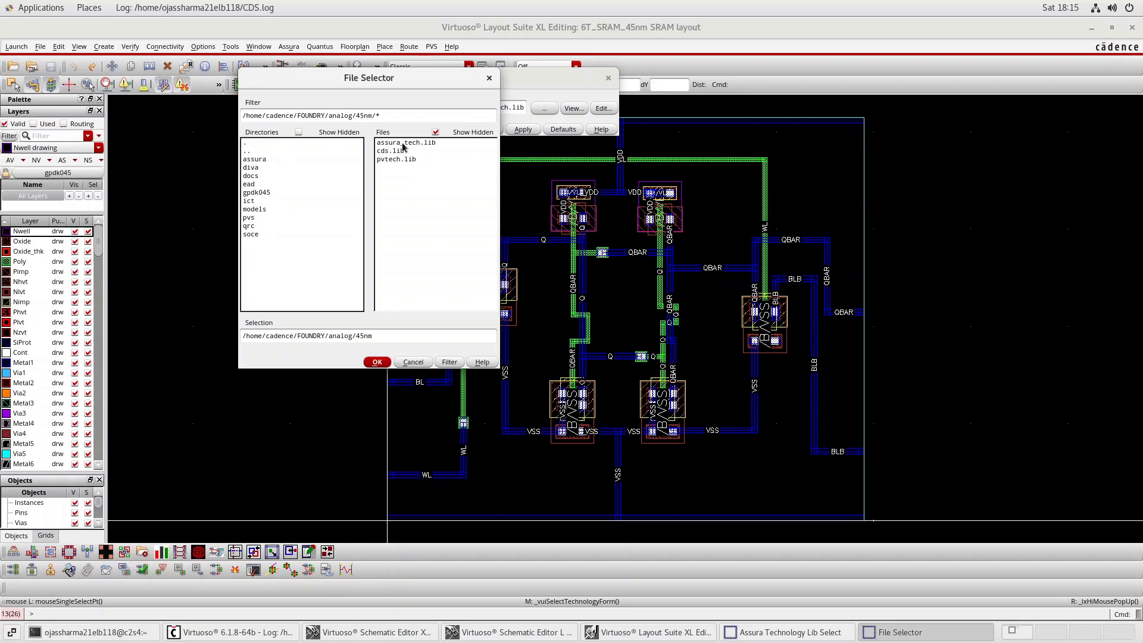
left_click(262, 160)
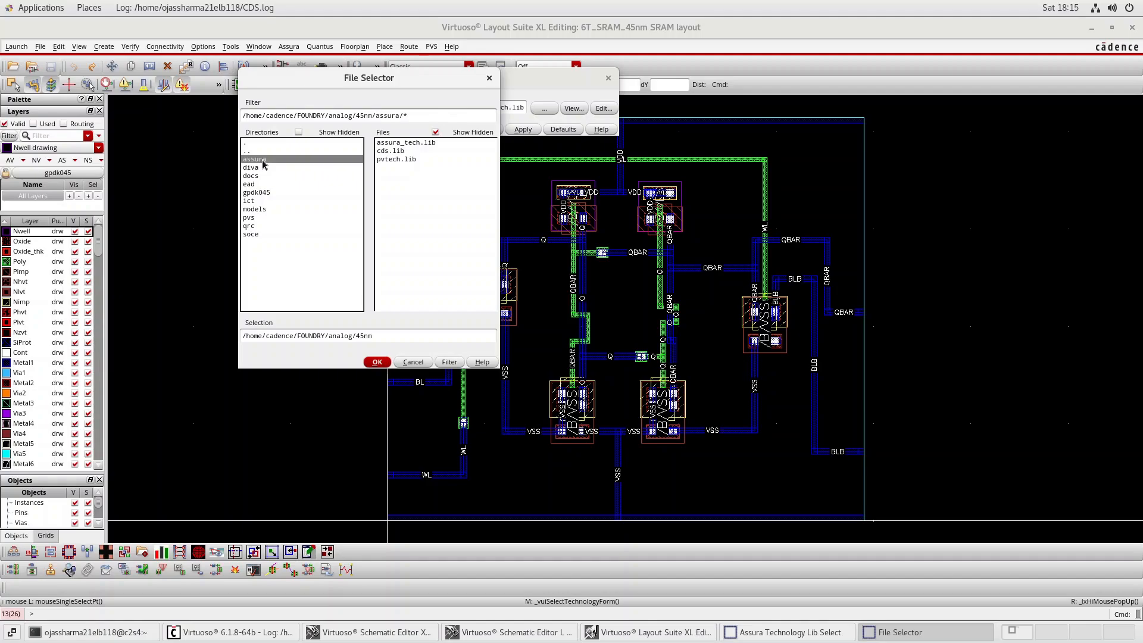
left_click(422, 143)
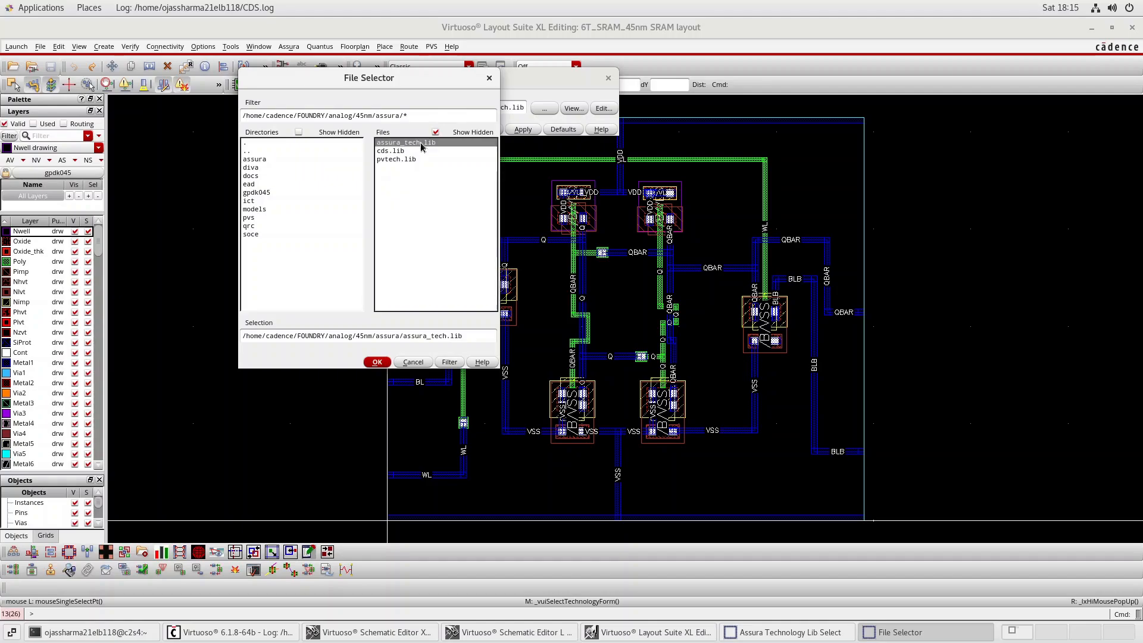
left_click(379, 362)
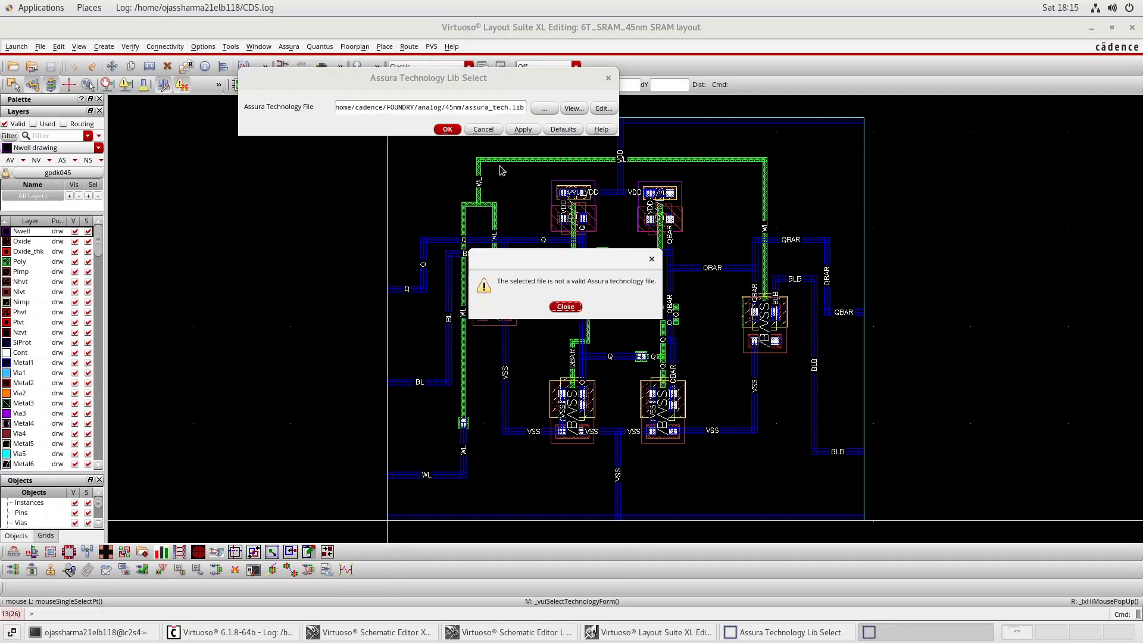
left_click(570, 306)
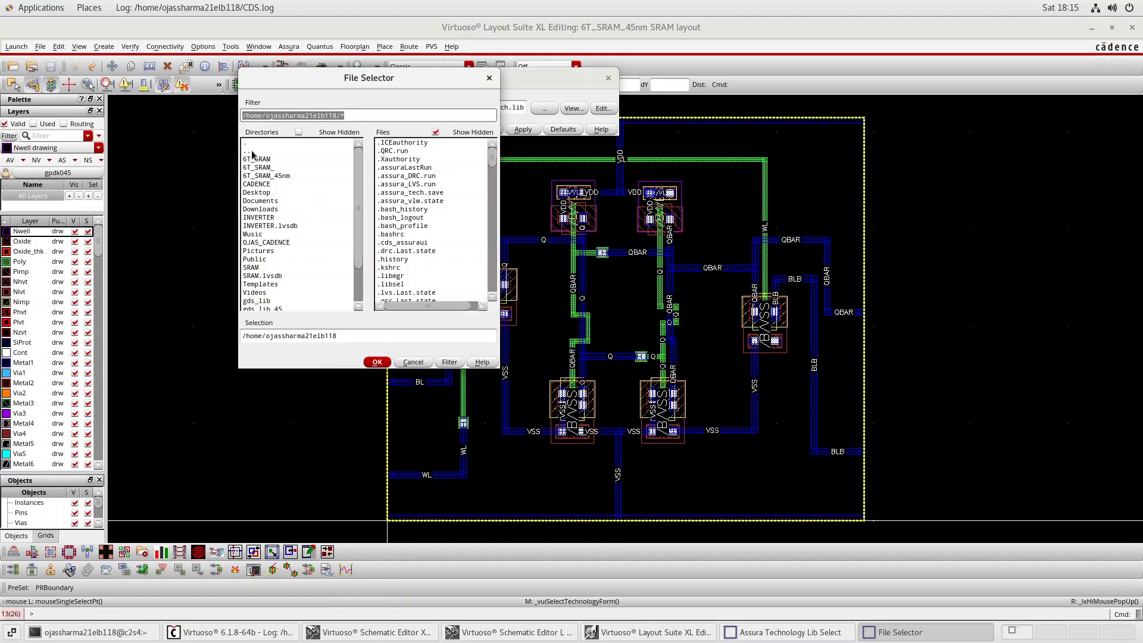
Step: Set the Assura technology file to /home/cadence/FOUNDRY/analog/45nm/assura_tech.lib and accept the selection
double_click(251, 153)
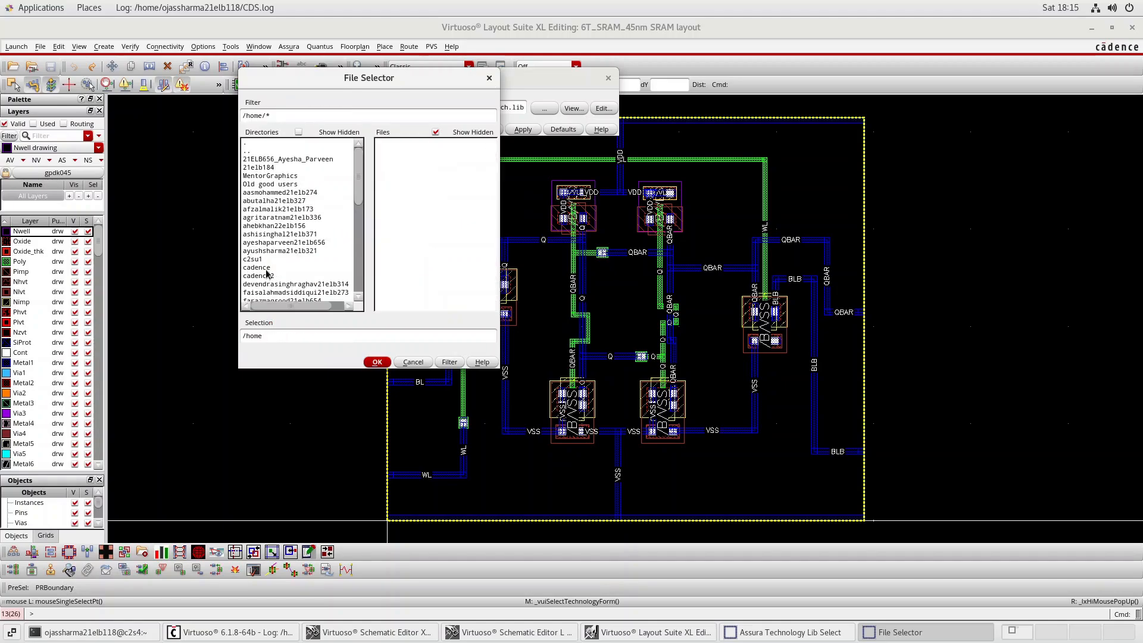
double_click(267, 270)
double_click(257, 168)
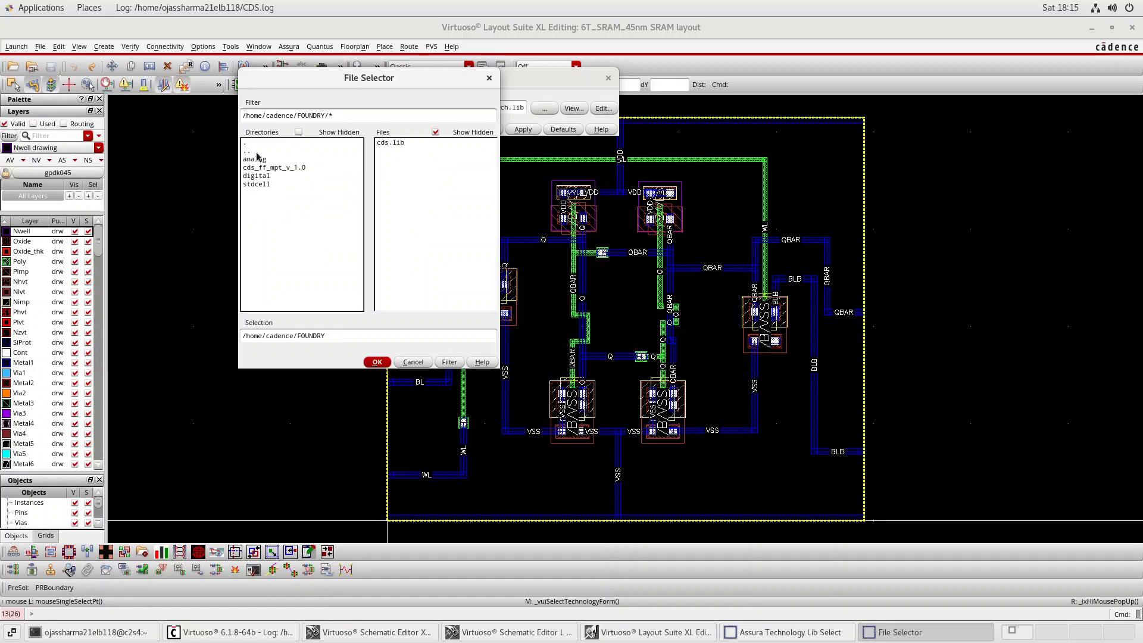
double_click(258, 160)
double_click(256, 169)
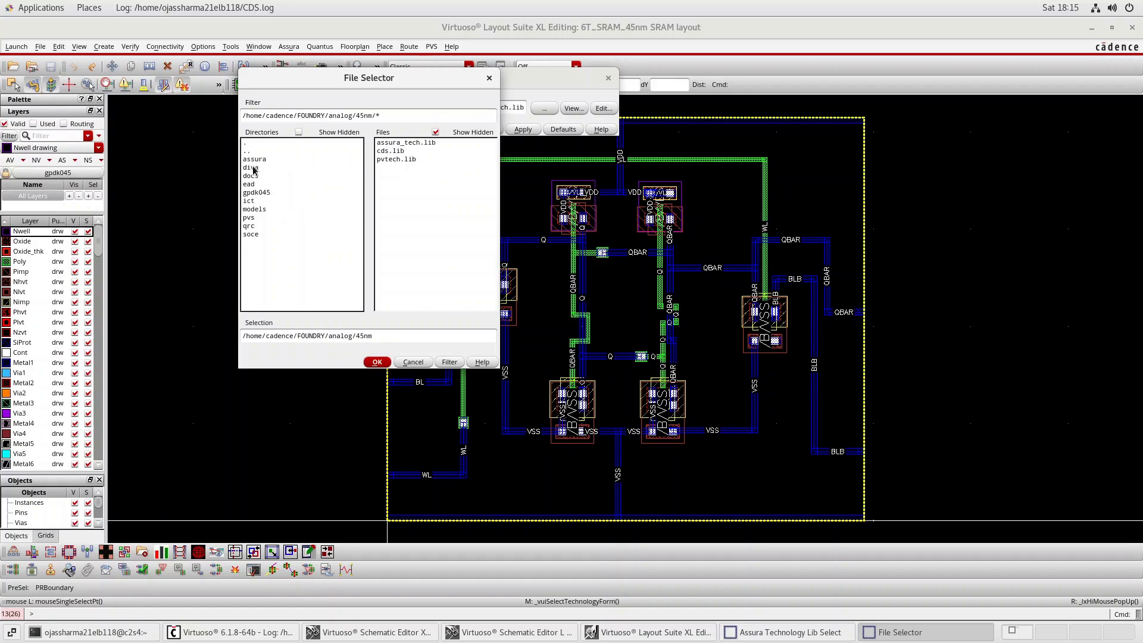
left_click(430, 144)
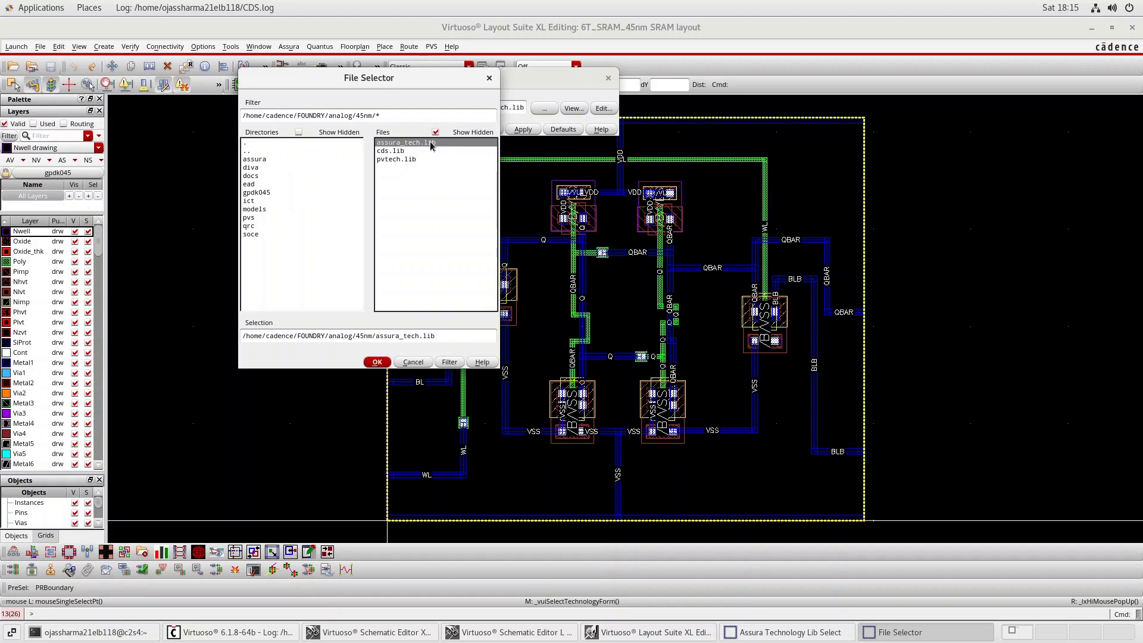
left_click(378, 363)
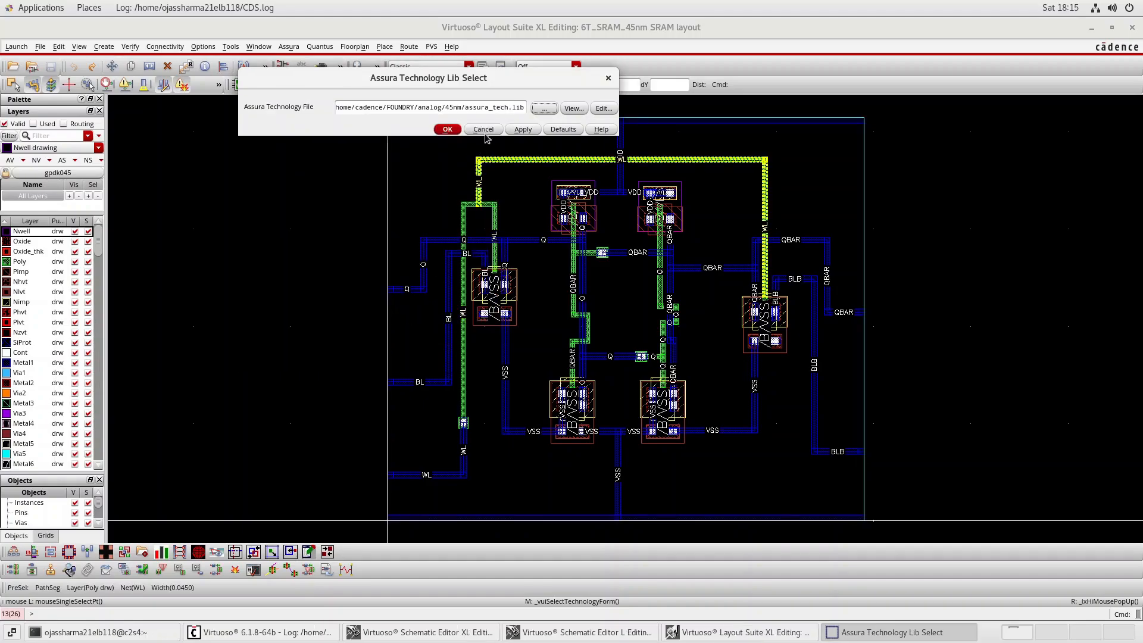
left_click(448, 129)
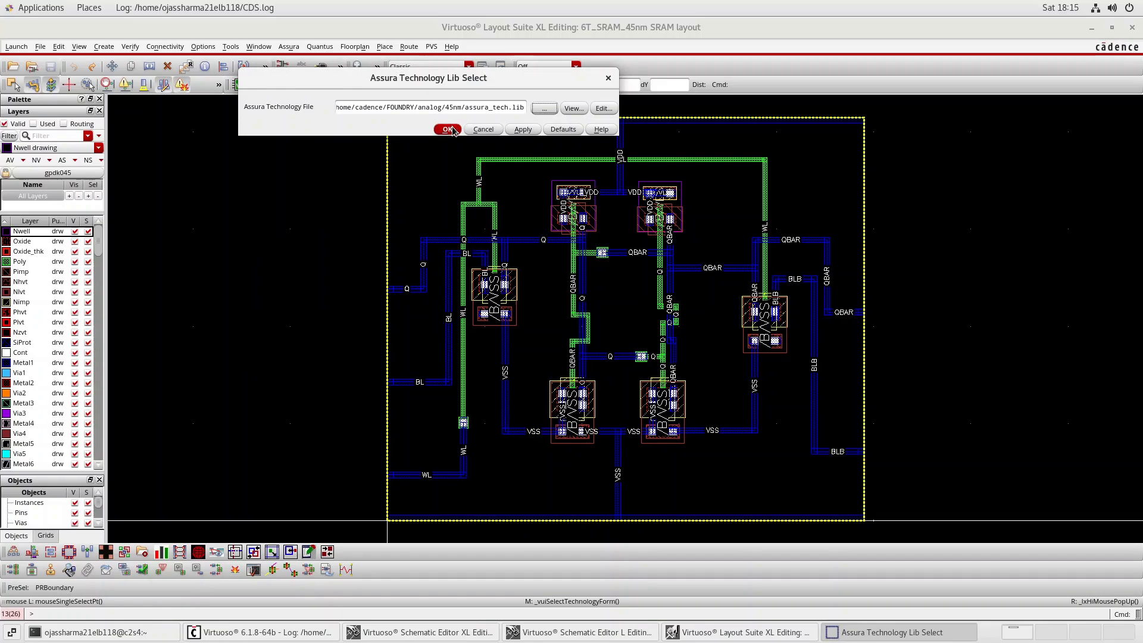
Step: Open the Assura DRC run setup for the layout view of cell SRAM in library 6T_SRAM_45nm
left_click(288, 47)
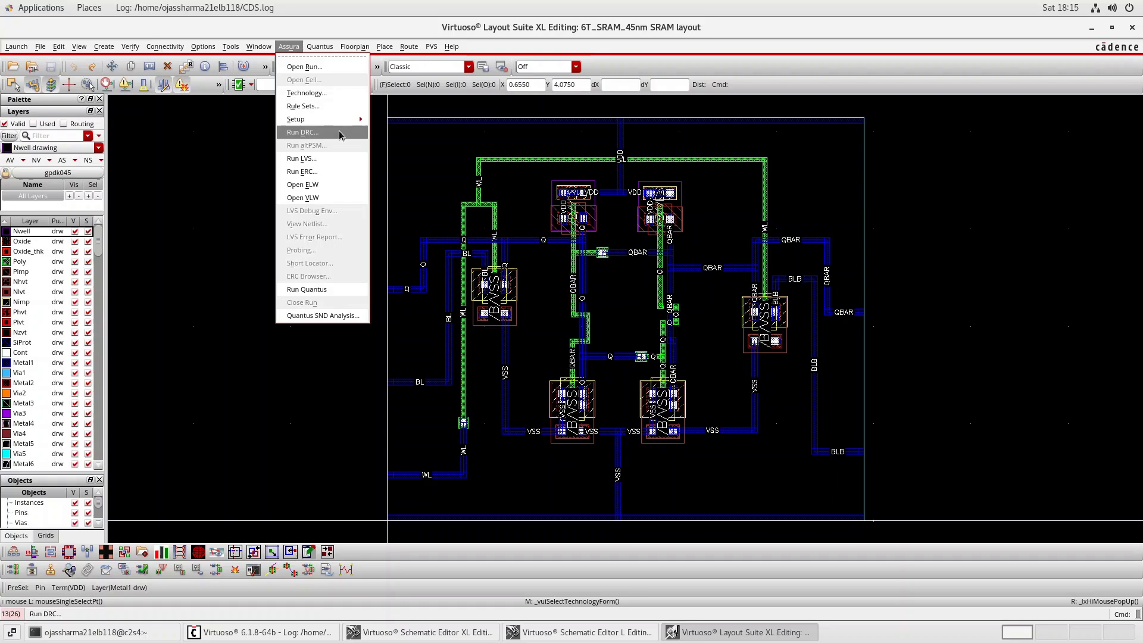
left_click(340, 133)
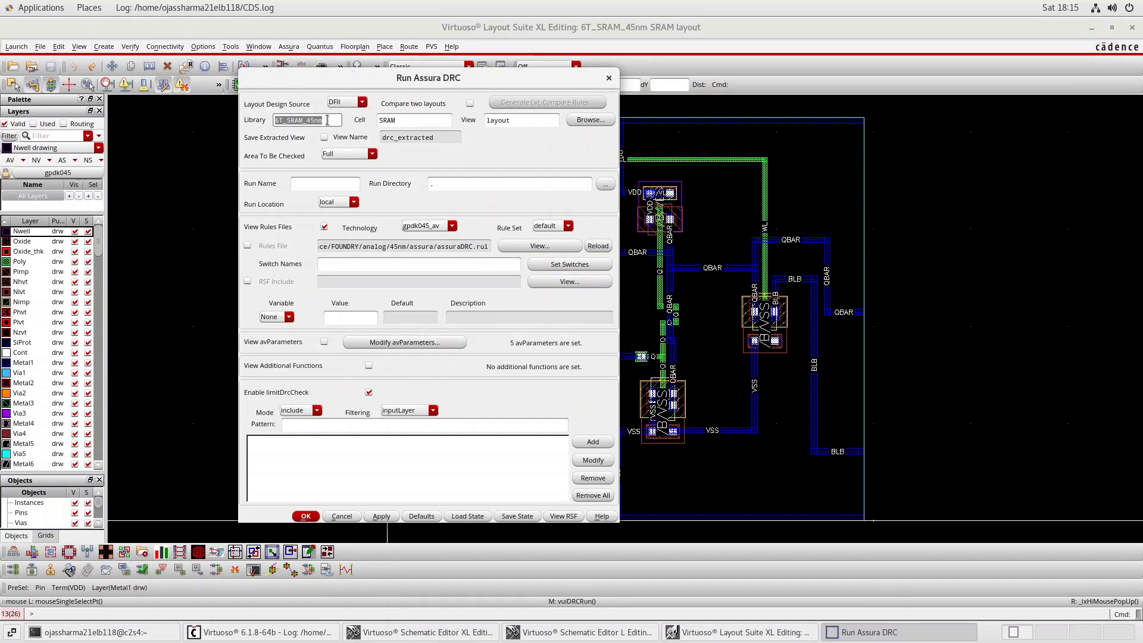
left_click(327, 123)
left_click(513, 124)
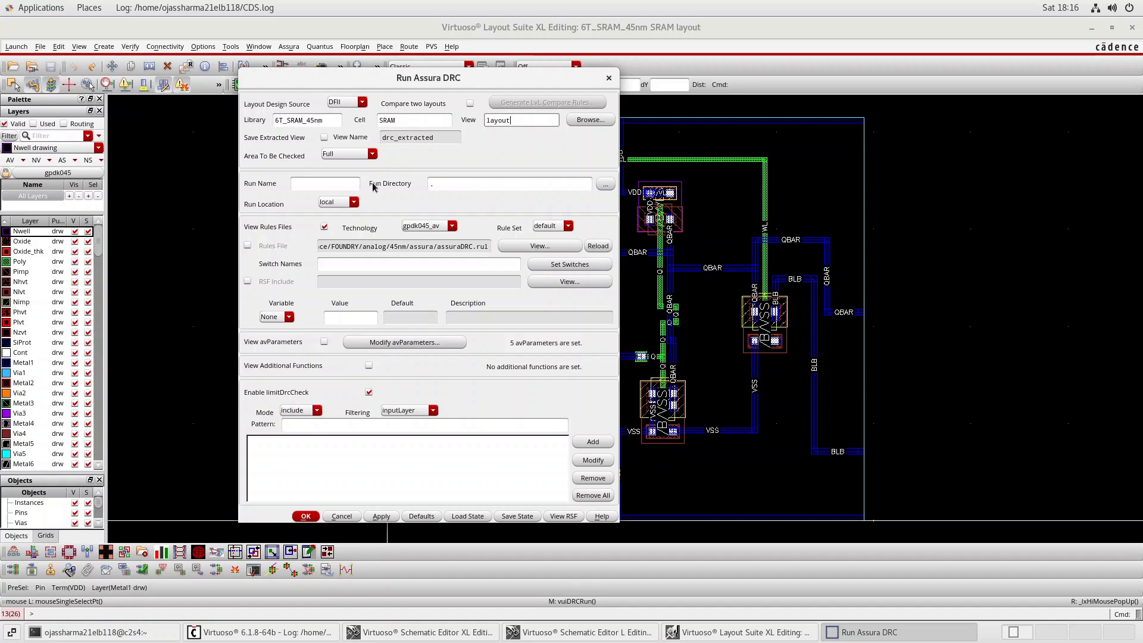
Step: Set the DRC technology to gpdk045_av and run the check, overwriting the existing SRAM DRC data
left_click(436, 228)
left_click(453, 231)
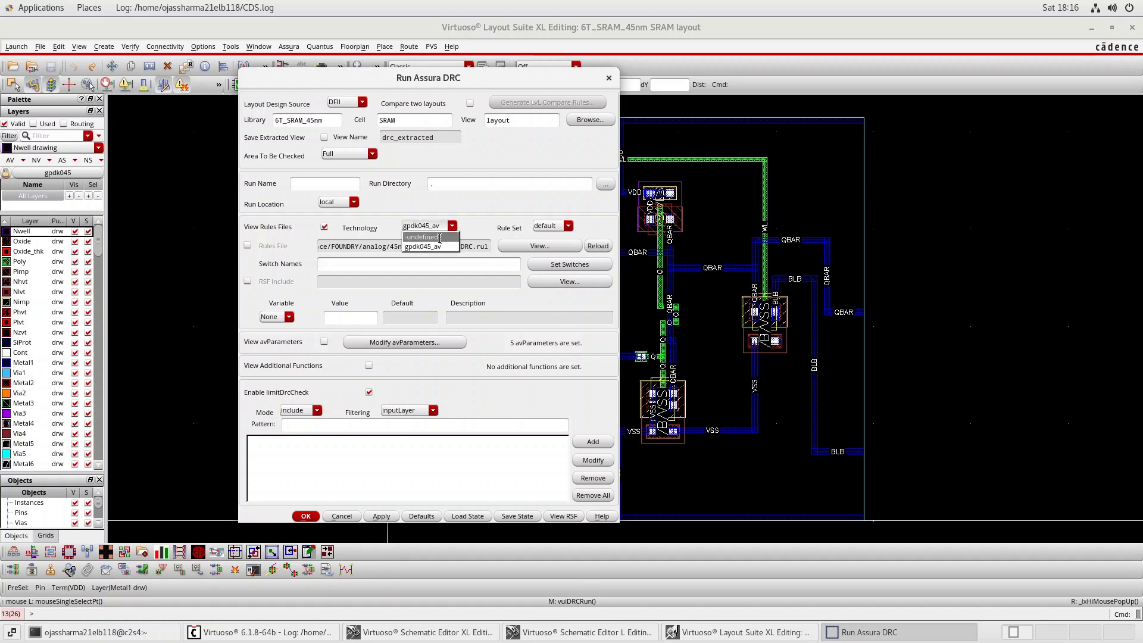
left_click(433, 248)
left_click(452, 227)
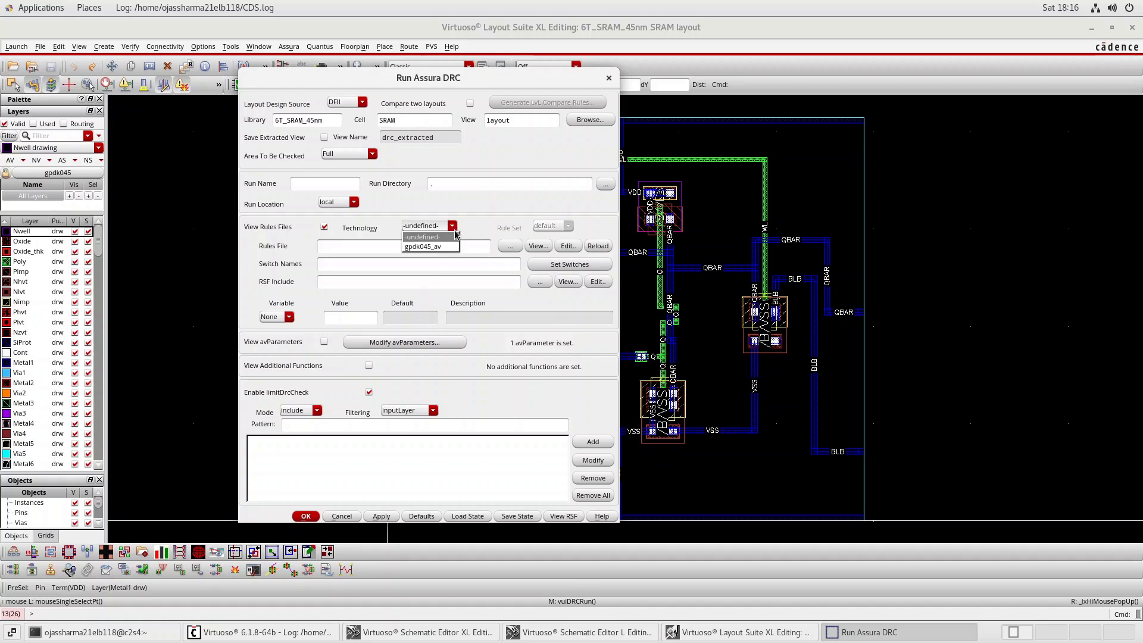
left_click(435, 247)
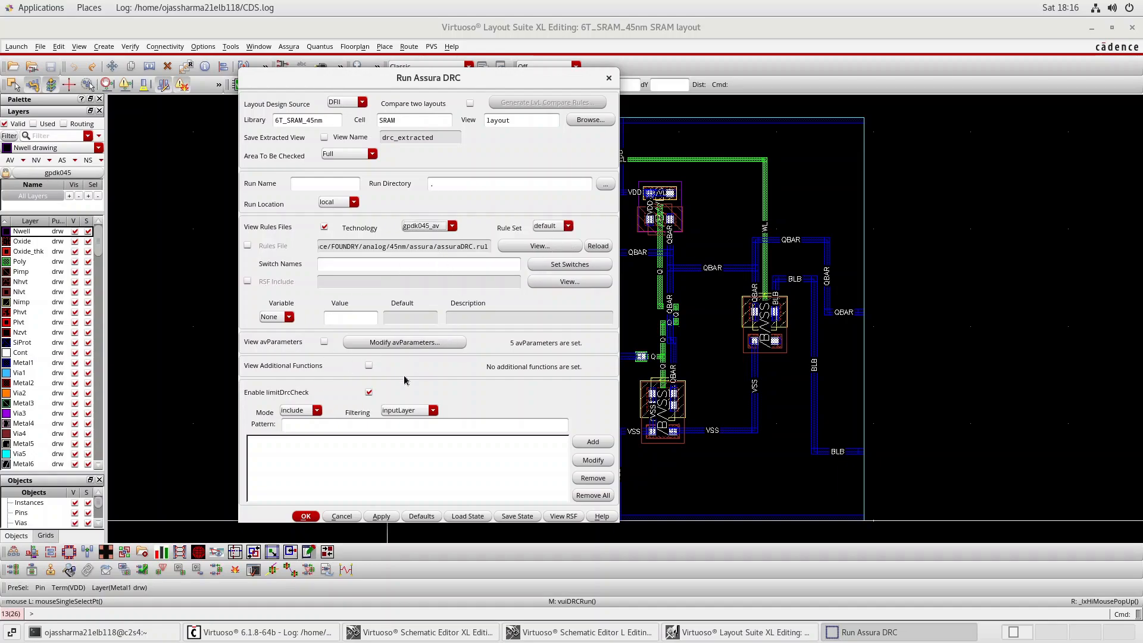
left_click(305, 516)
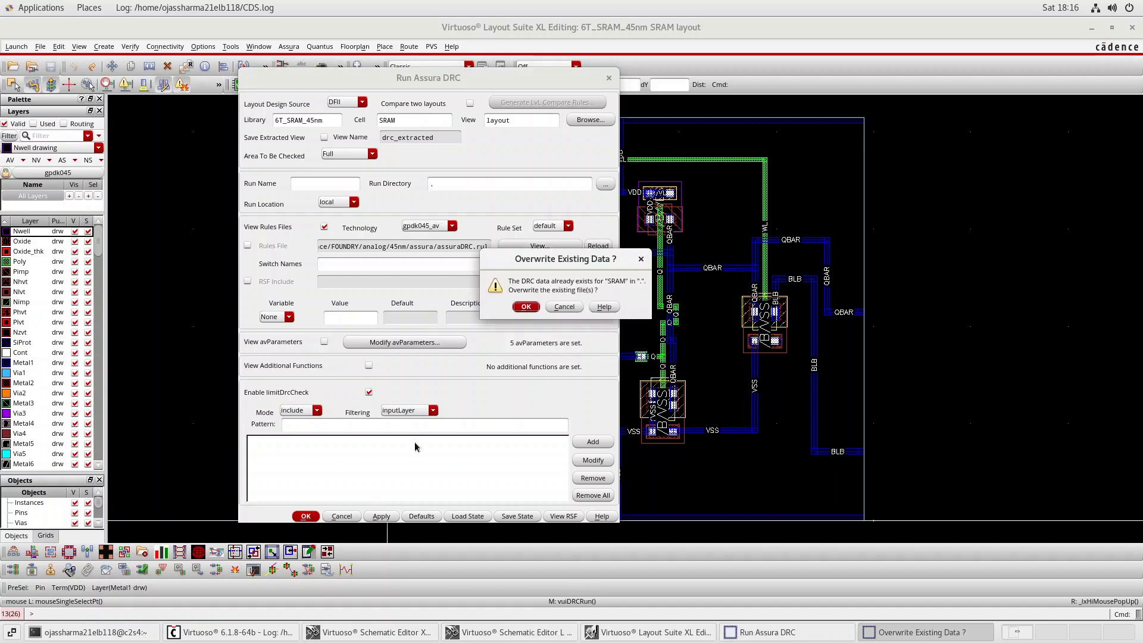
left_click(526, 307)
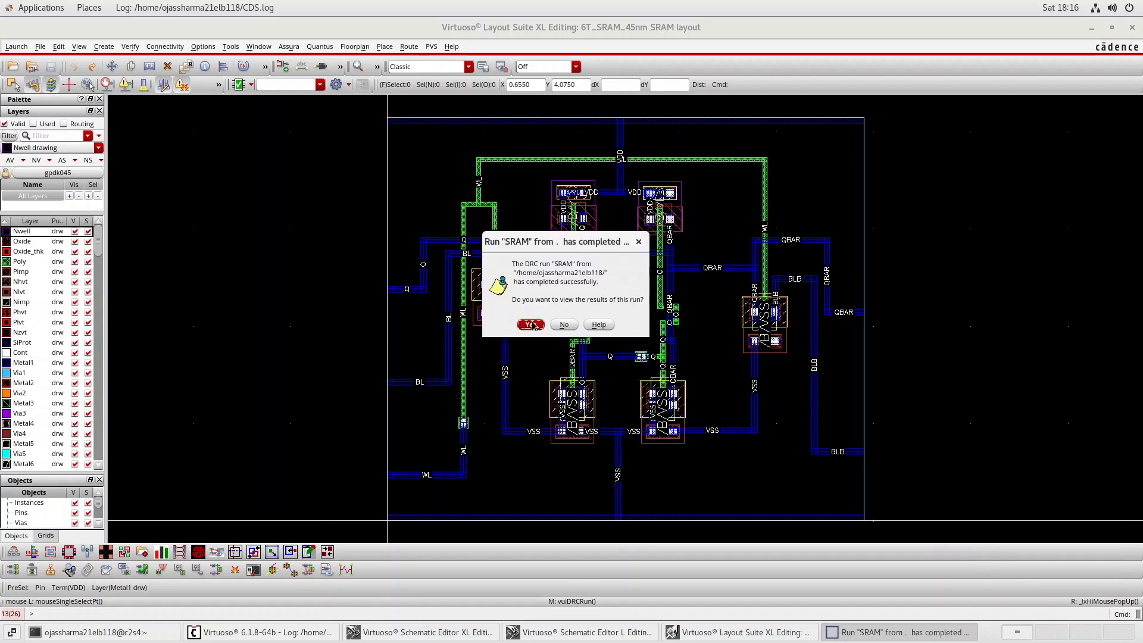
Step: Open the results of the completed SRAM DRC run and dismiss the result notice
left_click(531, 324)
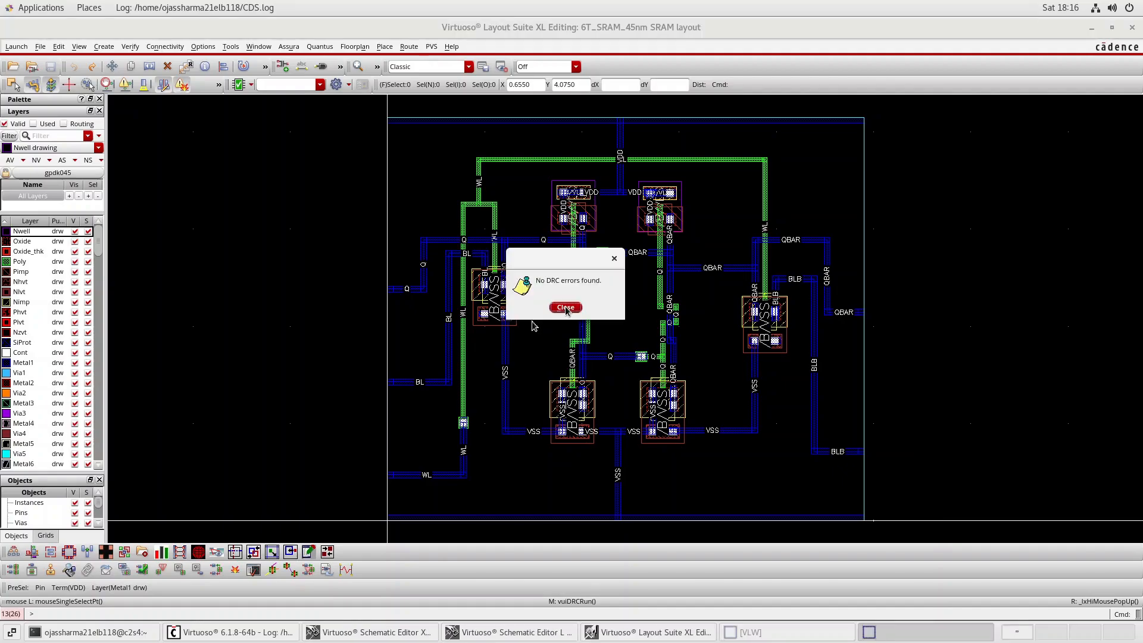
left_click_drag(590, 273, 916, 164)
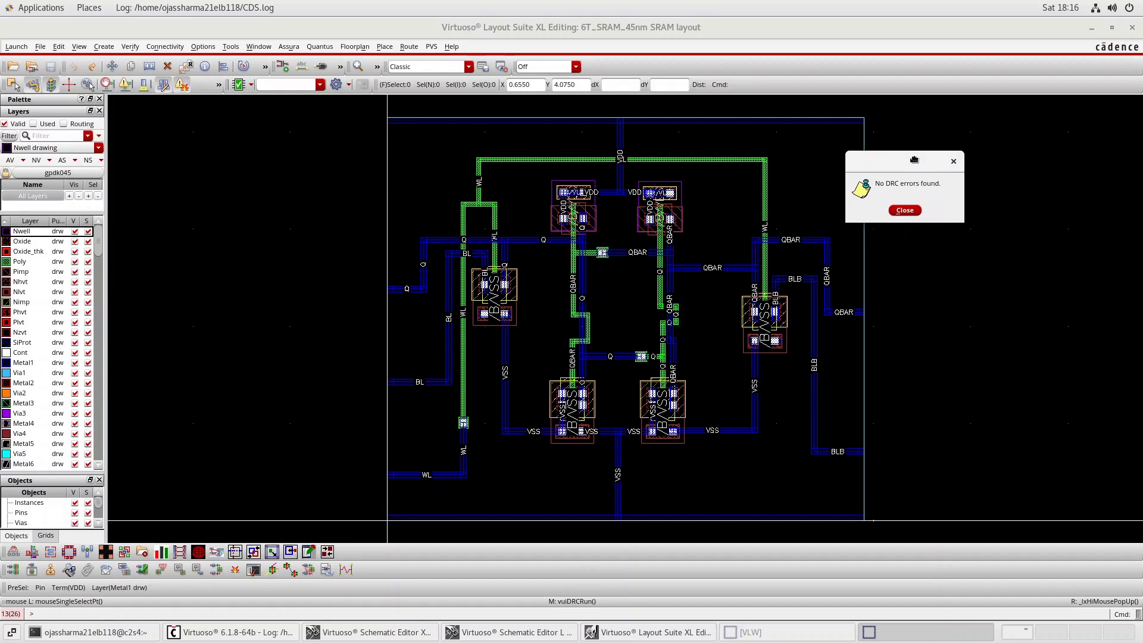
left_click(906, 215)
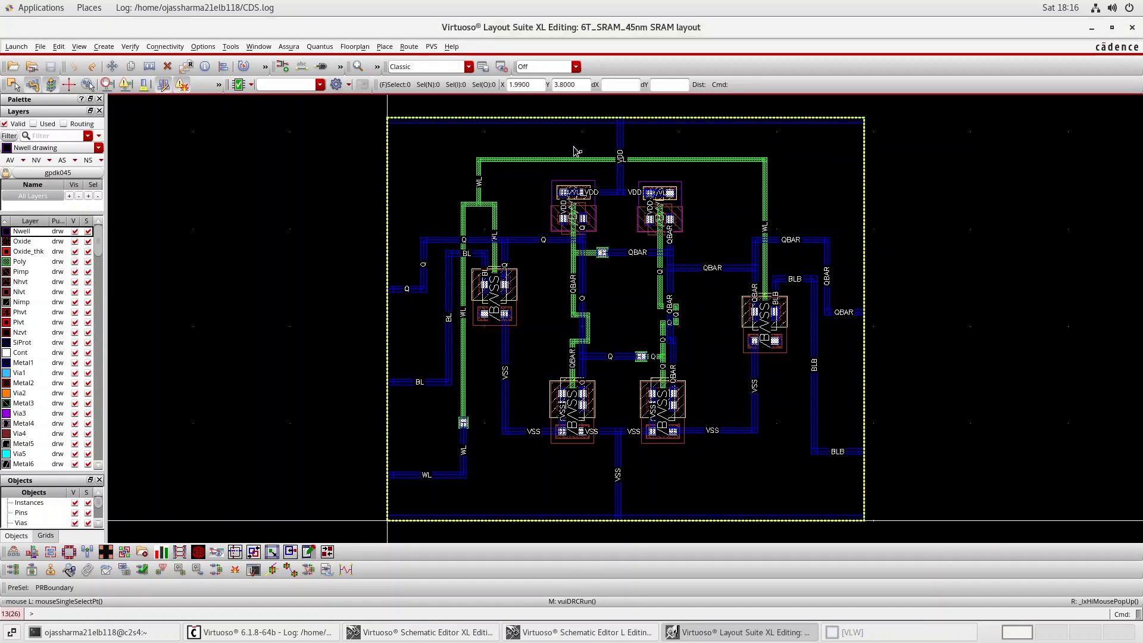
Step: Open the Assura LVS run setup comparing the schematic and layout views of cell SRAM in library 6T_SRAM_45nm
left_click(289, 46)
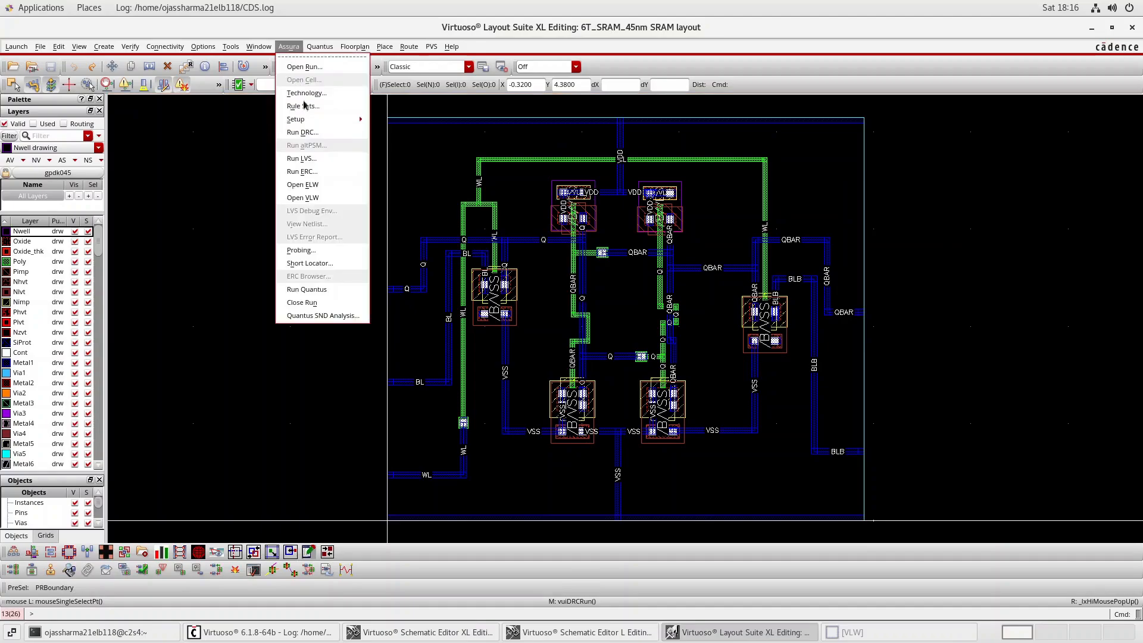
left_click(314, 158)
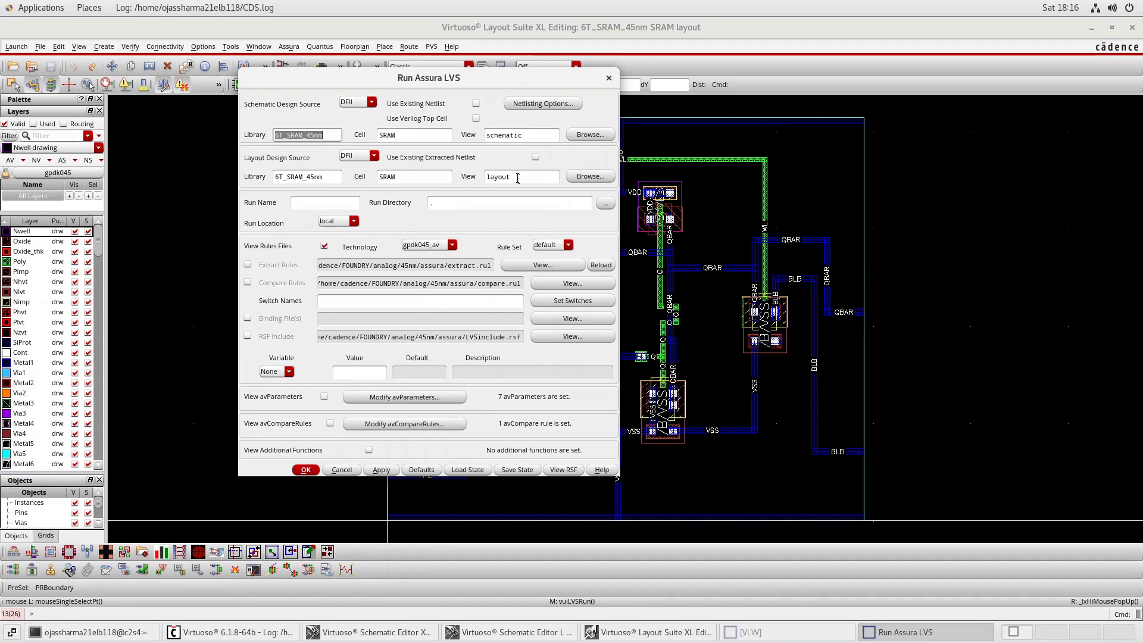
left_click(518, 178)
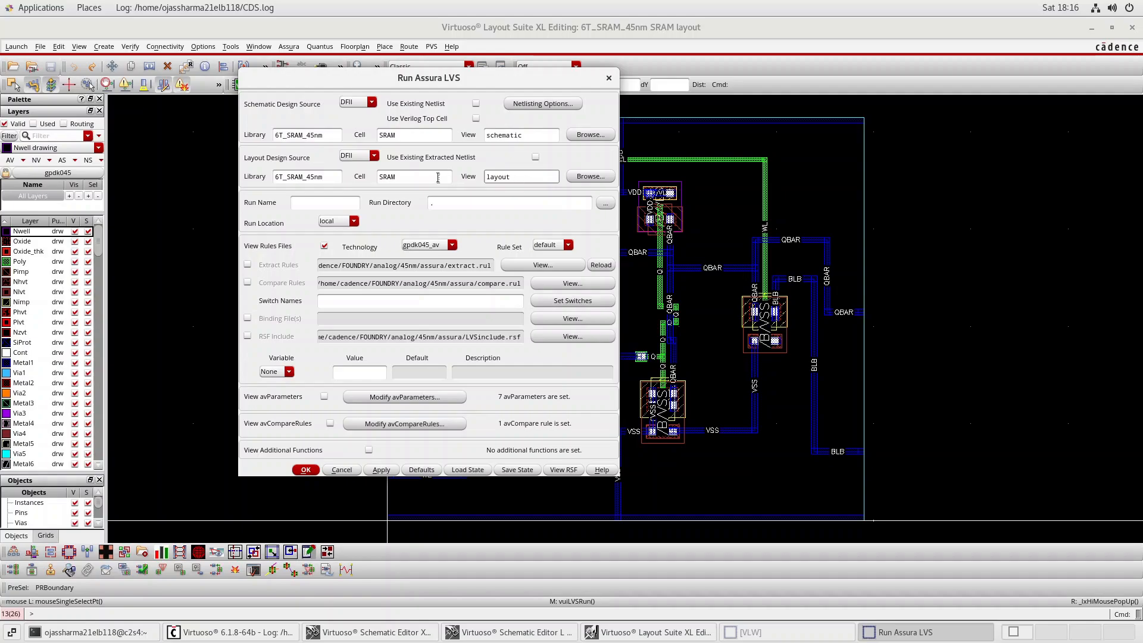
left_click(428, 136)
left_click(421, 177)
Step: Set the LVS technology to gpdk045_av and run the comparison, overwriting the existing SRAM LVS data
left_click(452, 245)
left_click(445, 256)
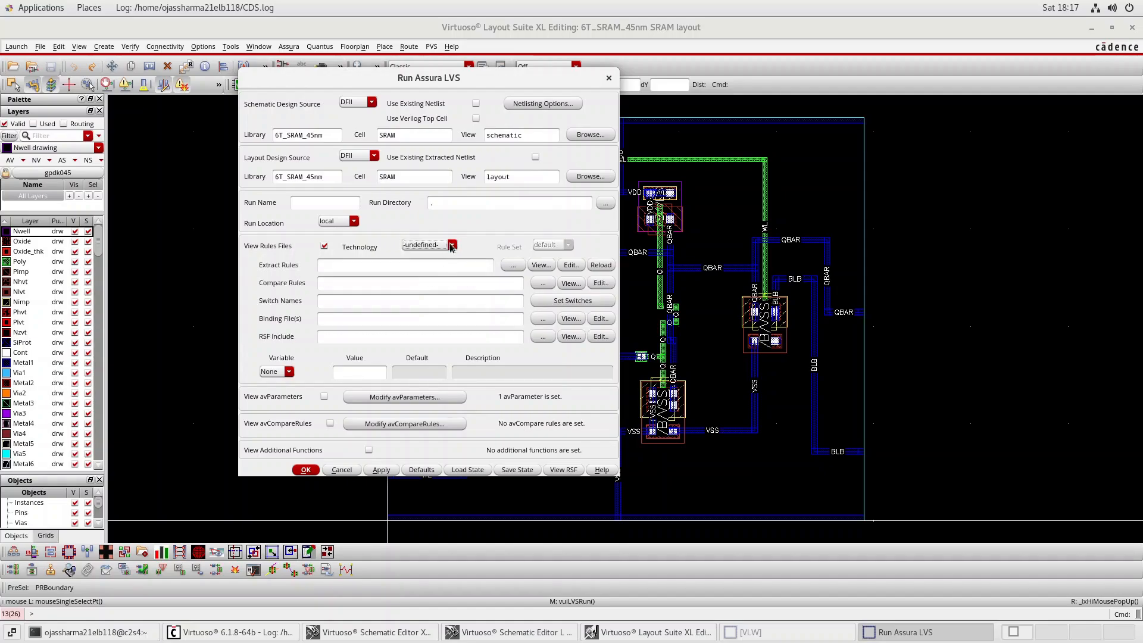
left_click(451, 246)
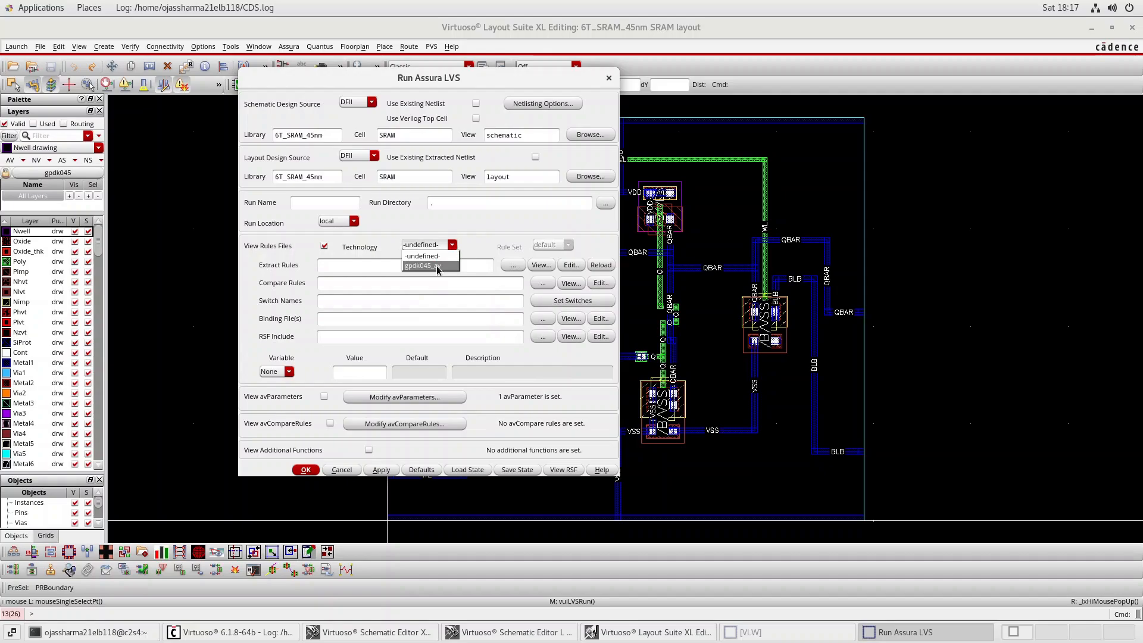
left_click(438, 268)
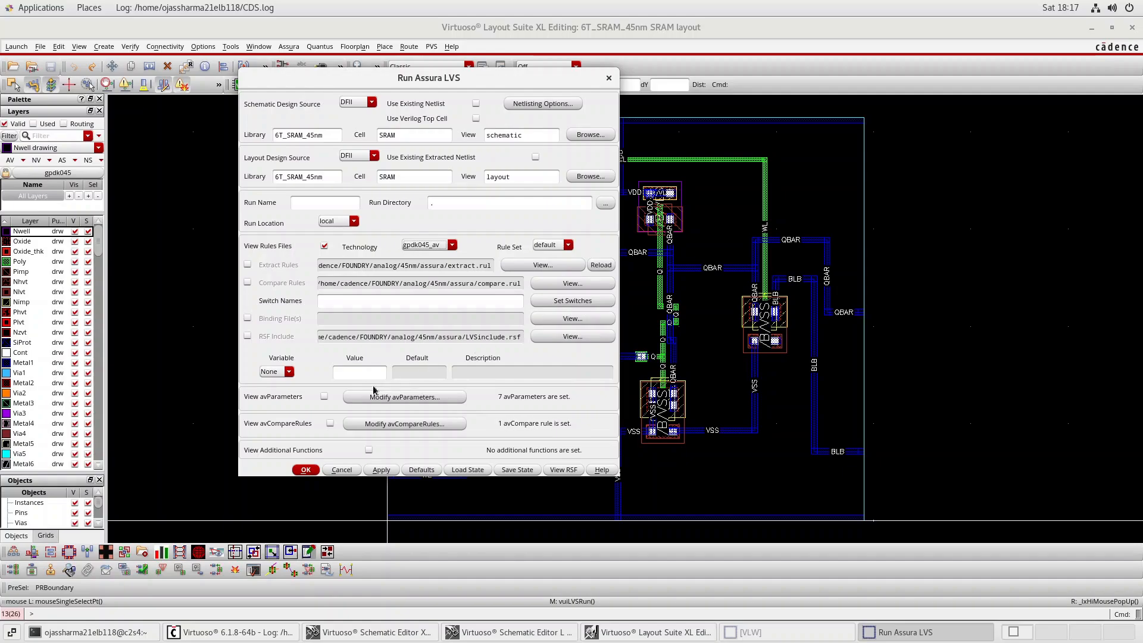
left_click(309, 471)
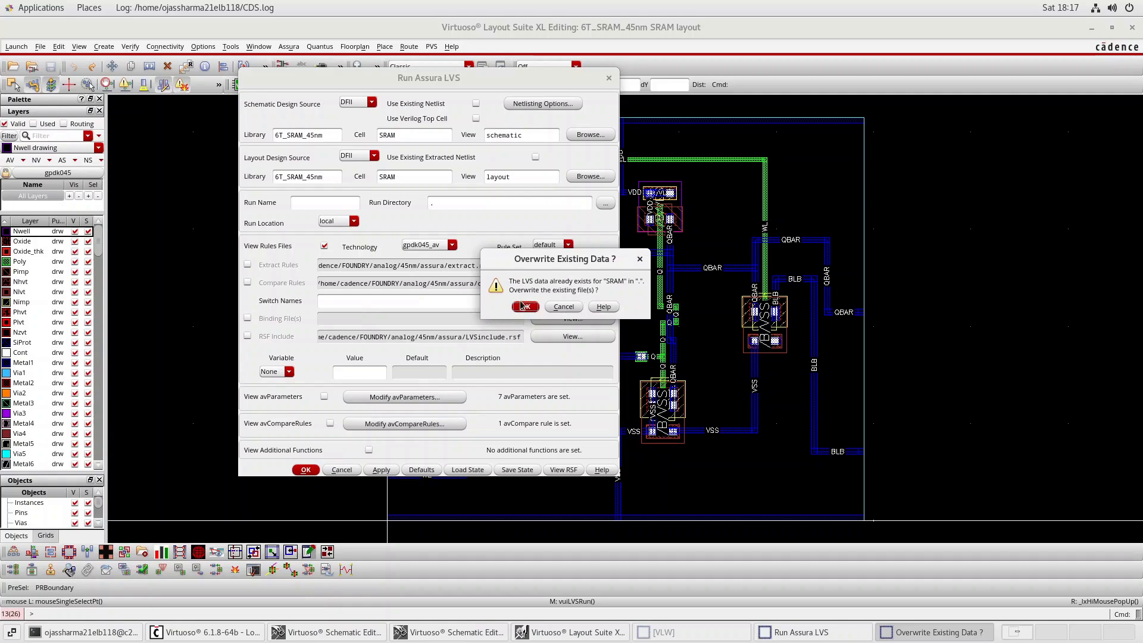
left_click(524, 307)
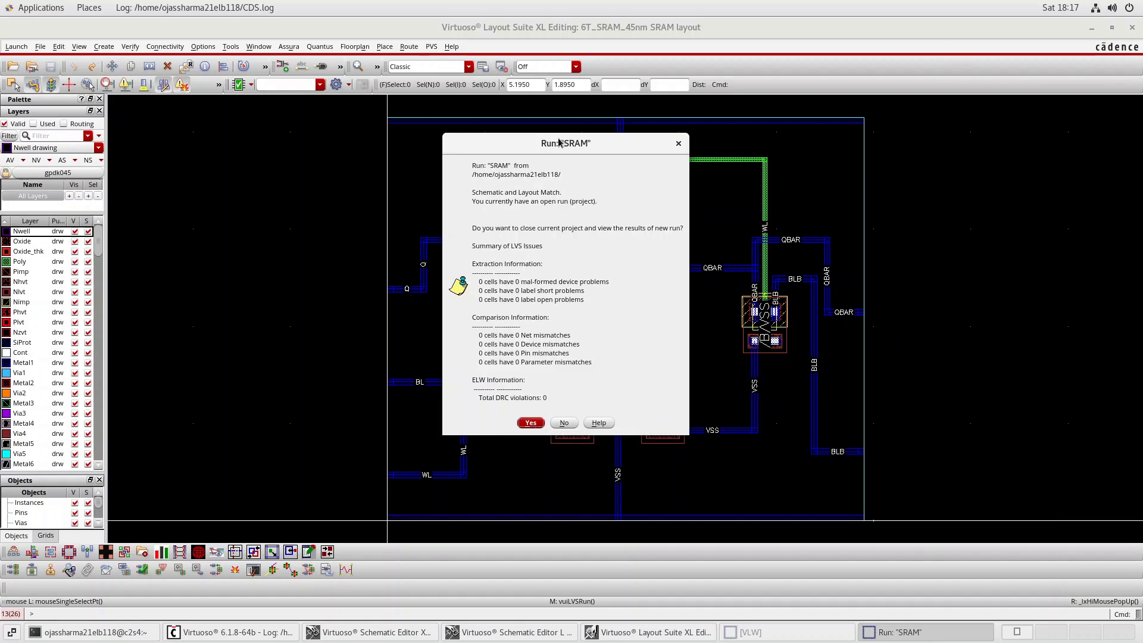
Step: Close the current project to open the new LVS run, and review its whole schematic and comparison entry in LVS Debug
left_click_drag(558, 140, 640, 159)
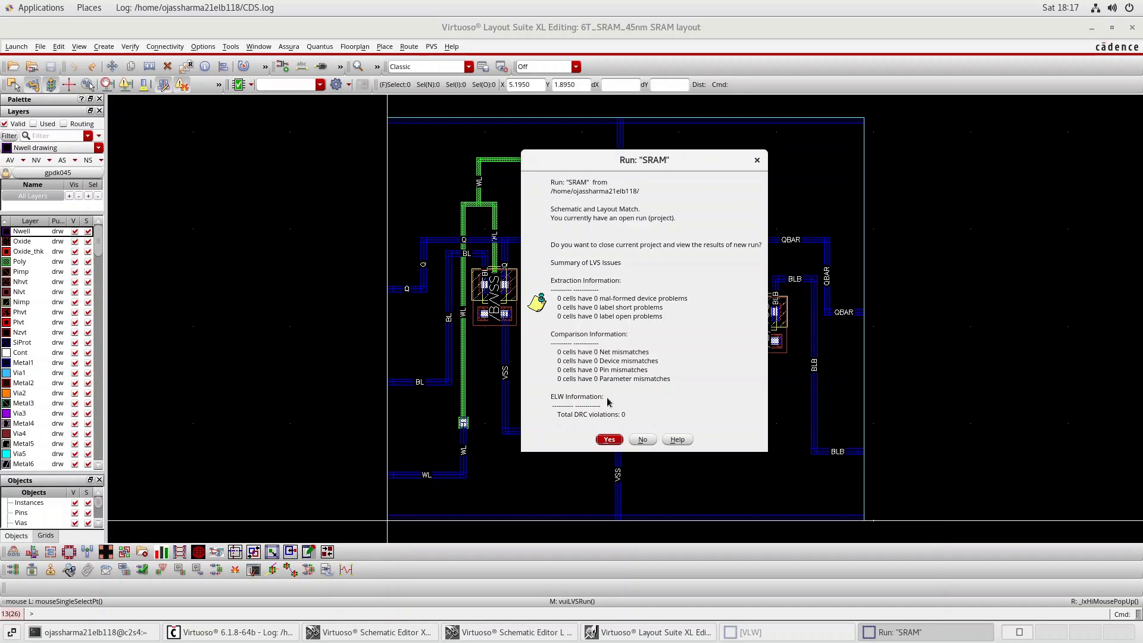
left_click(611, 440)
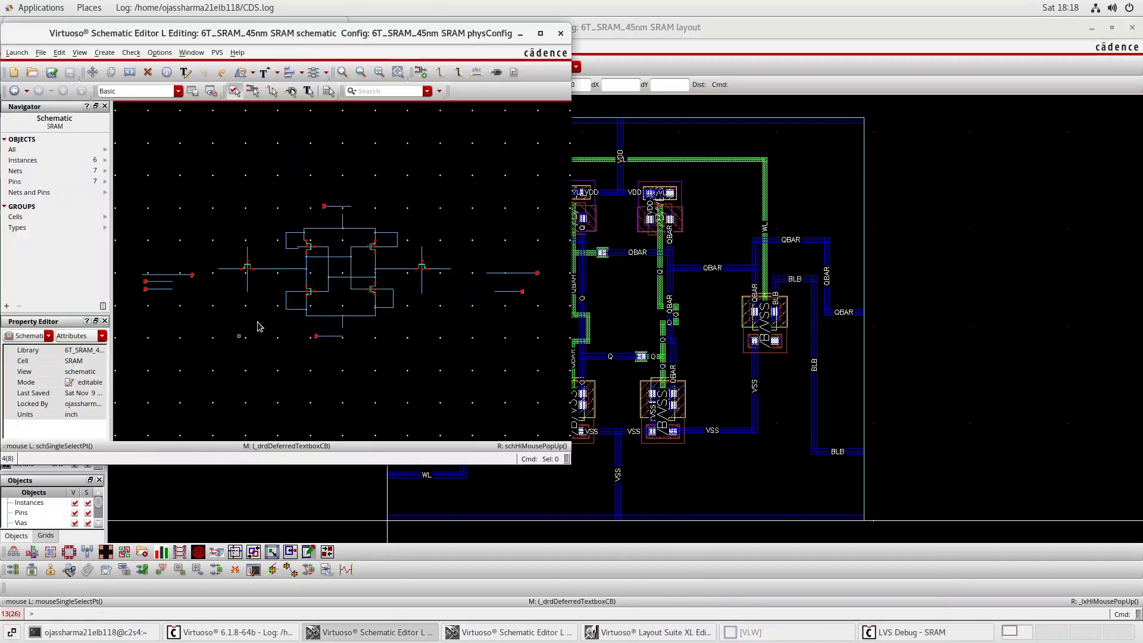
left_click(540, 33)
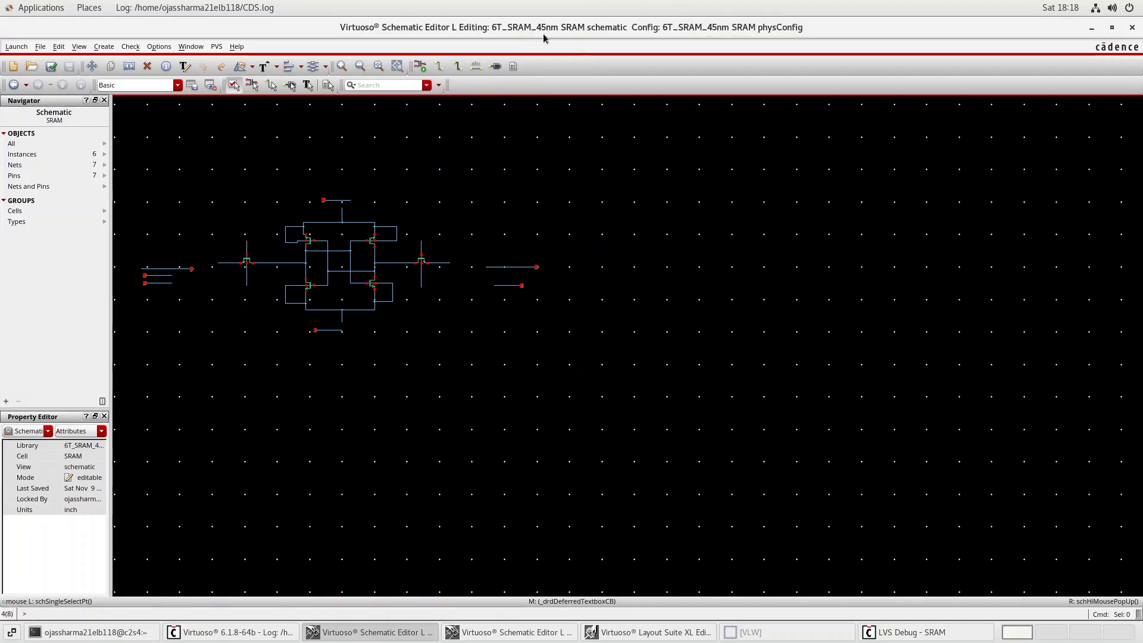
key("f")
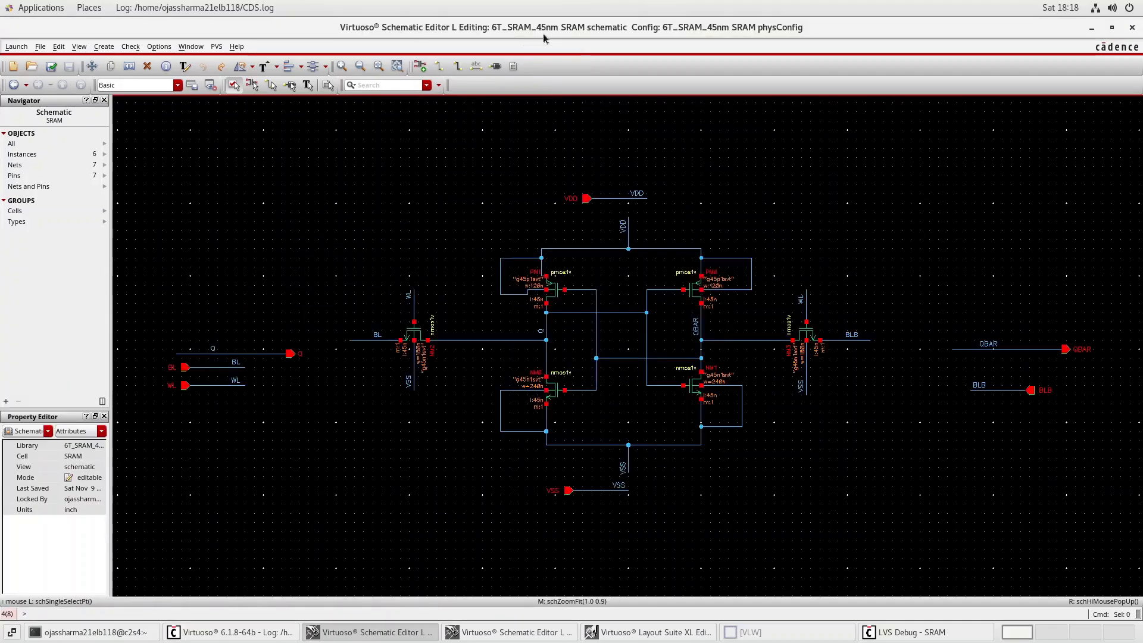
left_click(1092, 28)
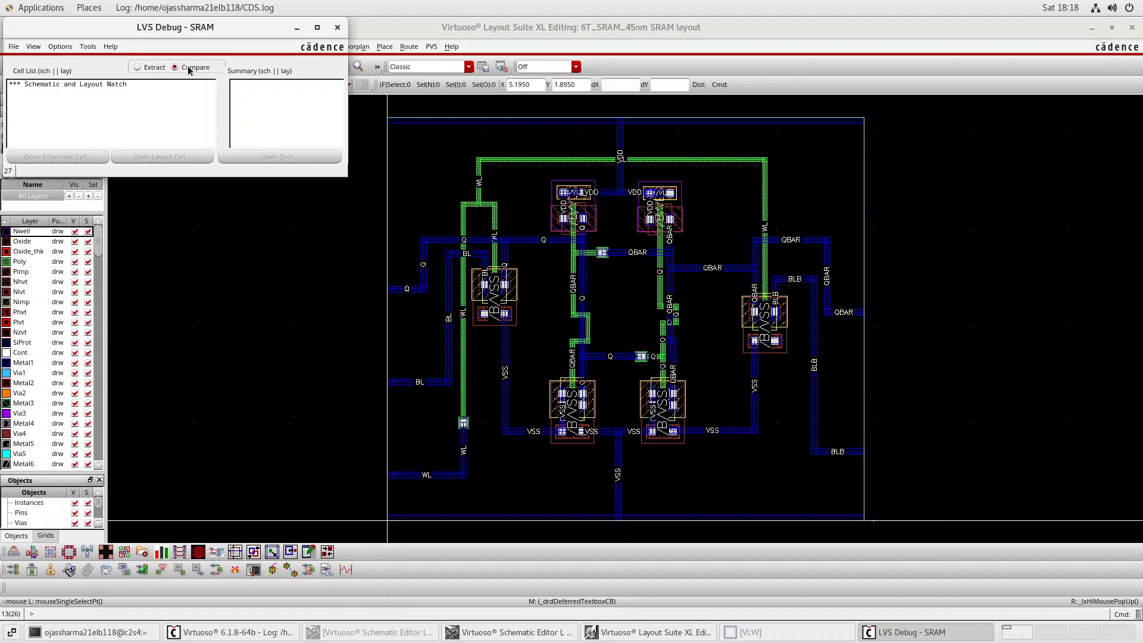
left_click(128, 84)
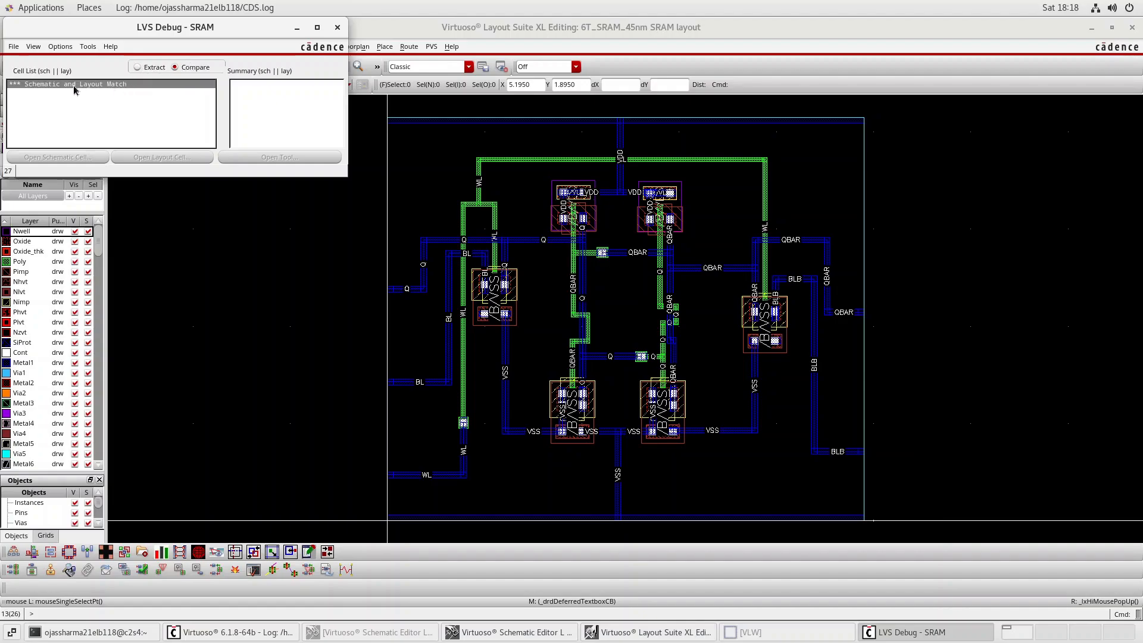
left_click(337, 27)
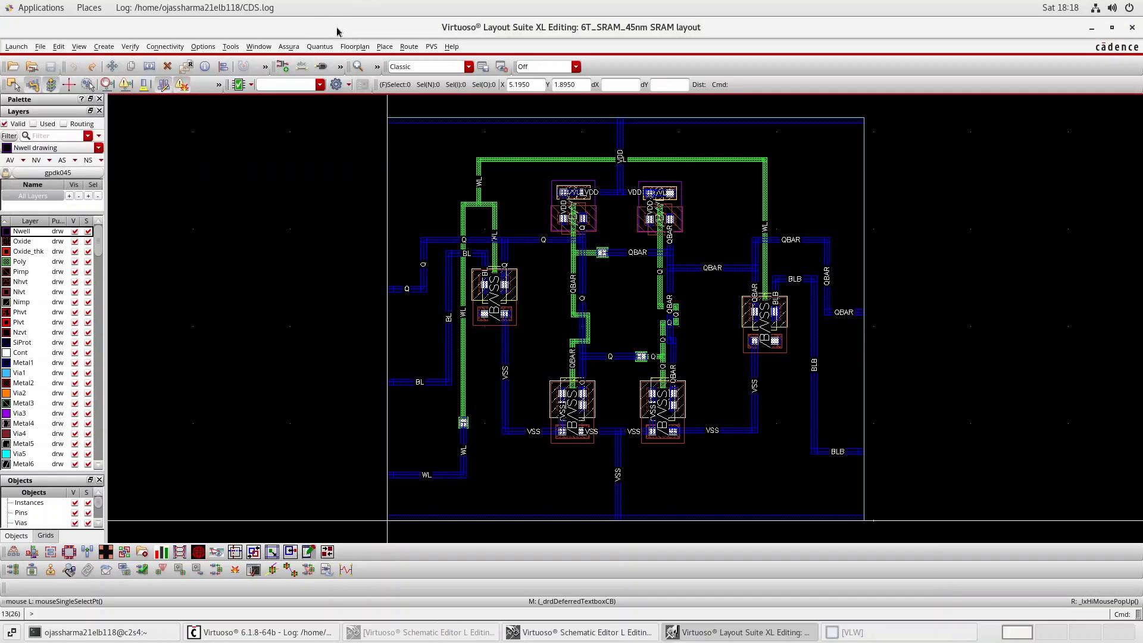
Step: Open the Quantus parasitic extraction setup for the SRAM run and set its rule set to rcx_typical
left_click(290, 47)
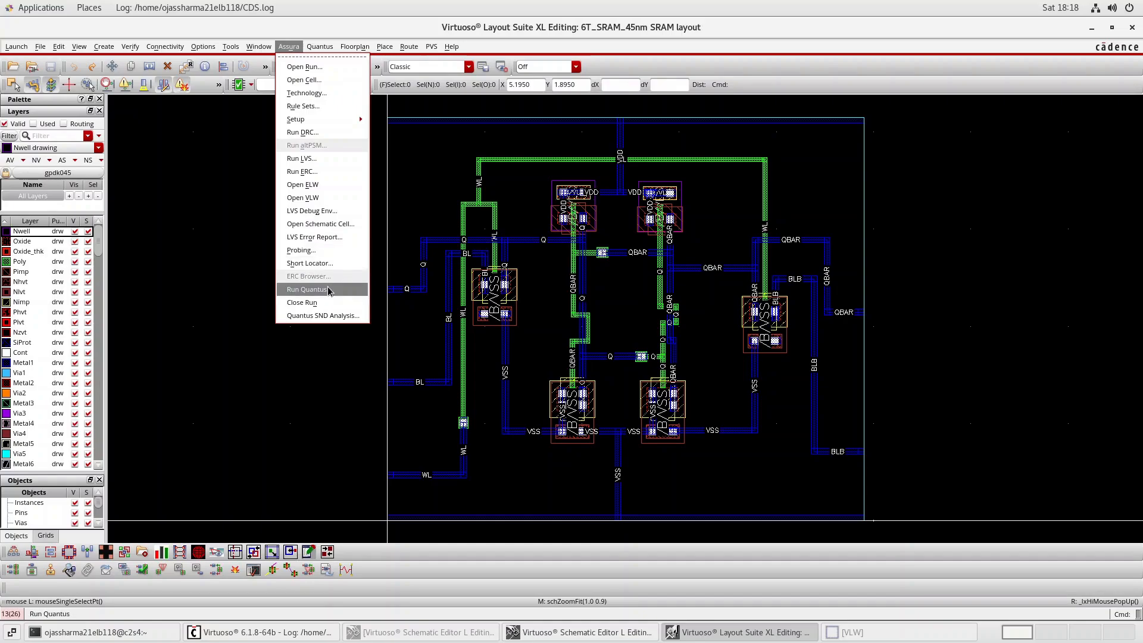
left_click(329, 291)
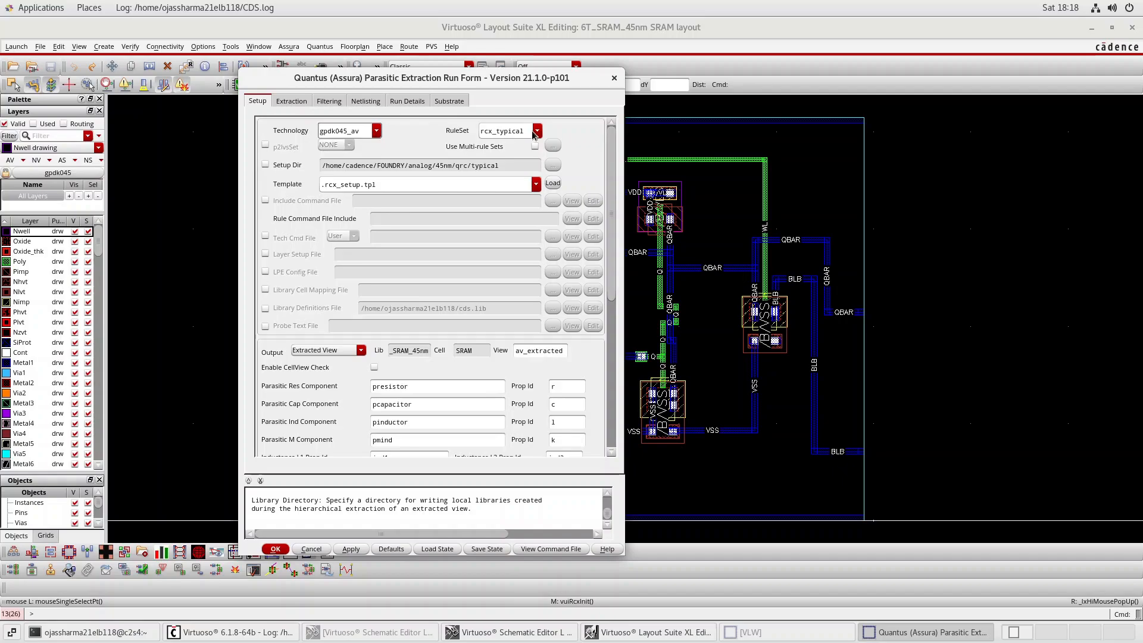
left_click(536, 131)
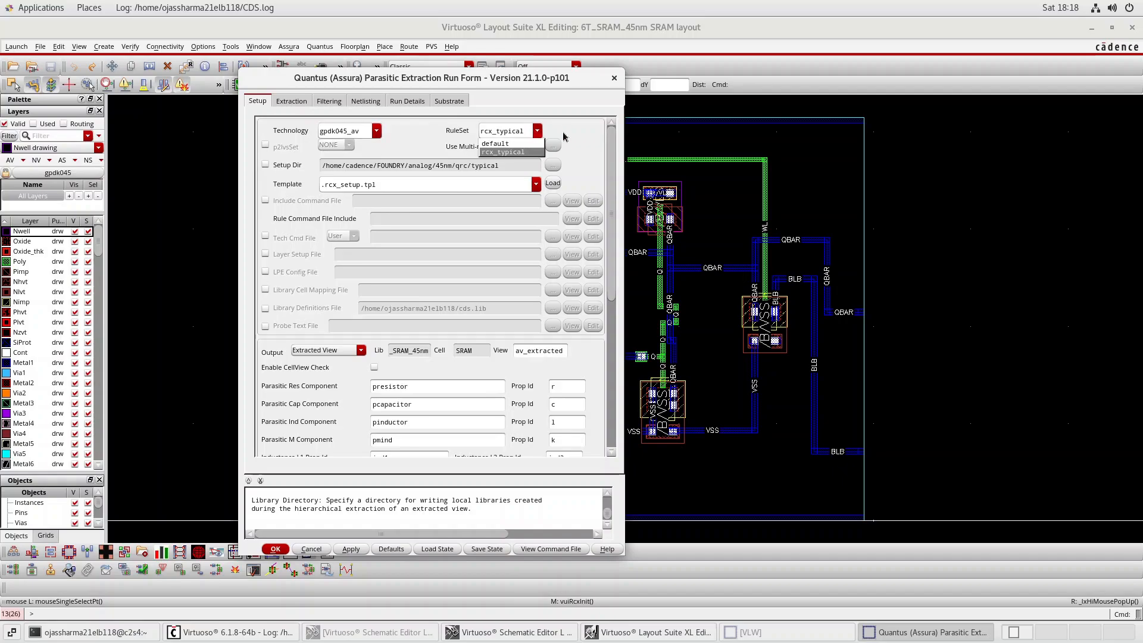
left_click(566, 137)
left_click(537, 131)
left_click(529, 144)
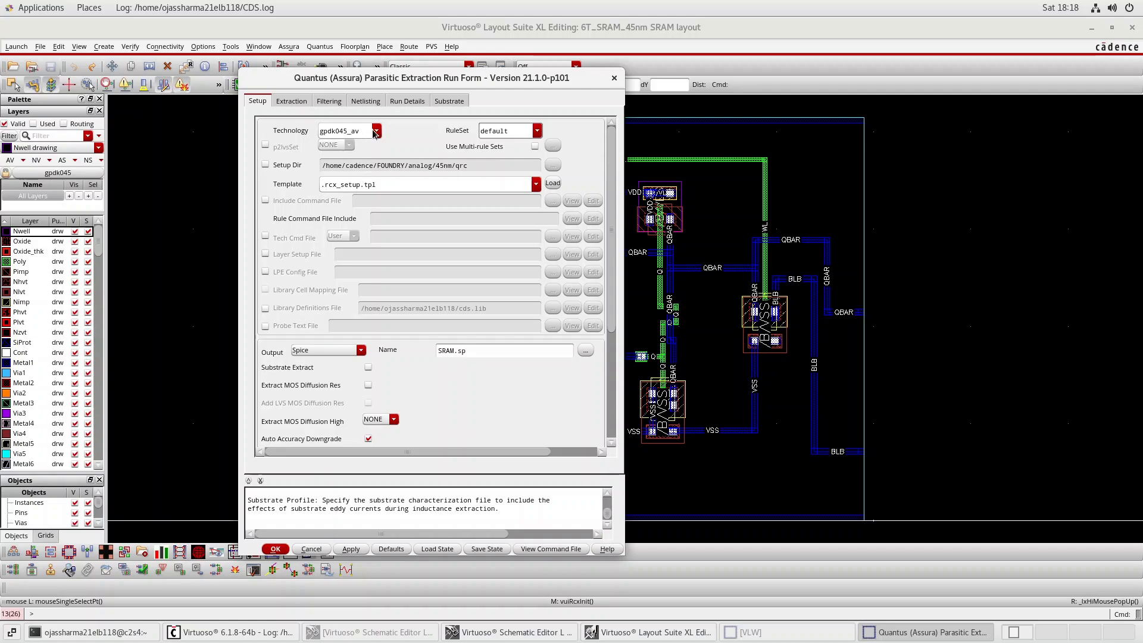
left_click(537, 131)
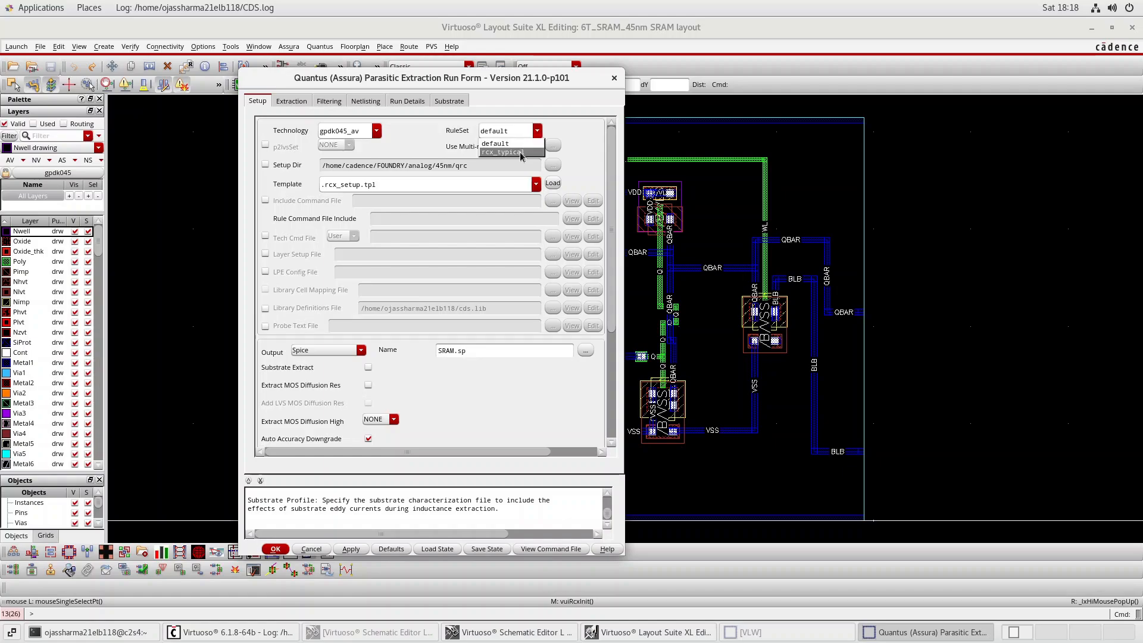
left_click(521, 152)
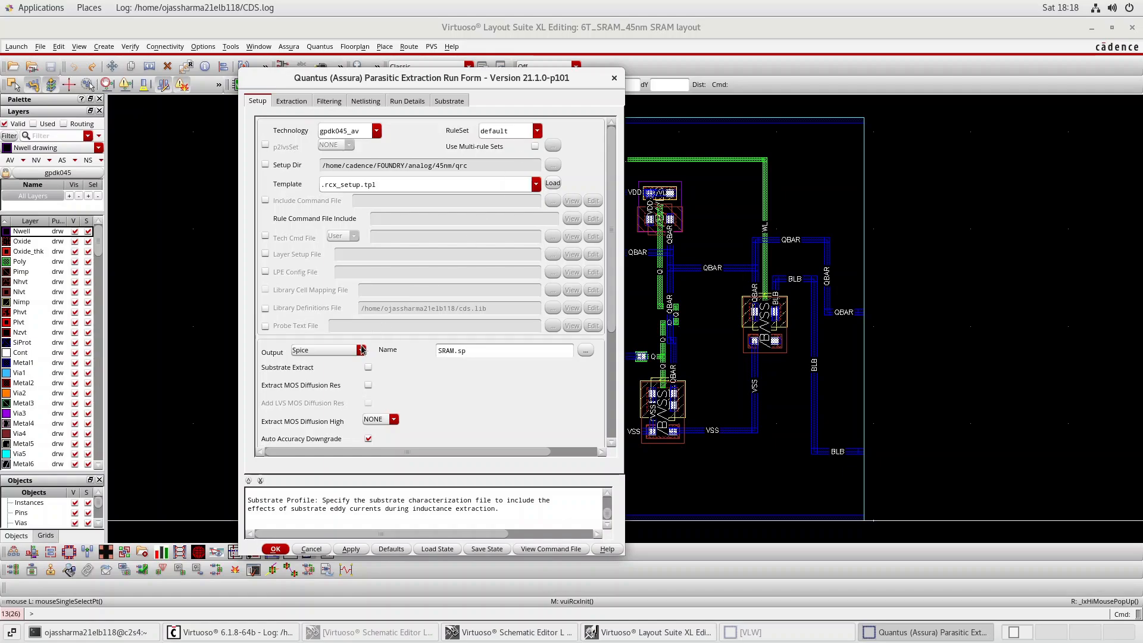
Step: Set the Quantus output to Extracted View and review the remaining setup options
left_click(361, 350)
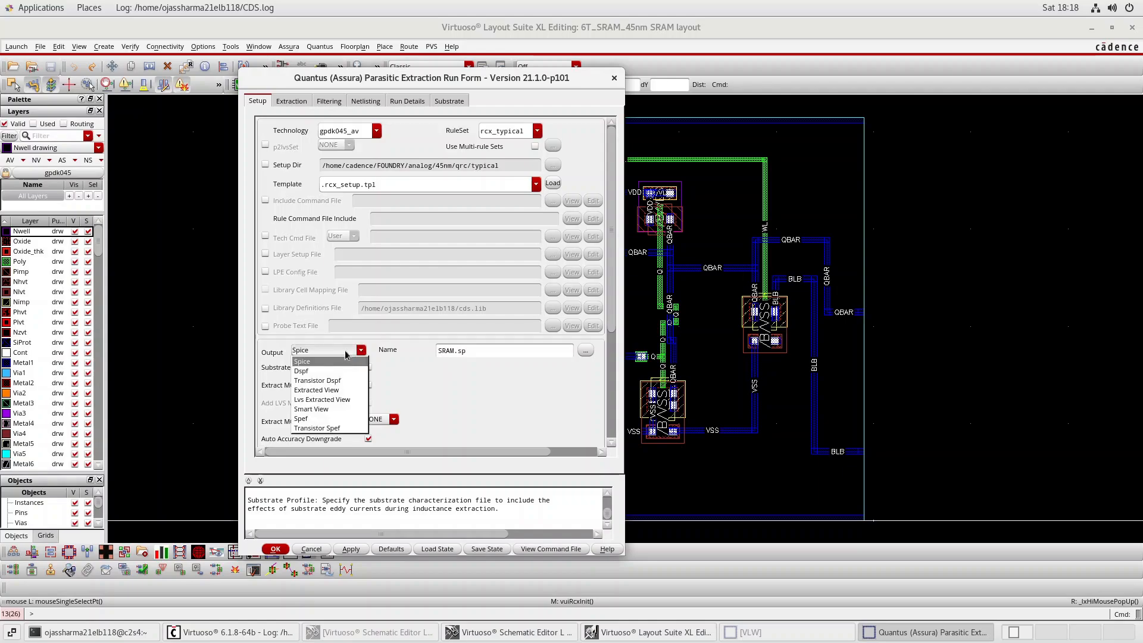
left_click(319, 391)
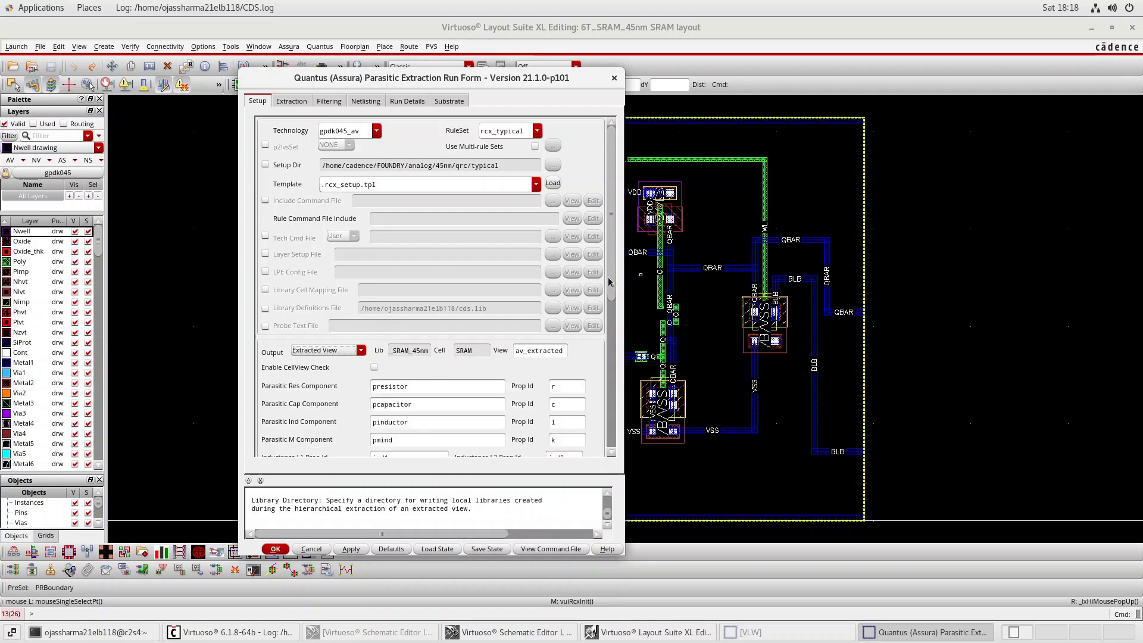
left_click_drag(611, 277, 565, 434)
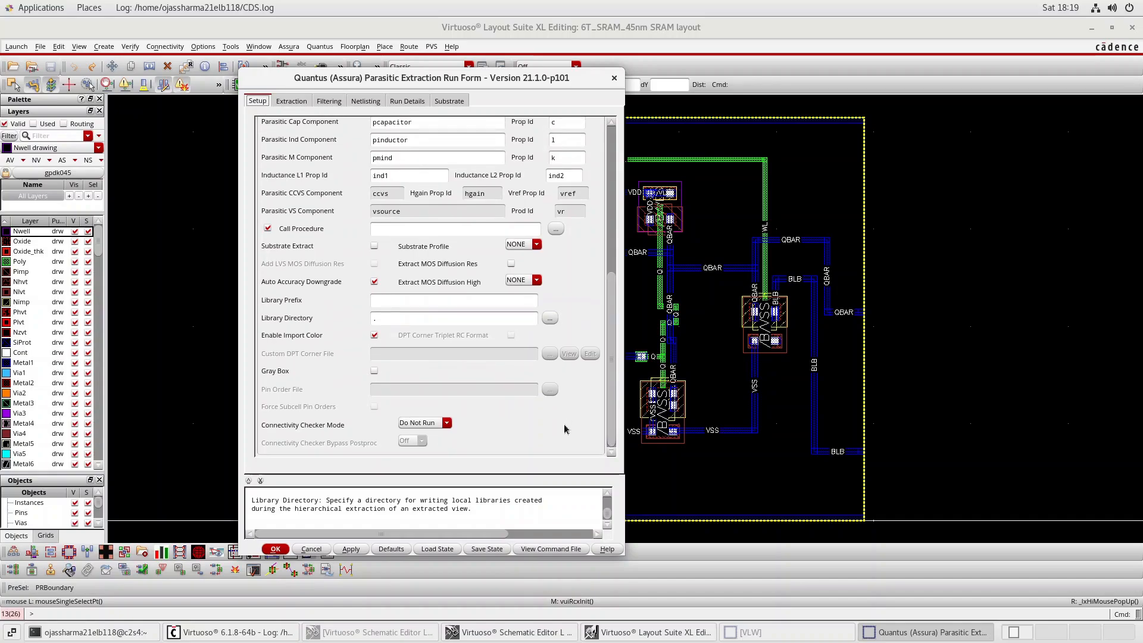
scroll(565, 427, "up", 3)
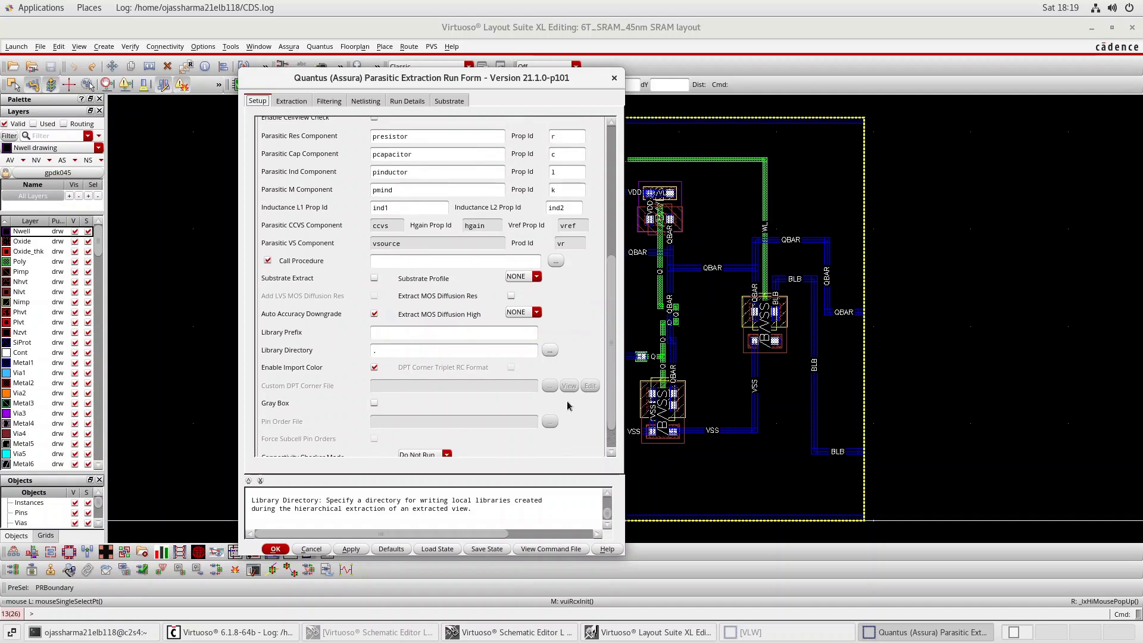
scroll(571, 386, "up", 9)
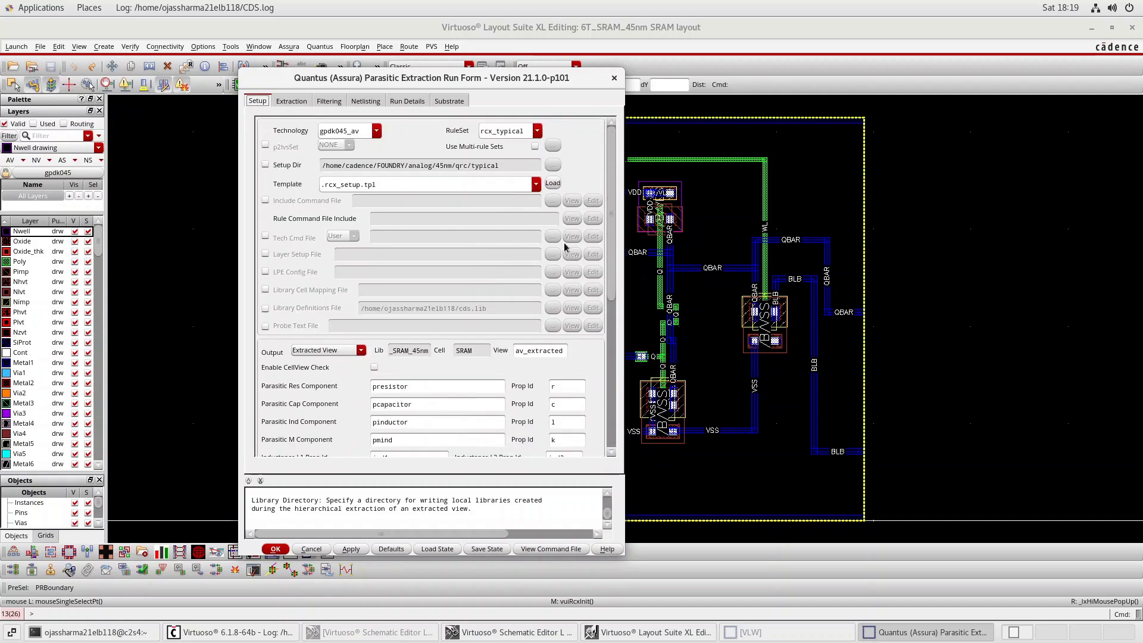
Step: Set the parasitic extraction type to RC and disable HRCX
left_click(305, 102)
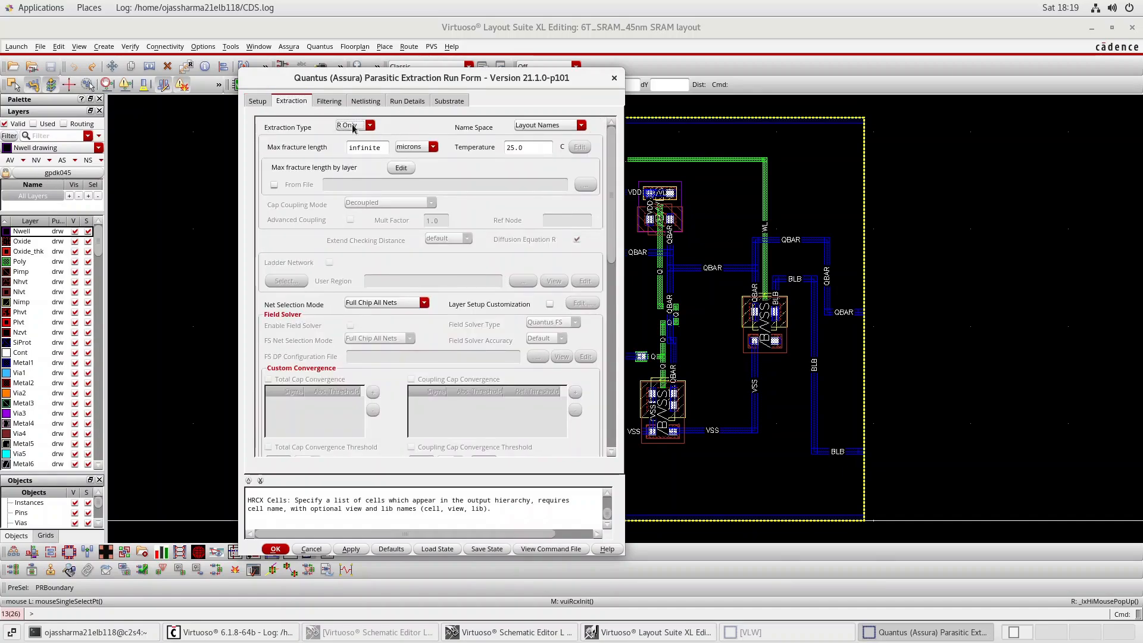
left_click(354, 128)
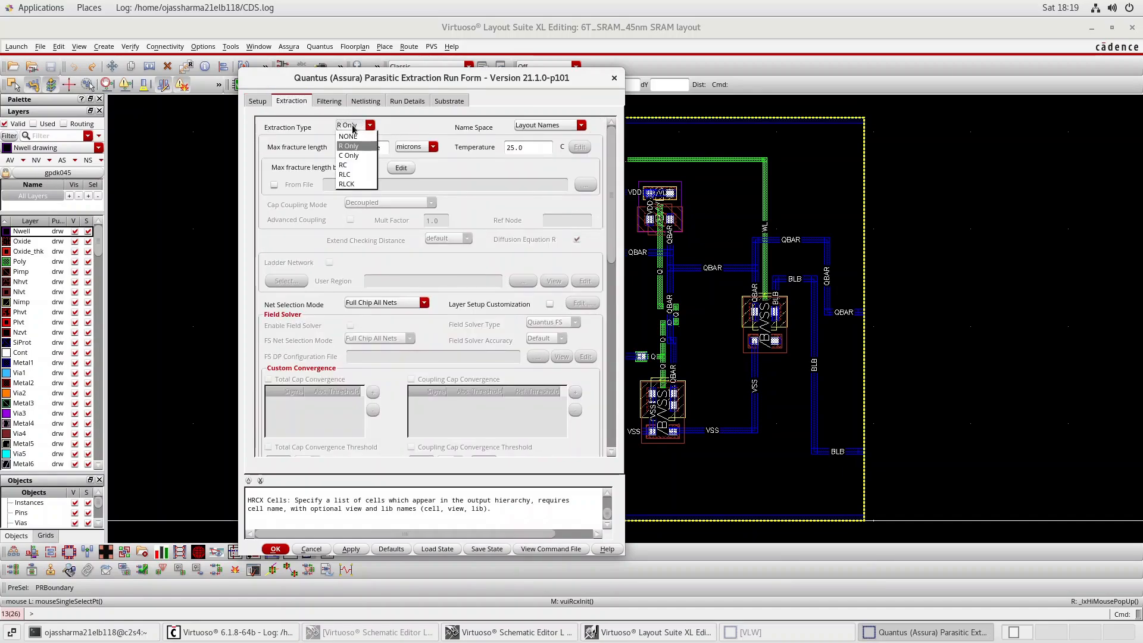
left_click(345, 165)
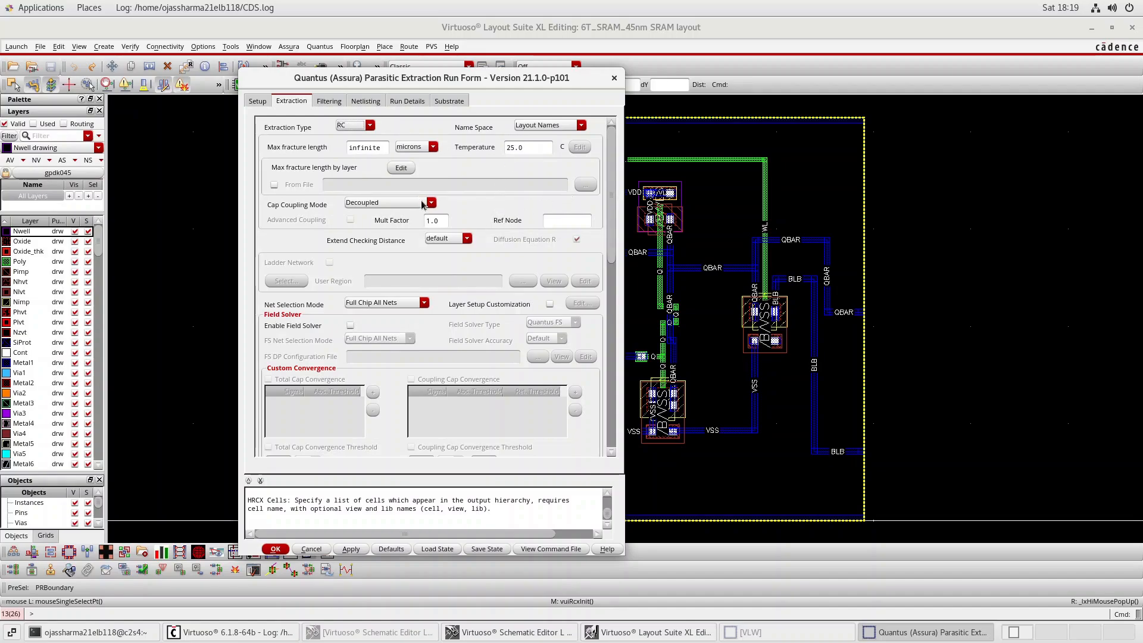
left_click_drag(613, 198, 597, 322)
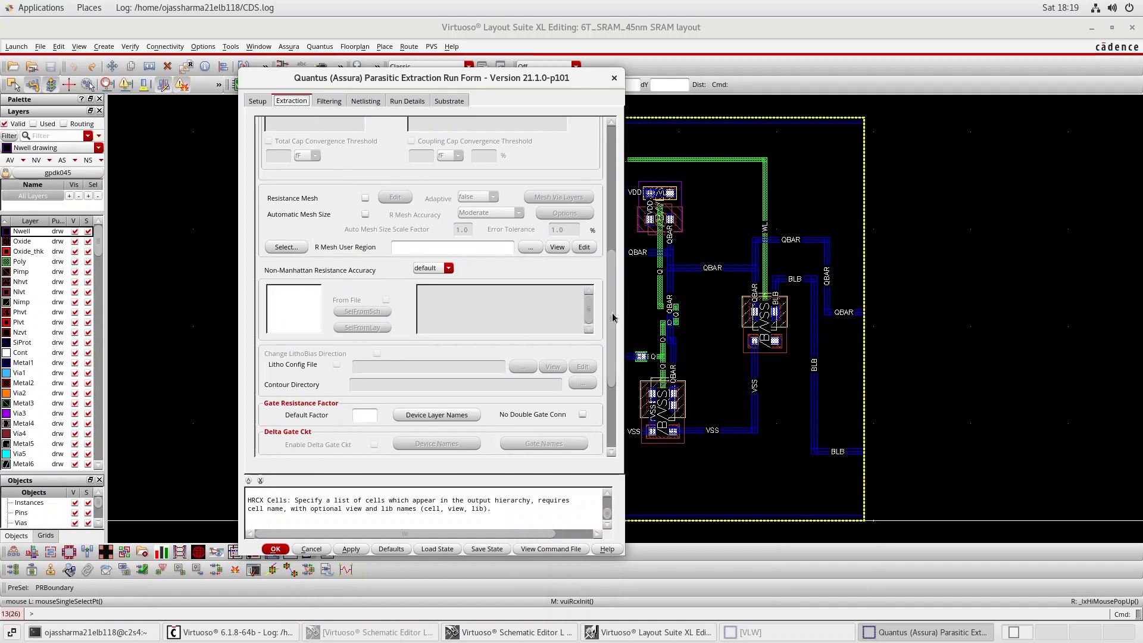
scroll(613, 317, "down", 5)
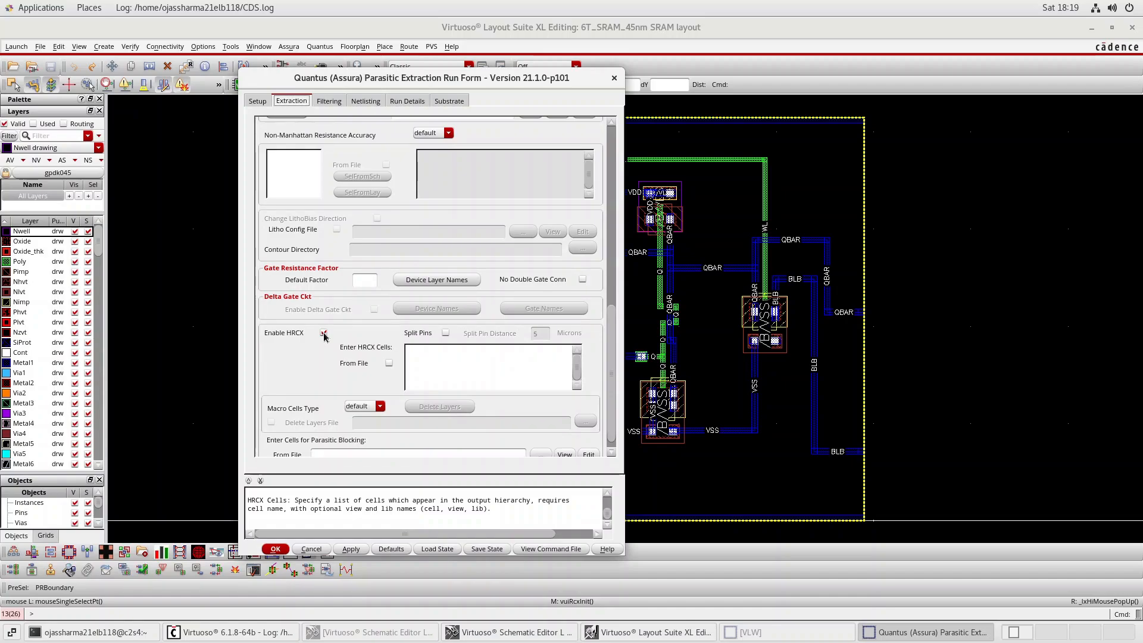
left_click(324, 333)
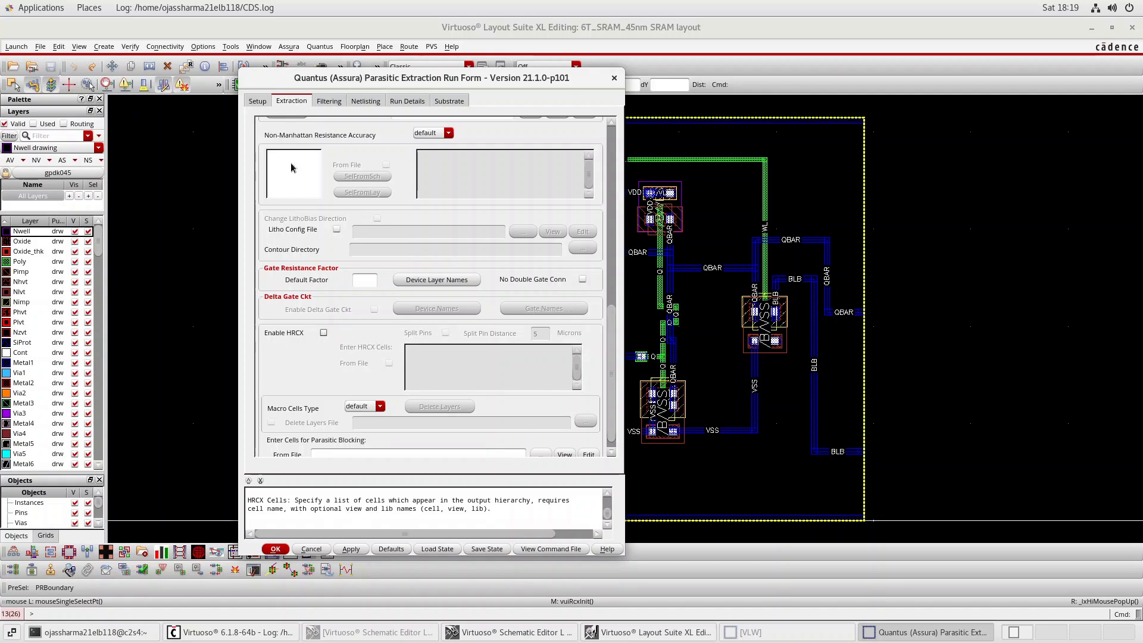
Step: Try to run the Quantus extraction with the current setup and extraction settings, dismissing the error dialogs
left_click(265, 102)
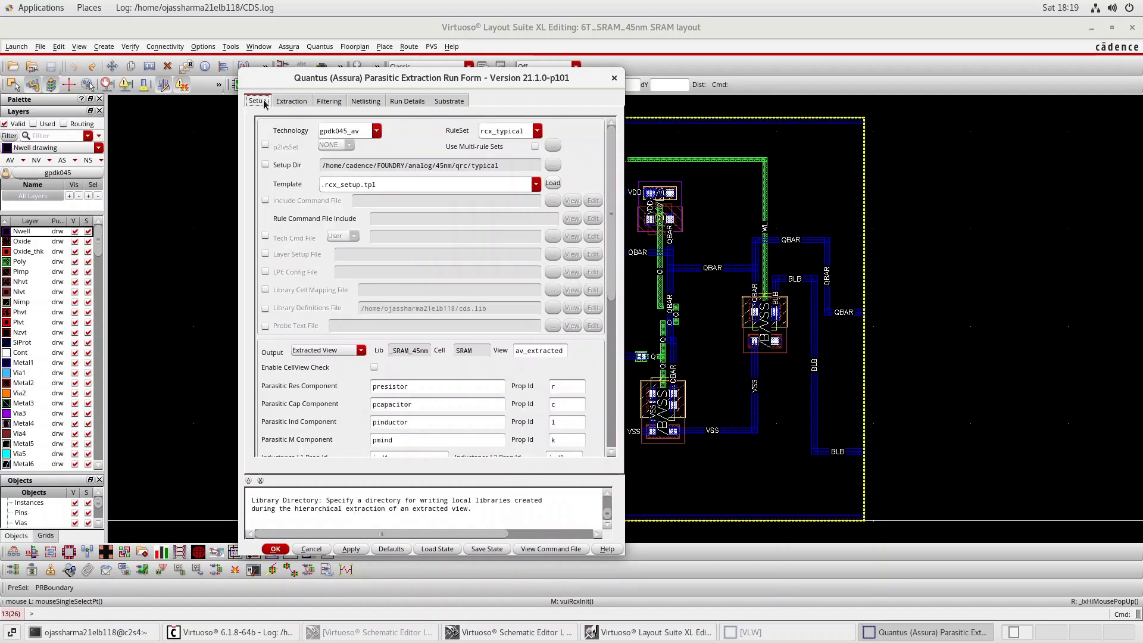
left_click(277, 550)
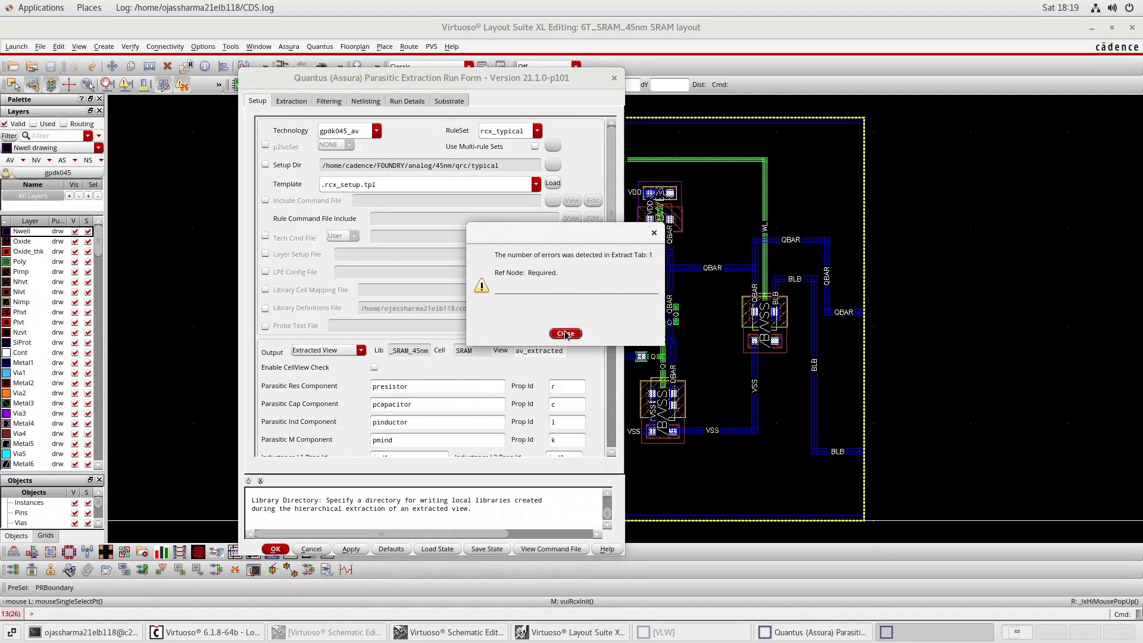
left_click(566, 334)
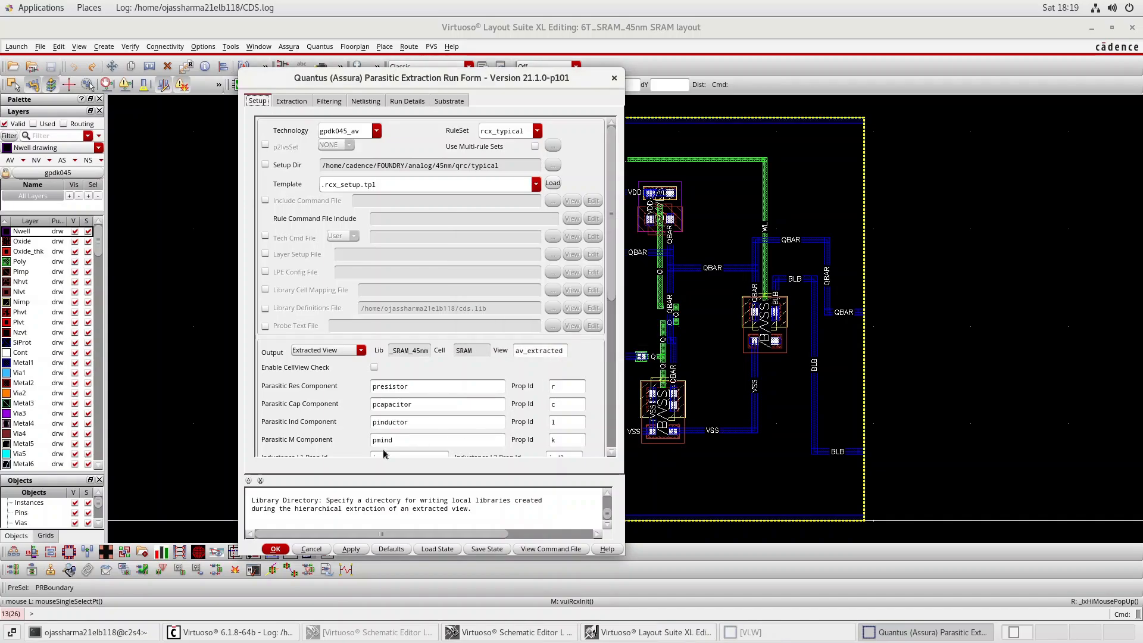
left_click(276, 549)
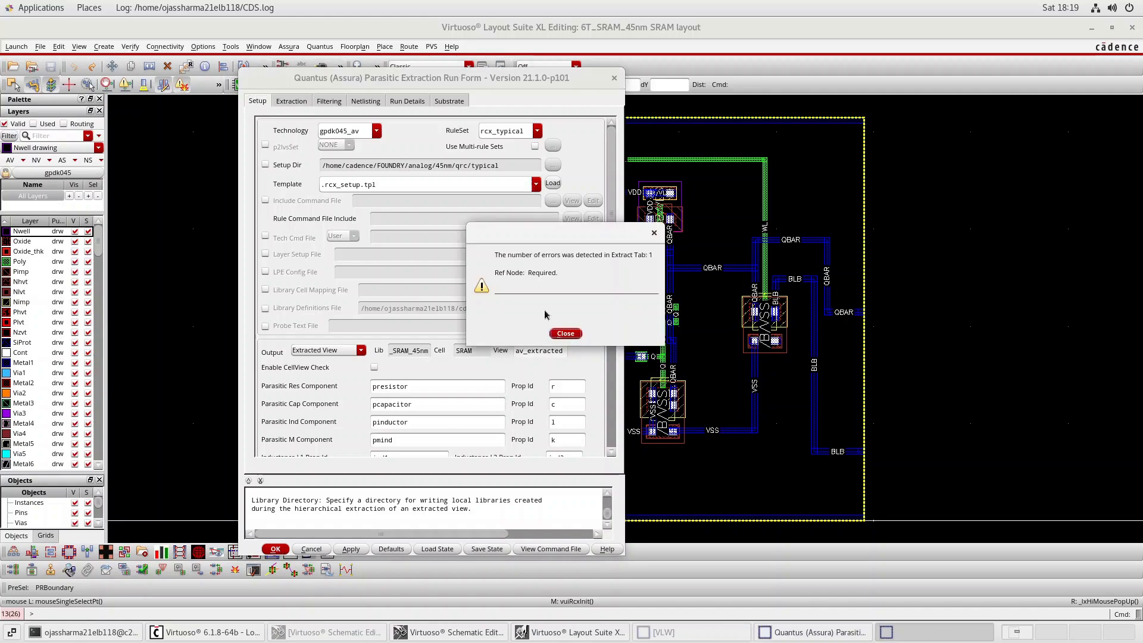
left_click(564, 335)
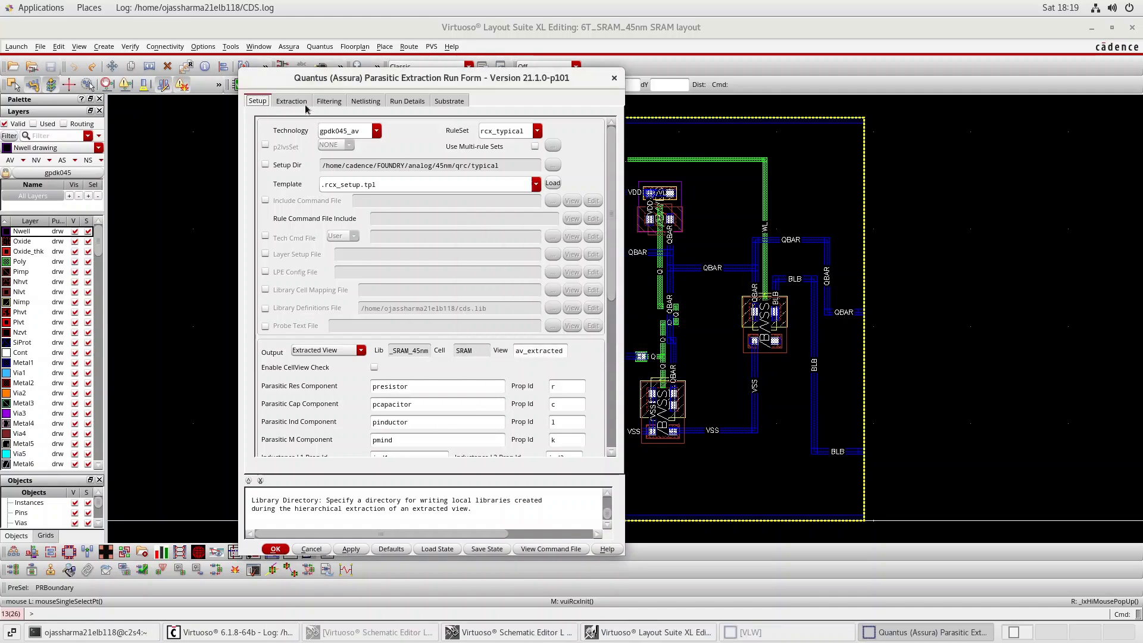
Step: Set the extraction reference node to VSS and run the Quantus extraction, overwriting the existing av_extracted view of SRAM
left_click(292, 100)
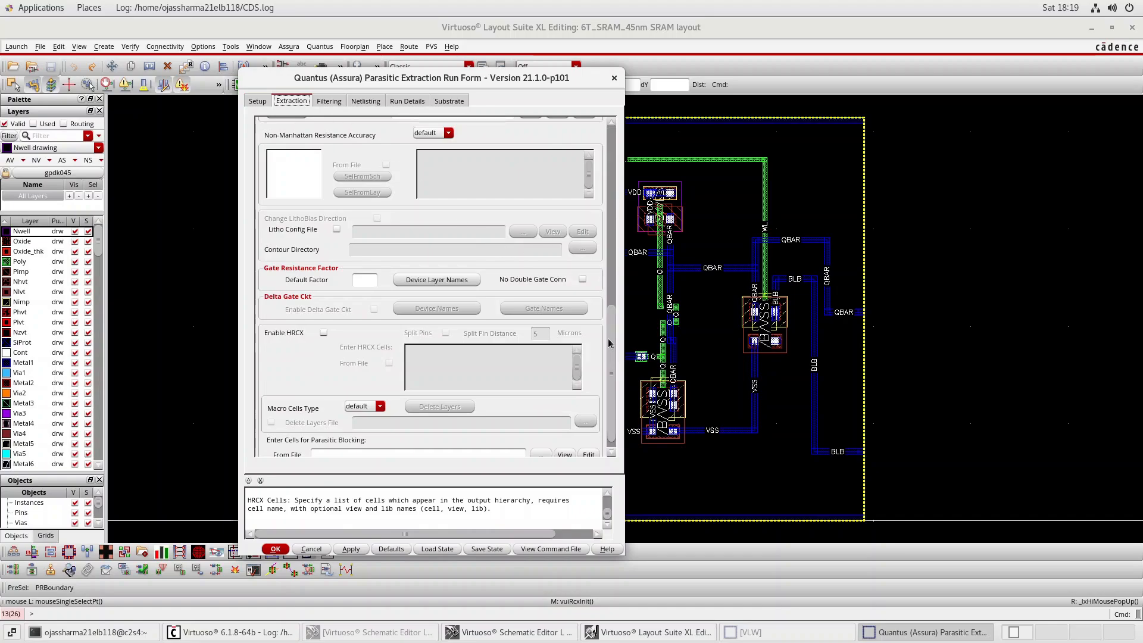
scroll(601, 329, "up", 15)
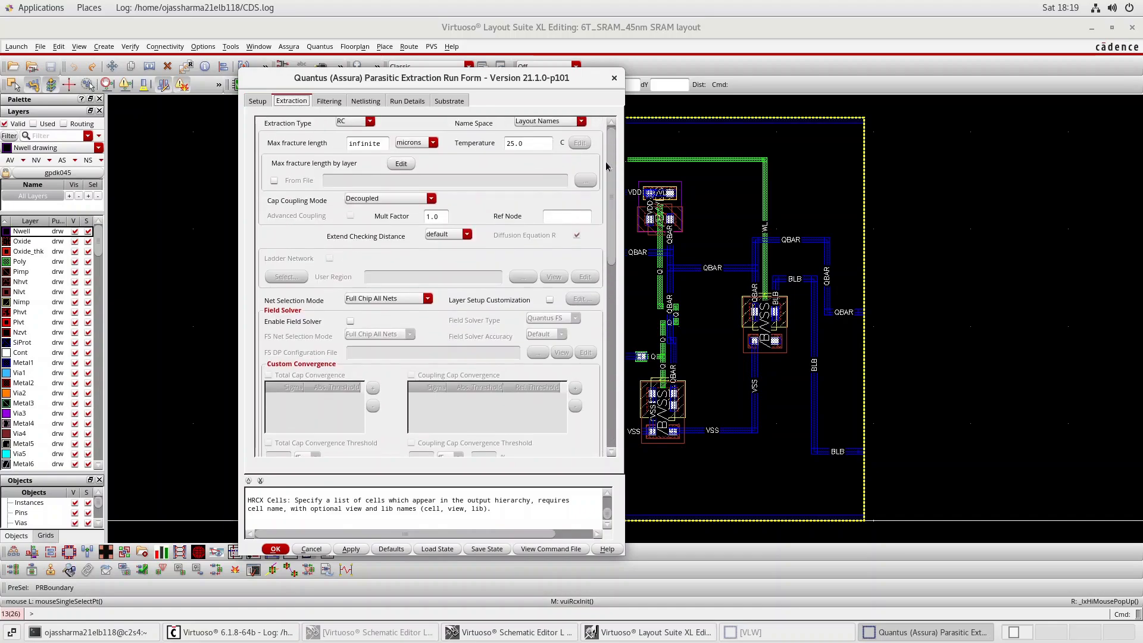
left_click(577, 218)
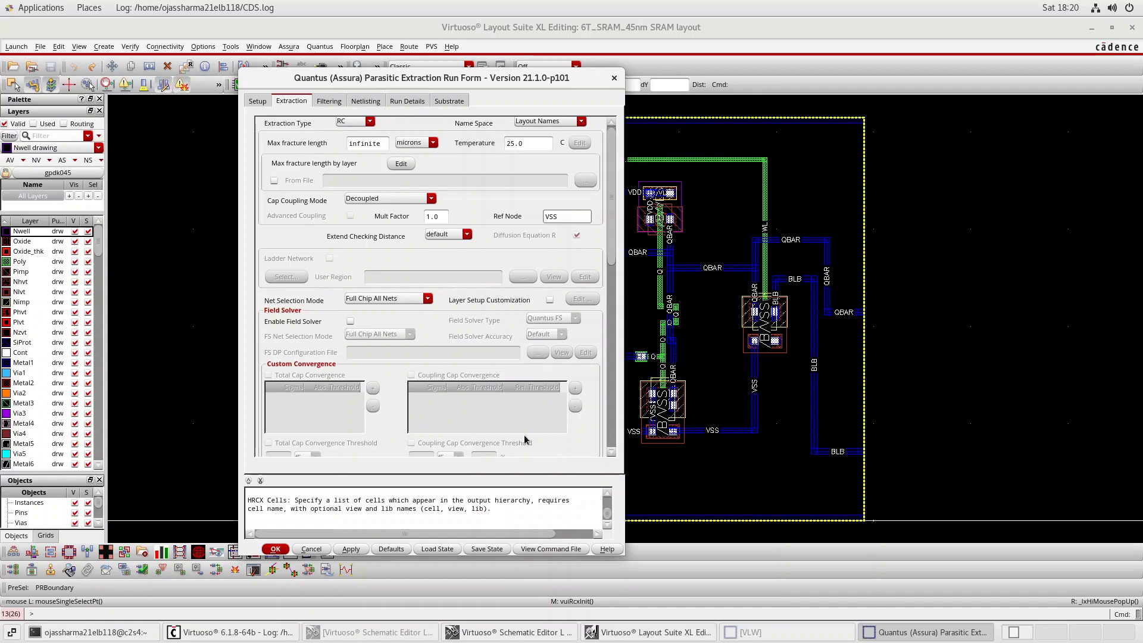
left_click(276, 551)
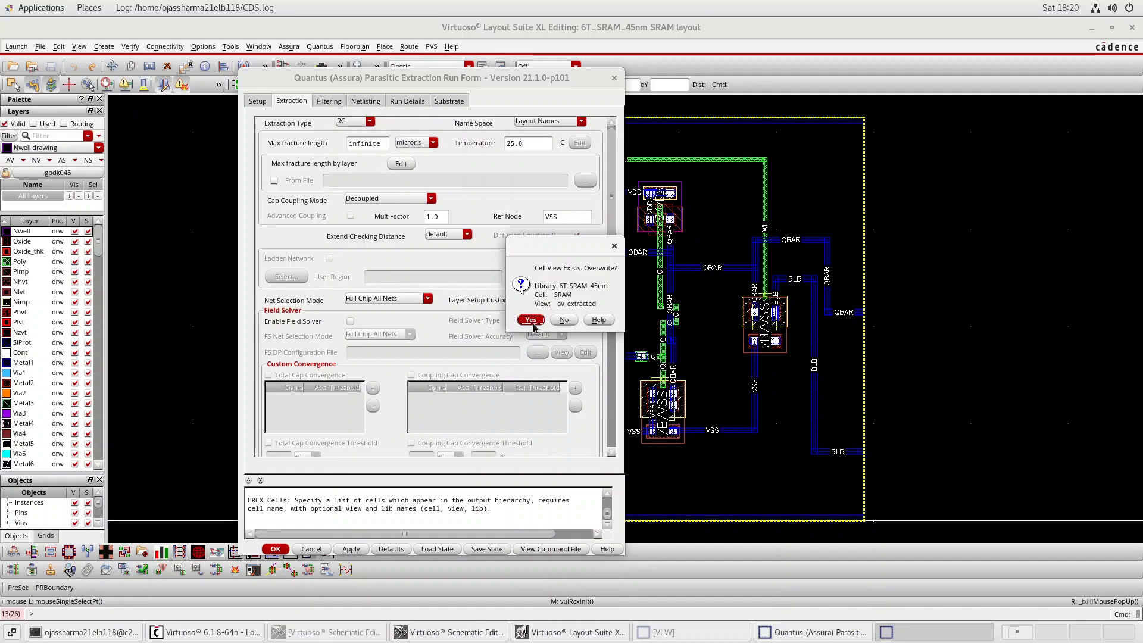
left_click(531, 320)
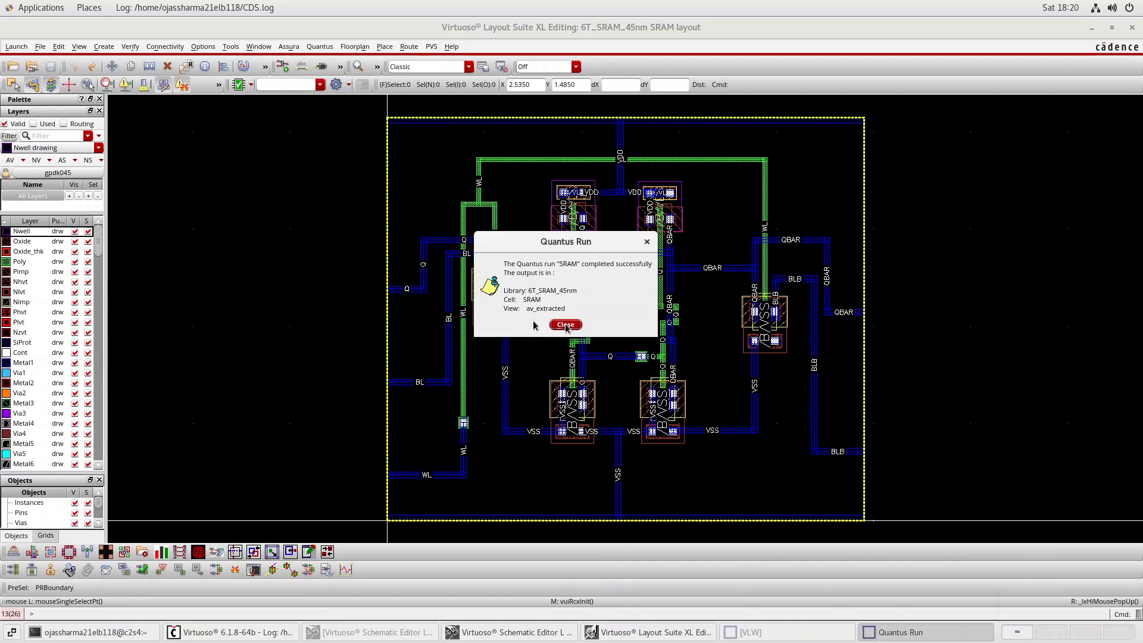
left_click(566, 325)
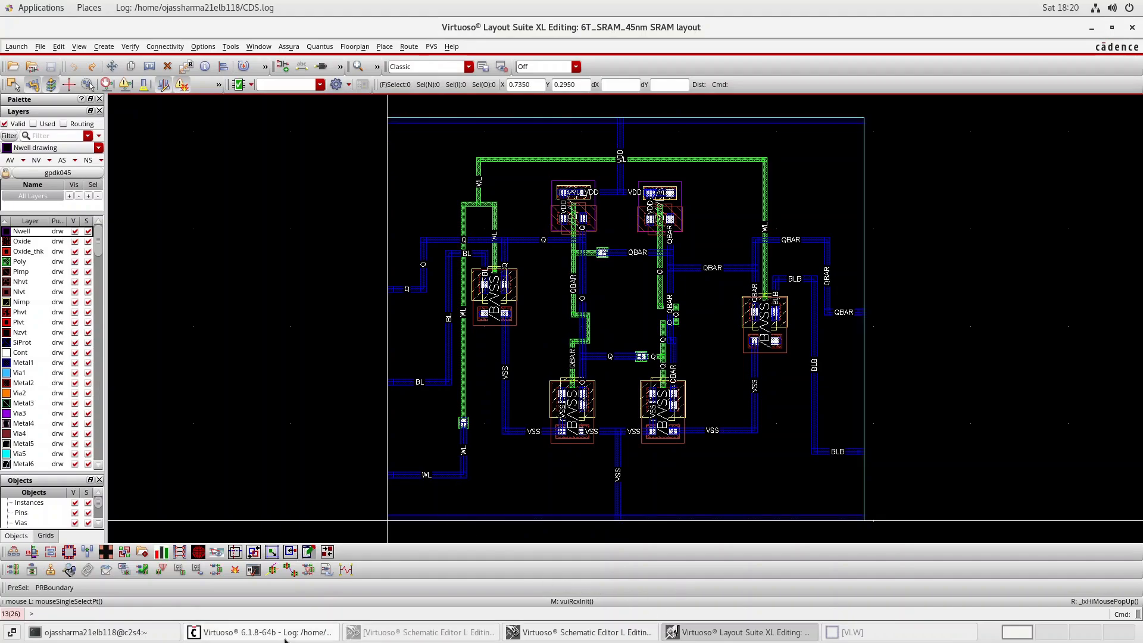
Step: Open the av_extracted view of the SRAM cell from the 6T_SRAM_45nm library in a maximized window
left_click(284, 640)
left_click(15, 499)
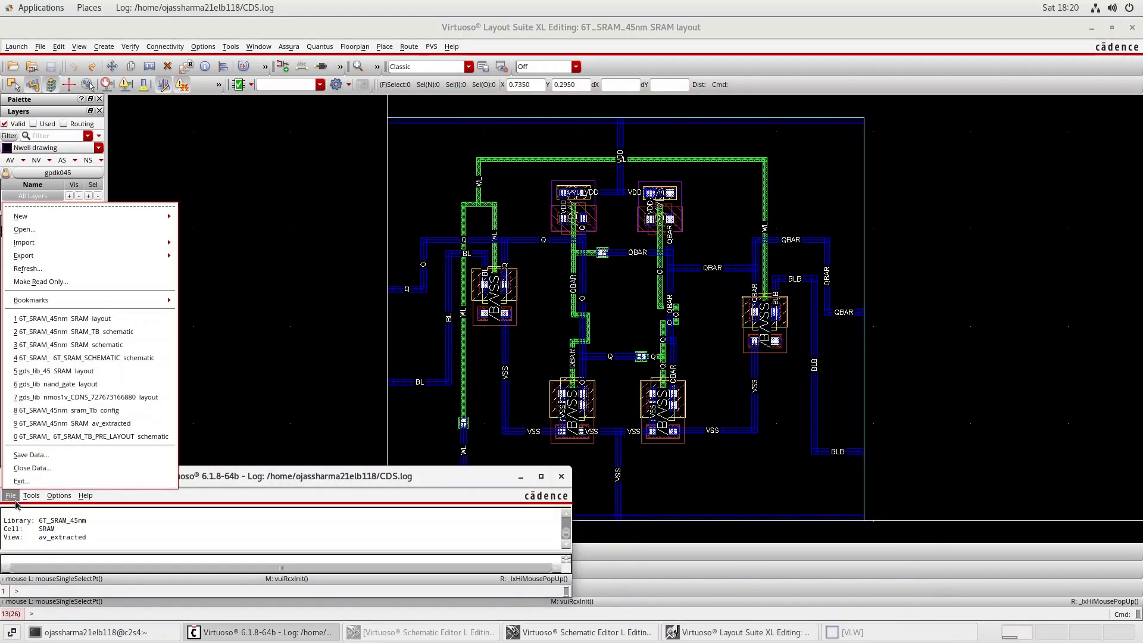
left_click(104, 230)
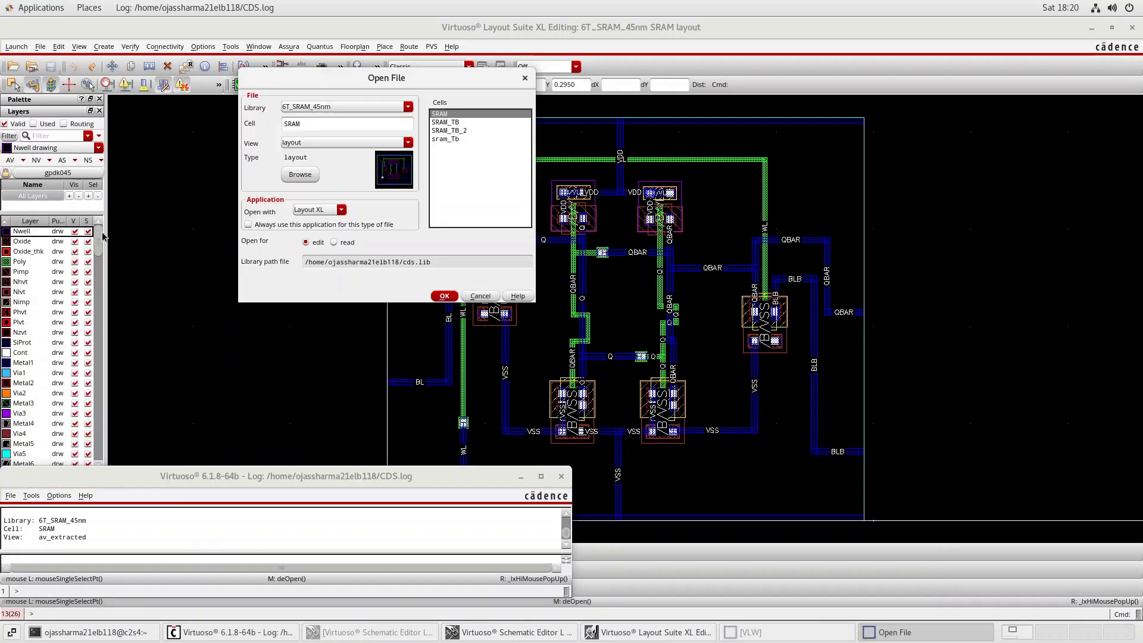
left_click(364, 143)
left_click(352, 155)
left_click(352, 143)
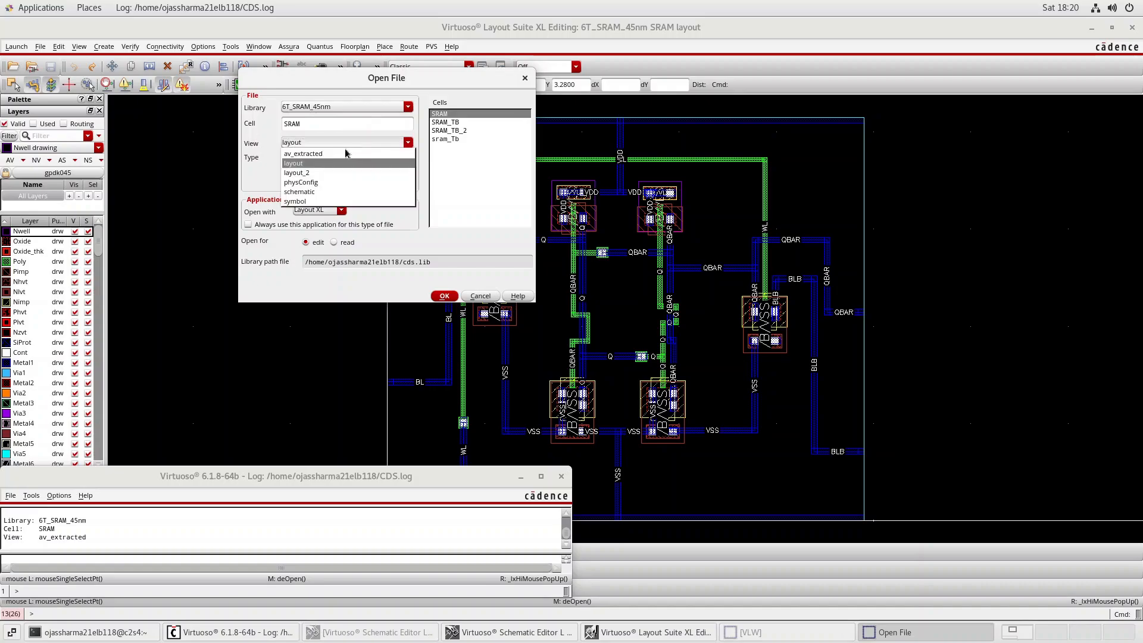
left_click(325, 154)
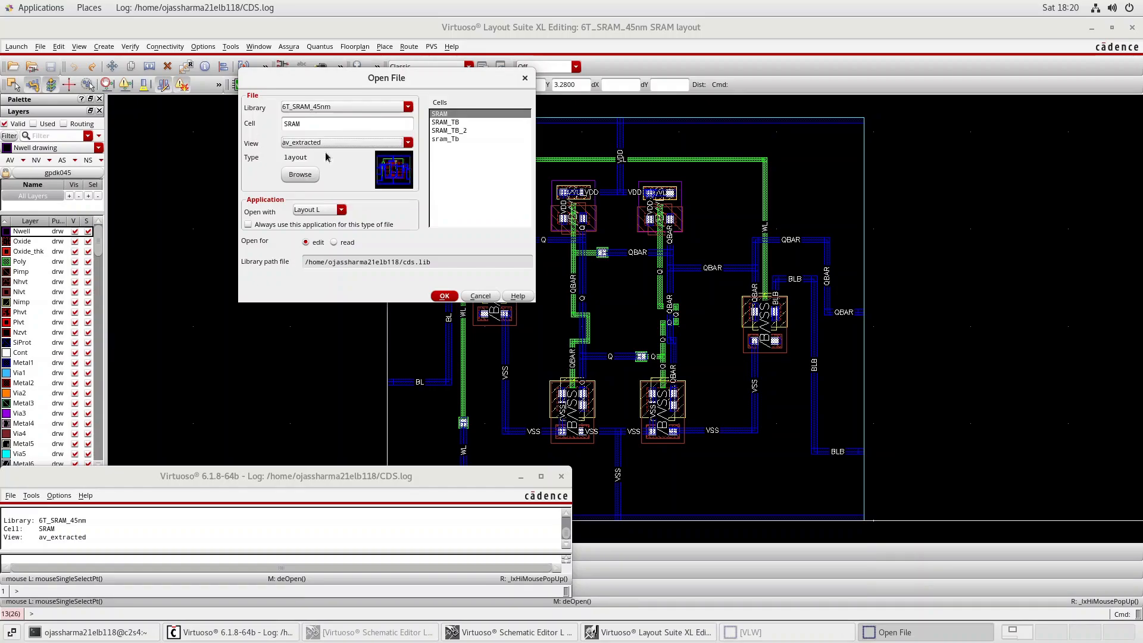
left_click(445, 296)
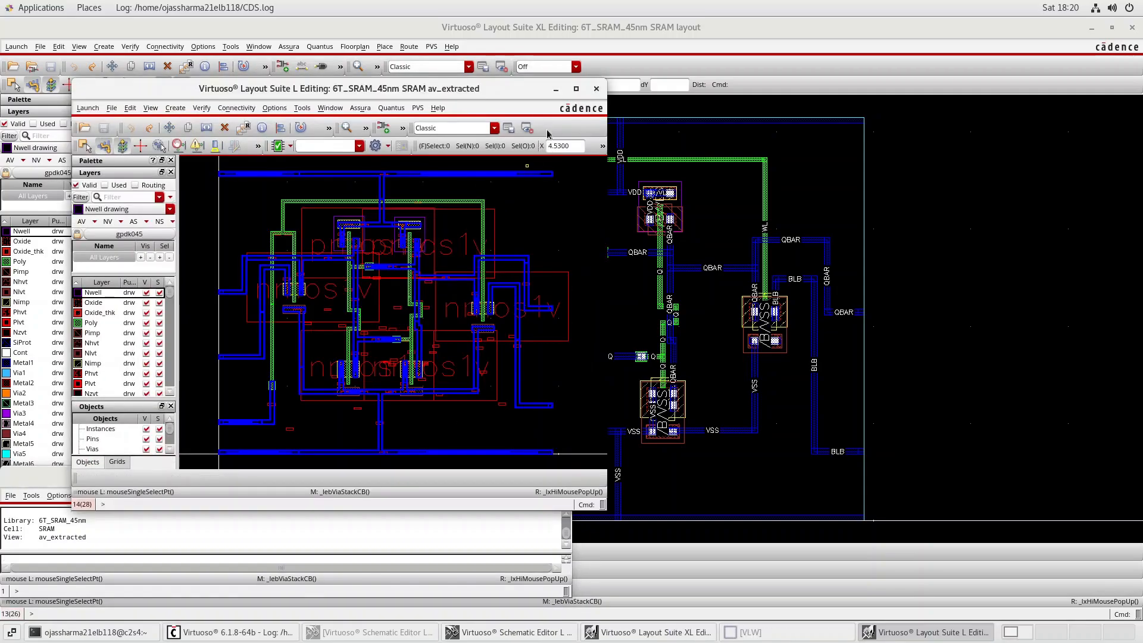
left_click(577, 89)
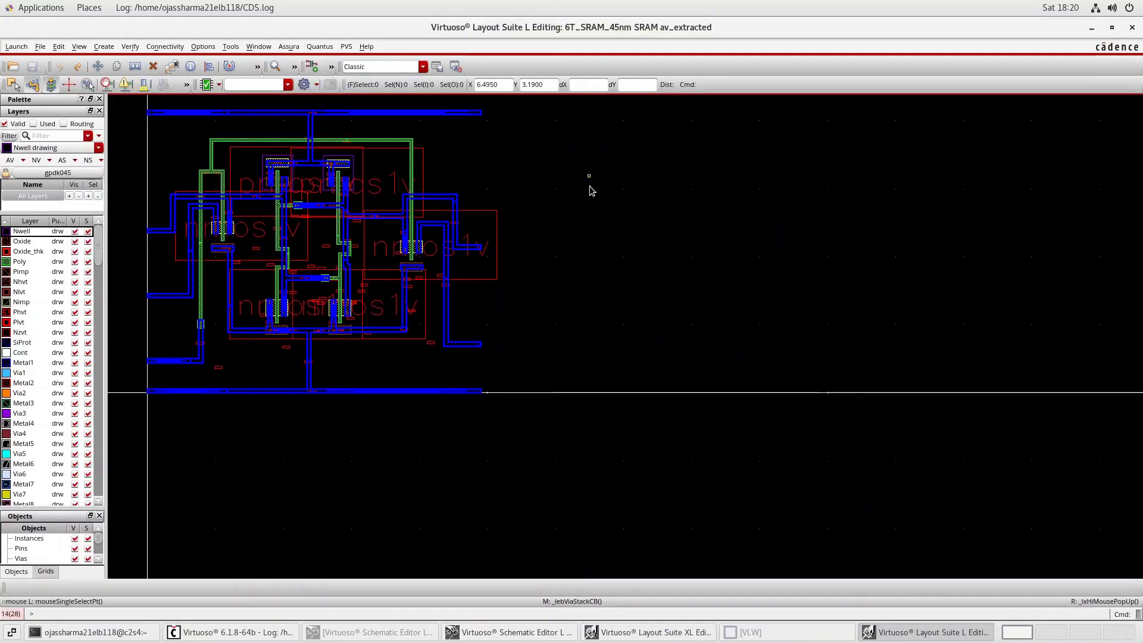
Step: Examine the extracted transistors and parasitic resistors and capacitors up close in the SRAM av_extracted view, and close it
key("f")
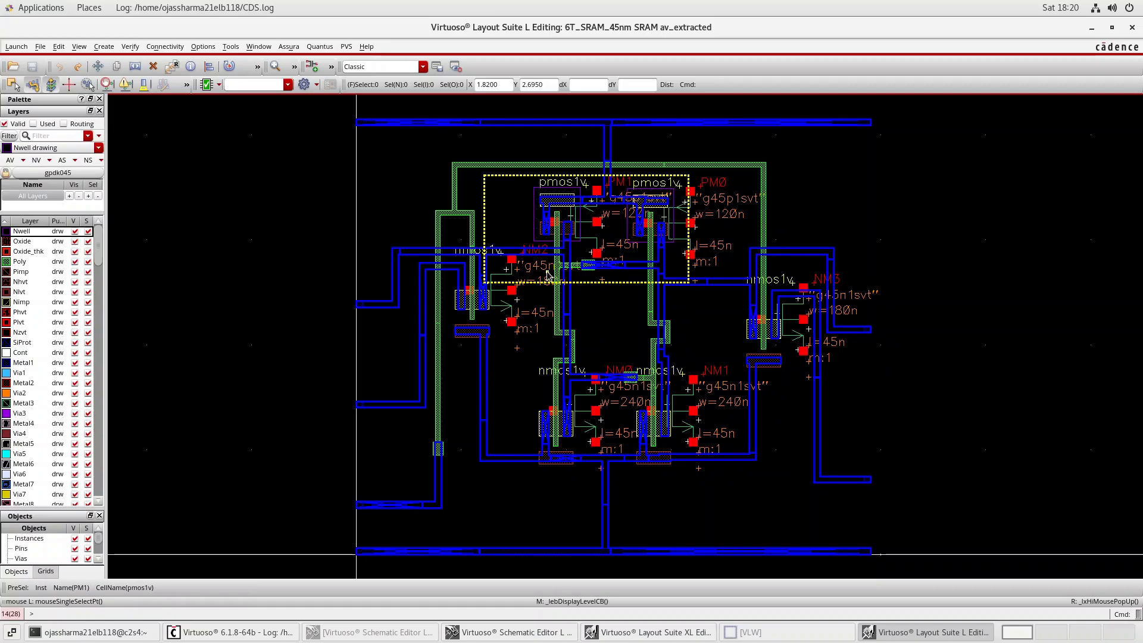
left_click(275, 67)
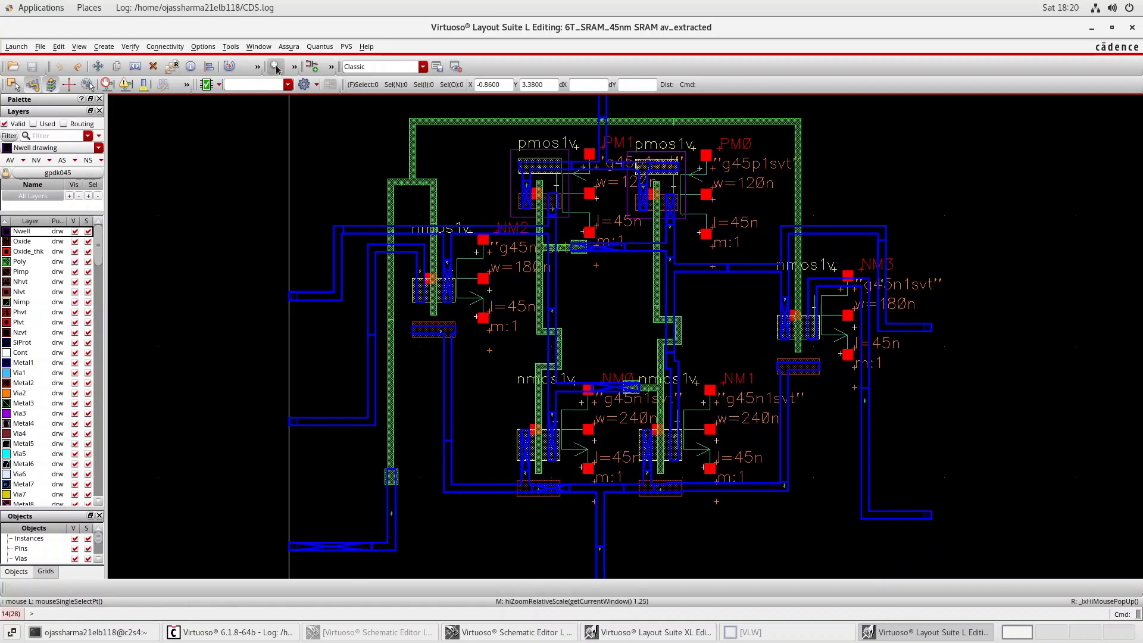
left_click(276, 67)
left_click(276, 67)
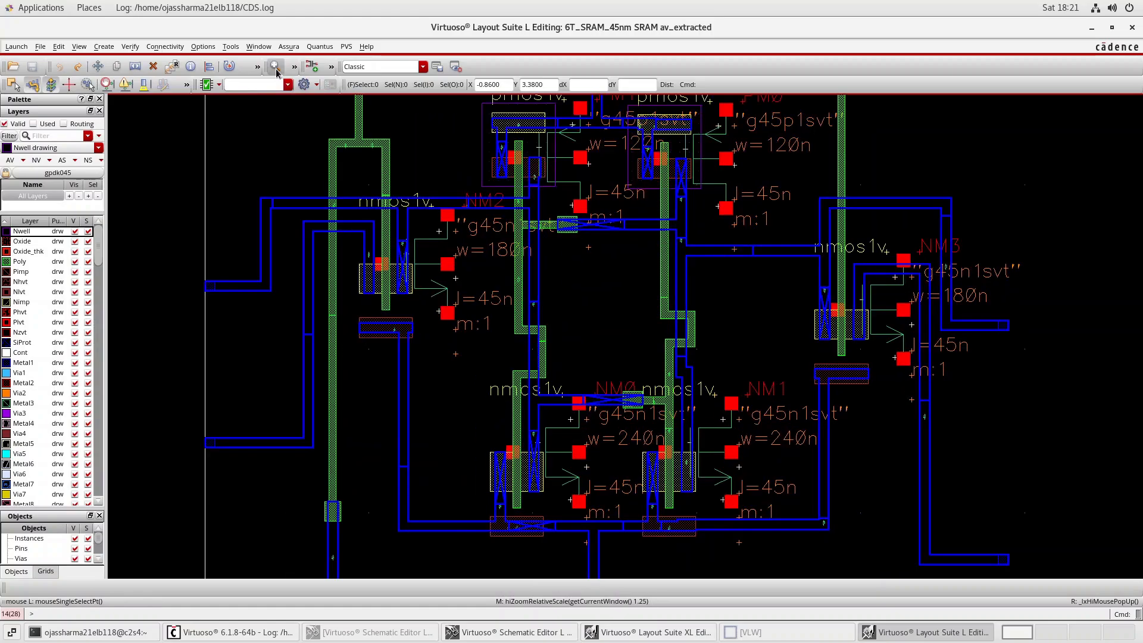
left_click(276, 67)
left_click(276, 67)
left_click(276, 67)
left_click(275, 68)
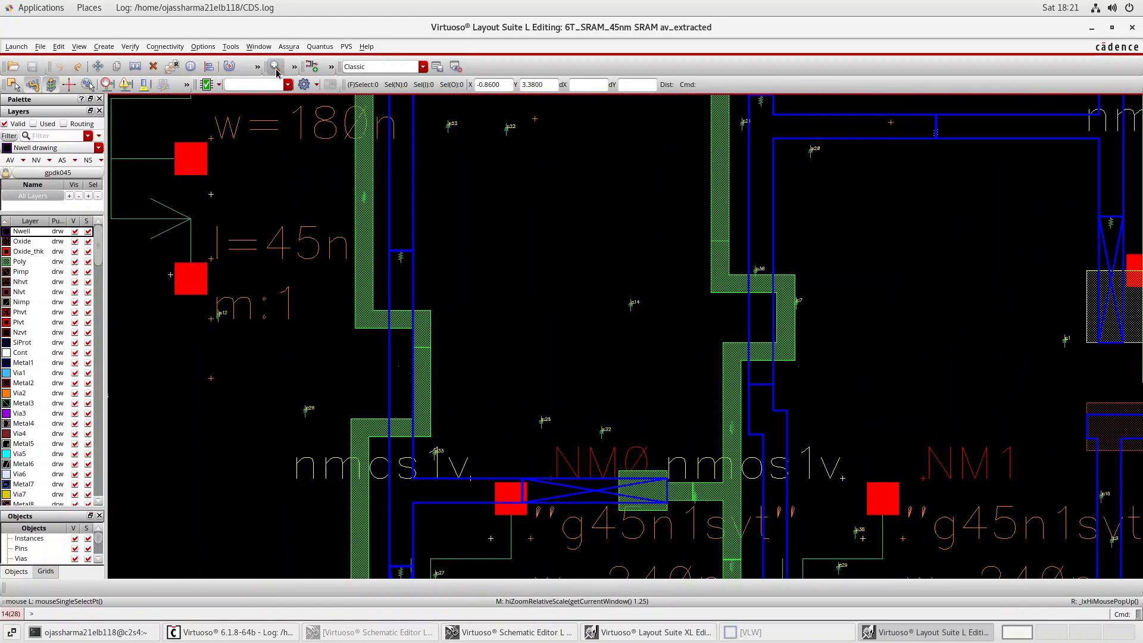
left_click(275, 68)
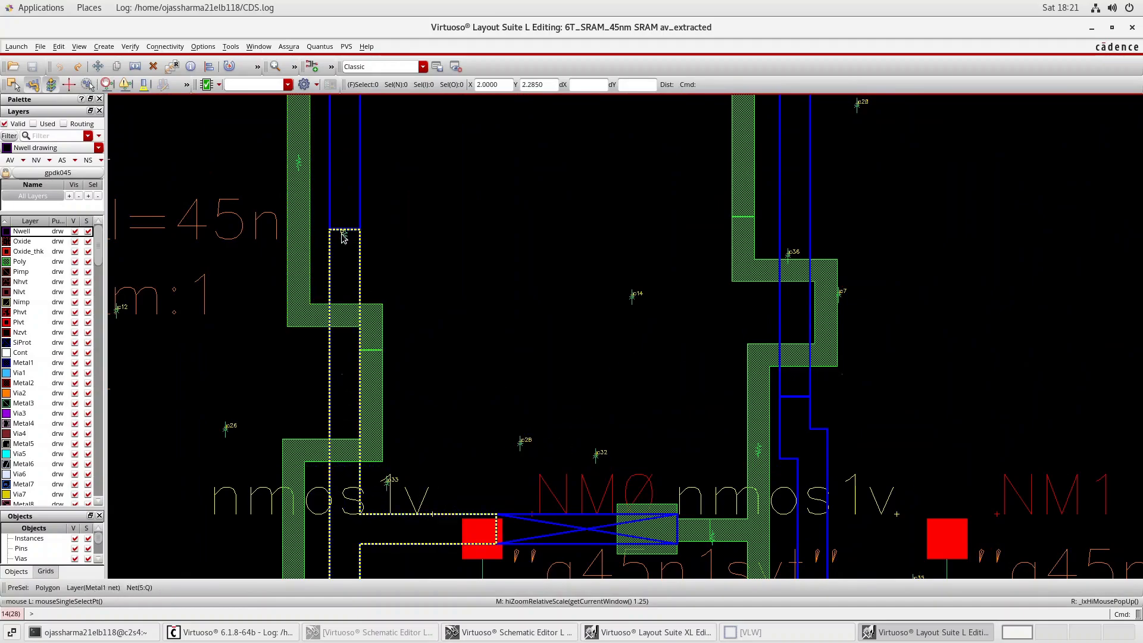
left_click(275, 68)
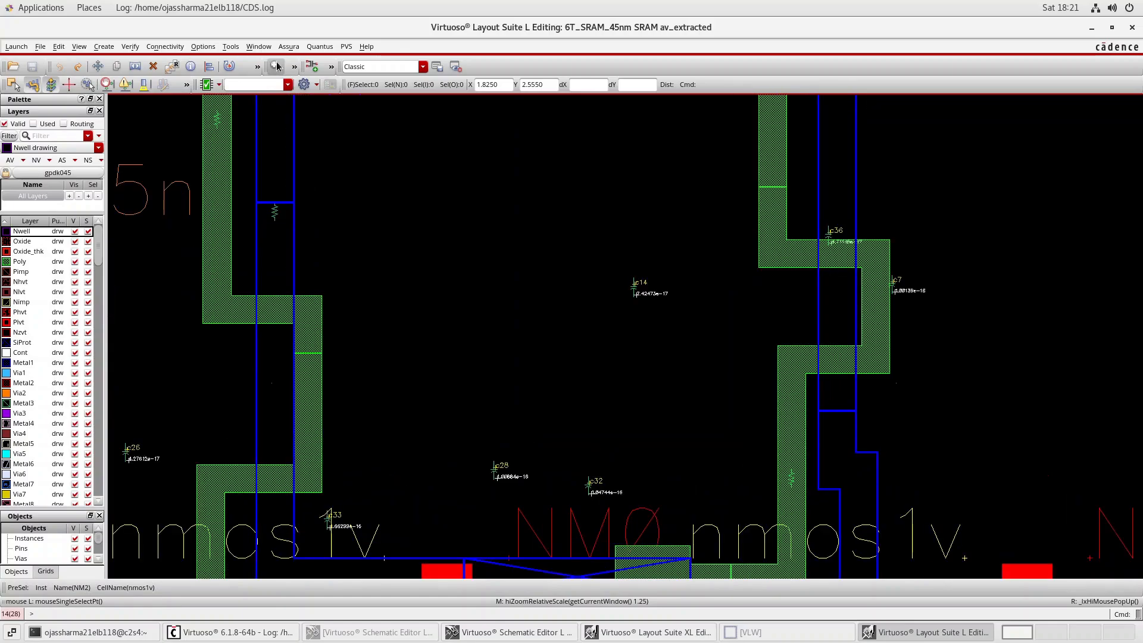
left_click(276, 67)
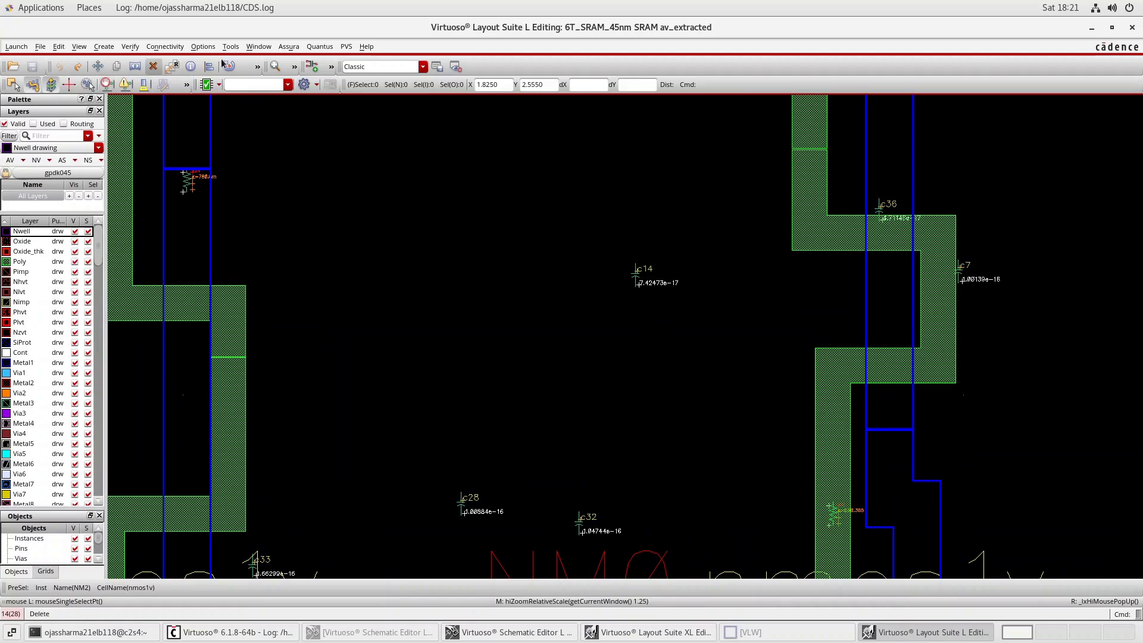
left_click(294, 66)
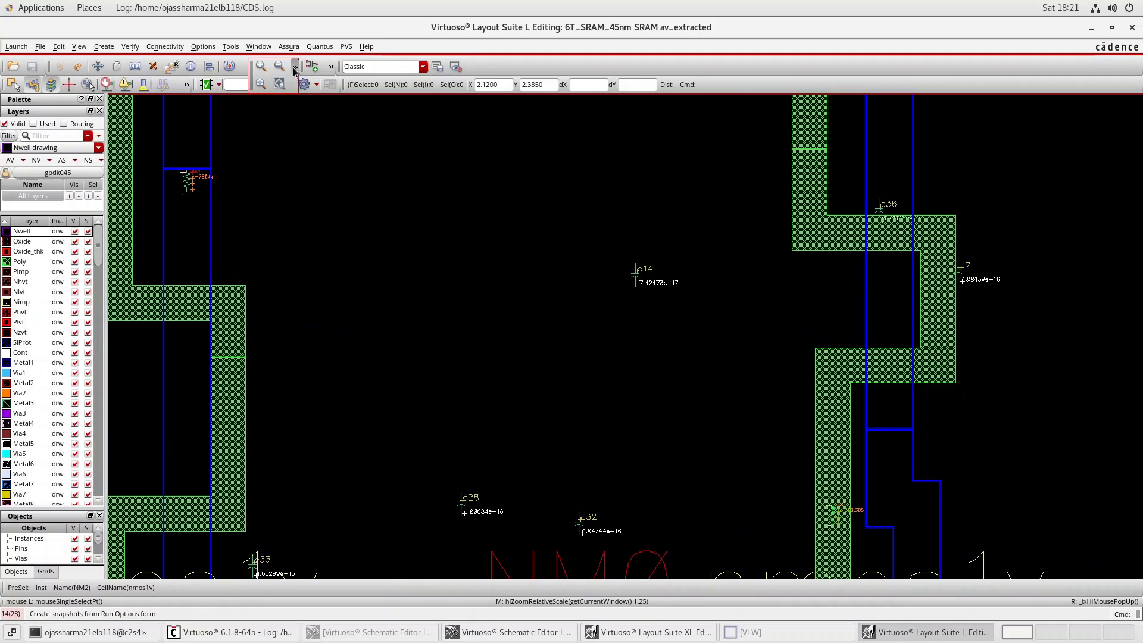
left_click(262, 84)
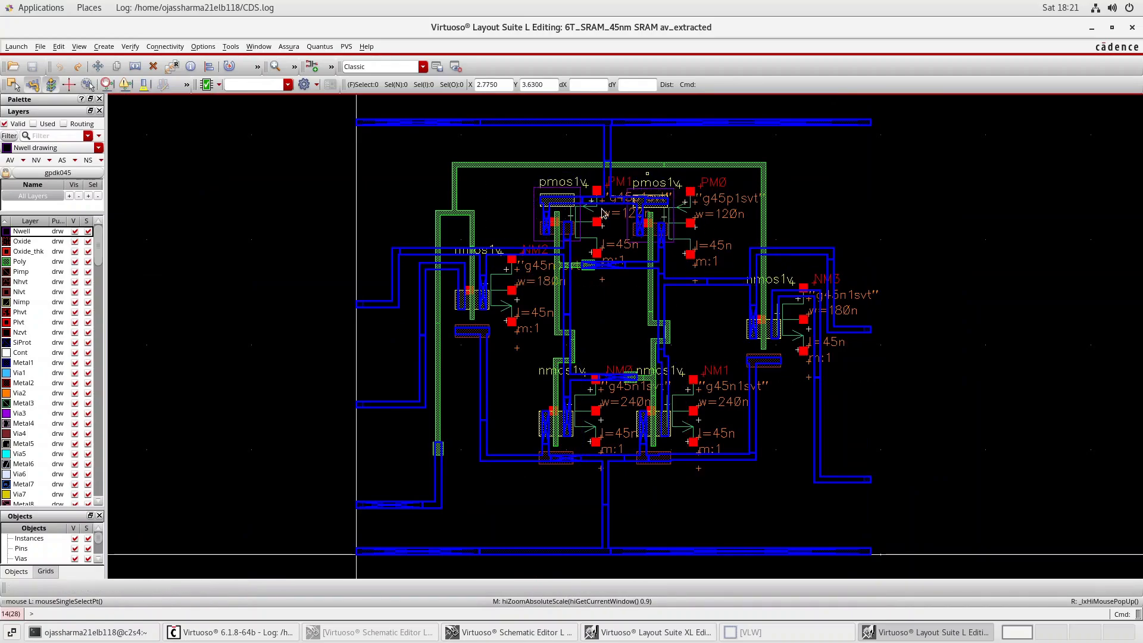
left_click(1133, 27)
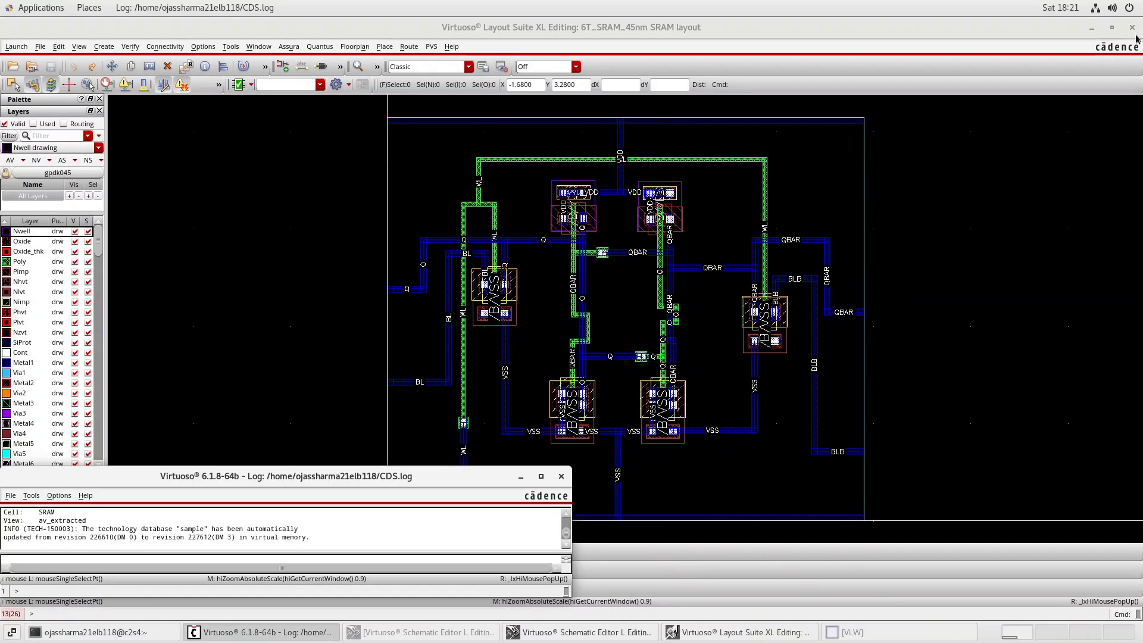
Step: Create a new config cellview named 6t_SRAM_NEW in the 6T_SRAM library, opened with the Hierarchy Editor
left_click(10, 496)
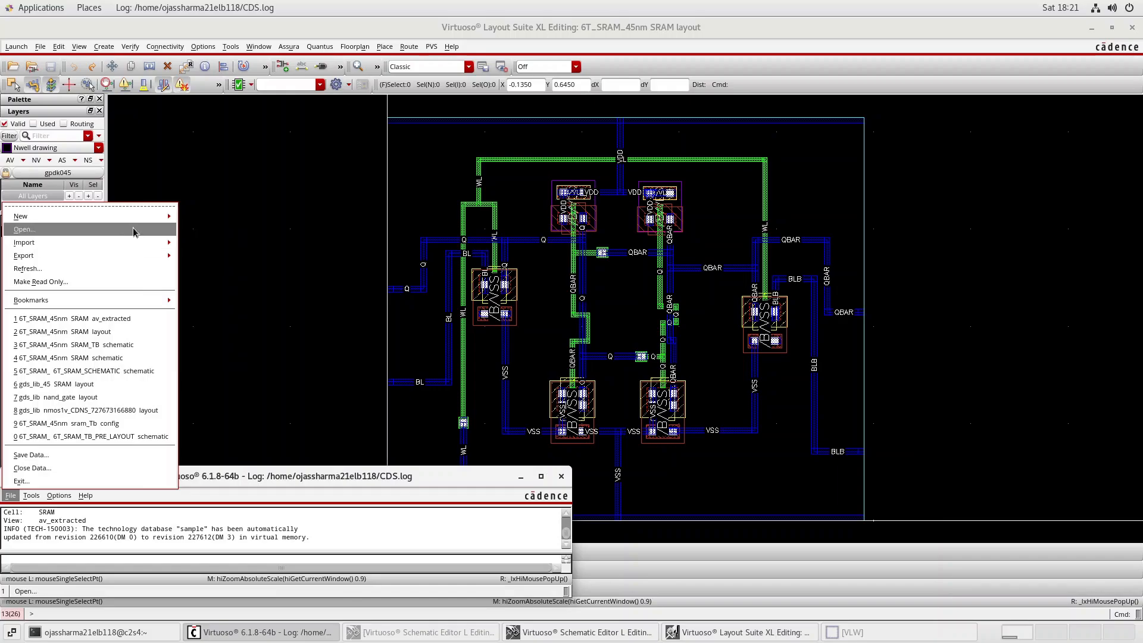
mouse_move(142, 217)
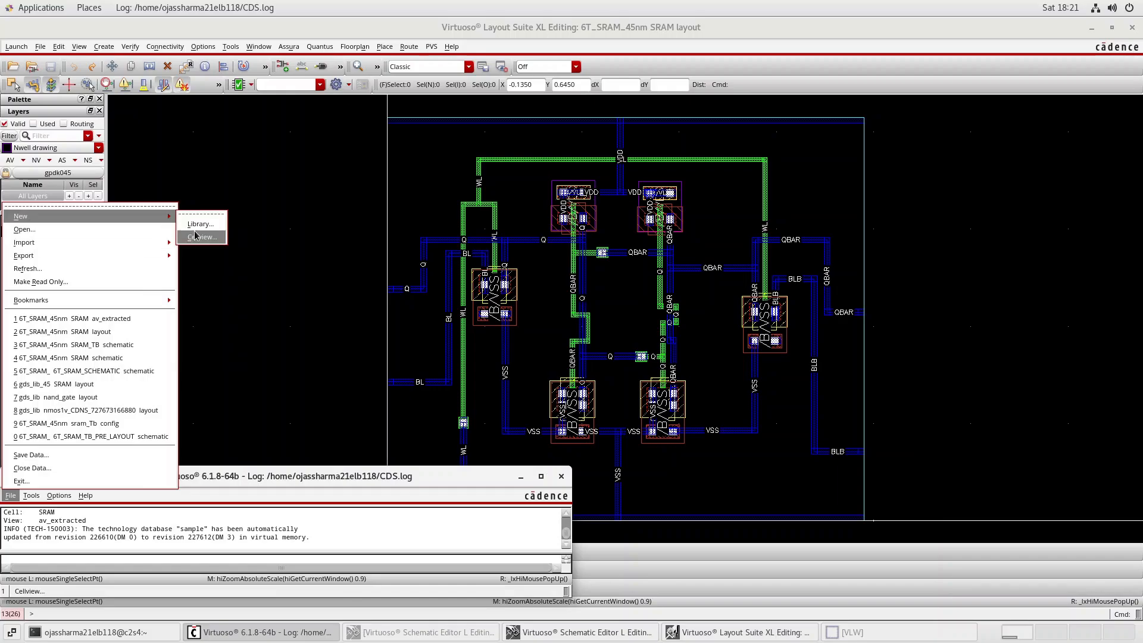
left_click(196, 236)
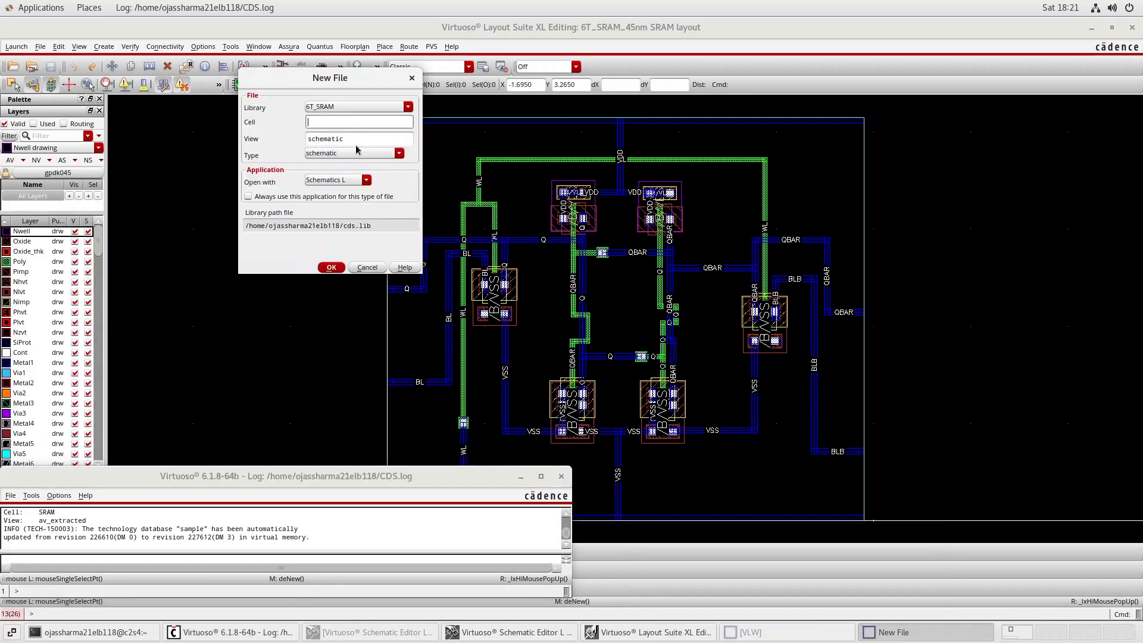
left_click(356, 152)
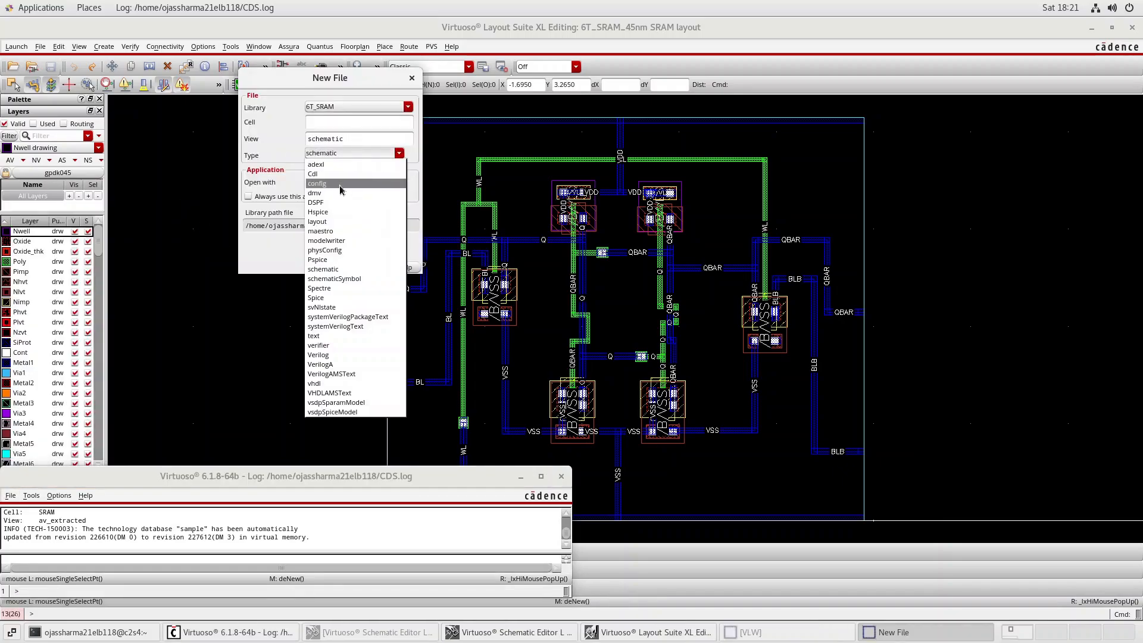
left_click(339, 185)
left_click(352, 123)
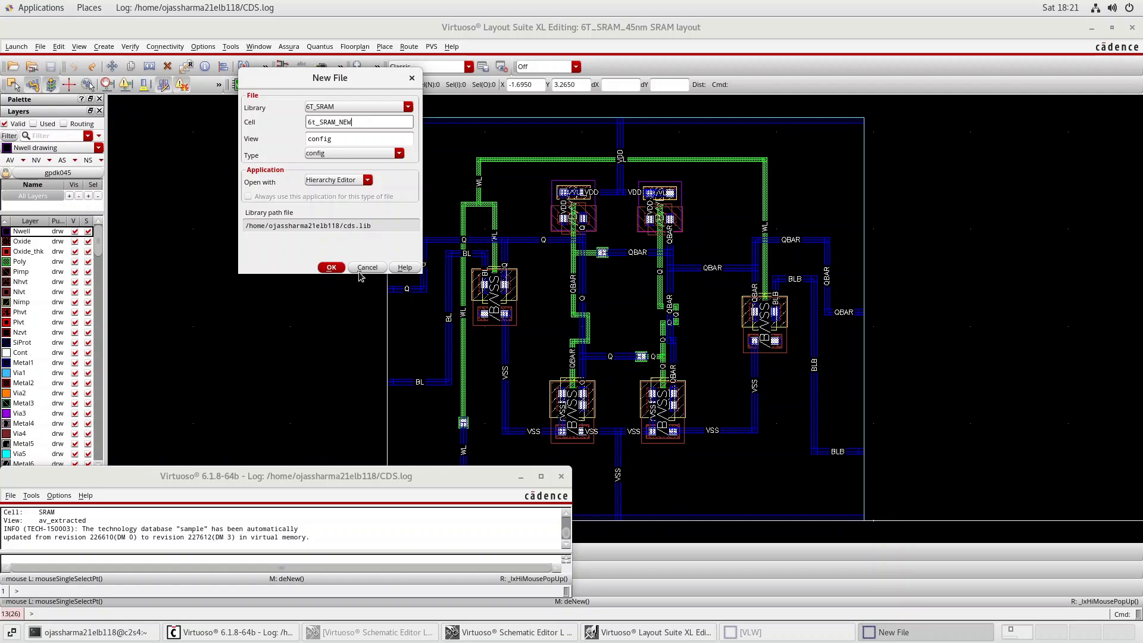
left_click(338, 267)
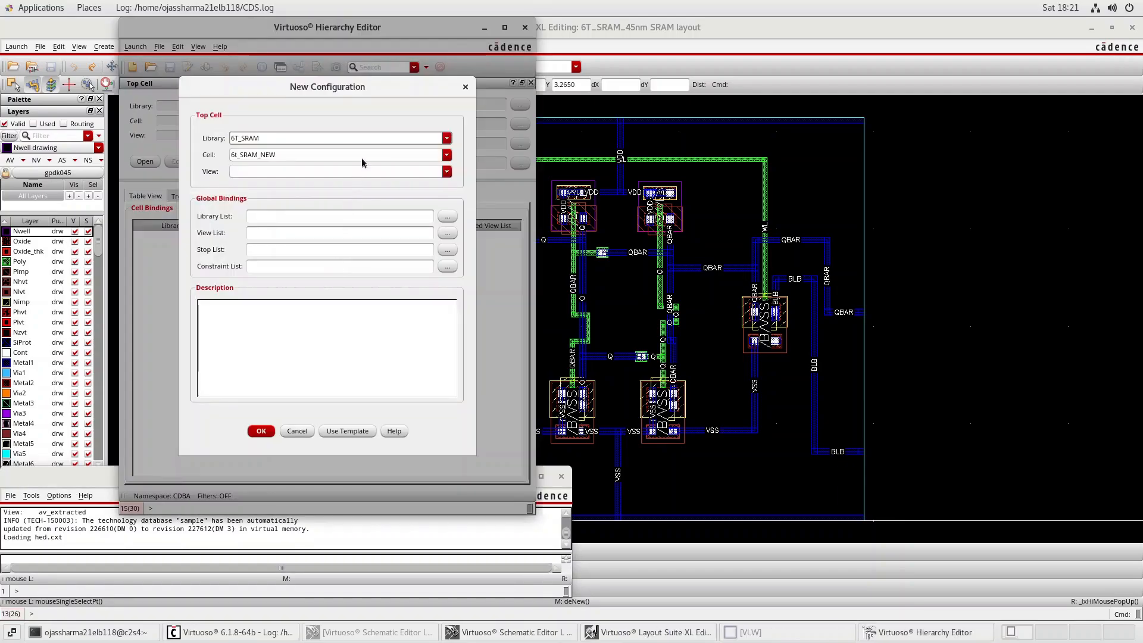
left_click(356, 434)
left_click(356, 258)
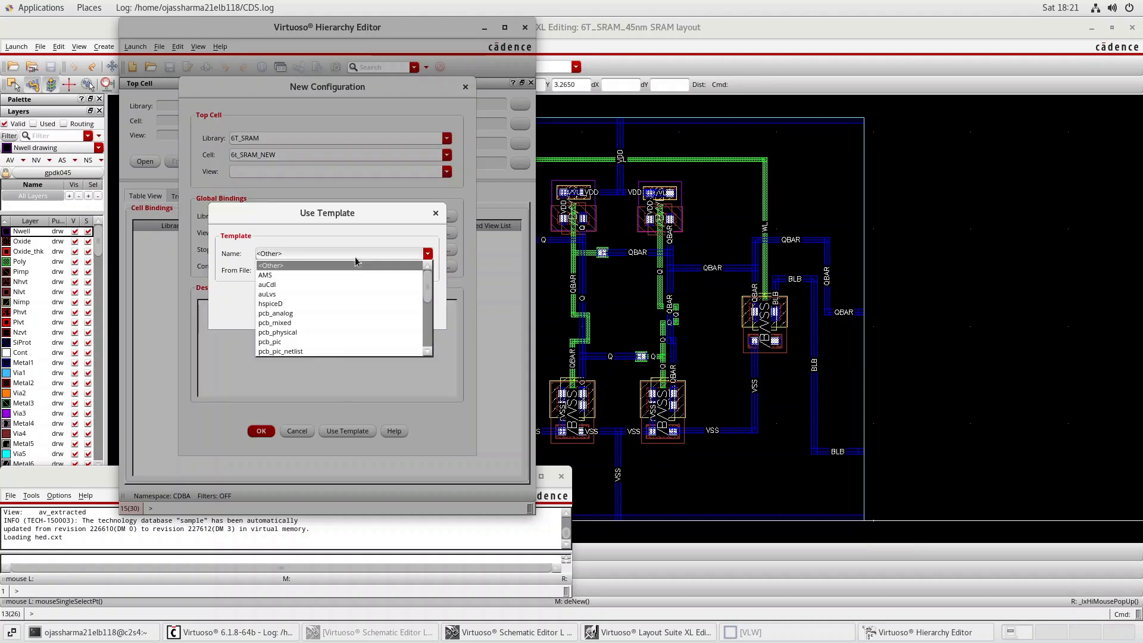
scroll(426, 286, "down", 4)
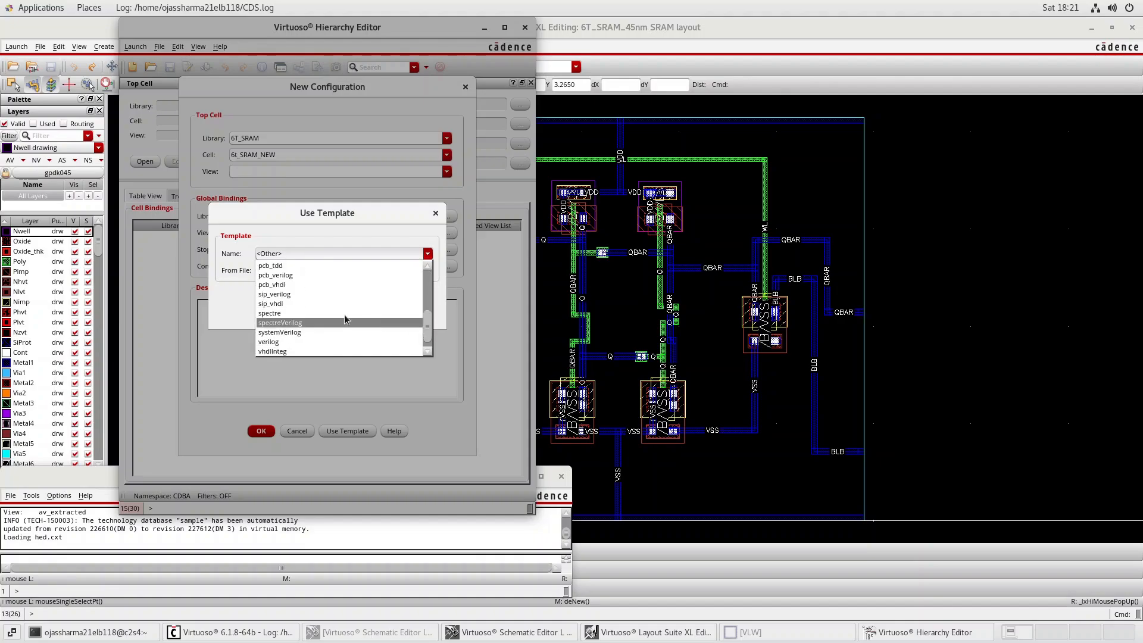
left_click(299, 313)
left_click(347, 305)
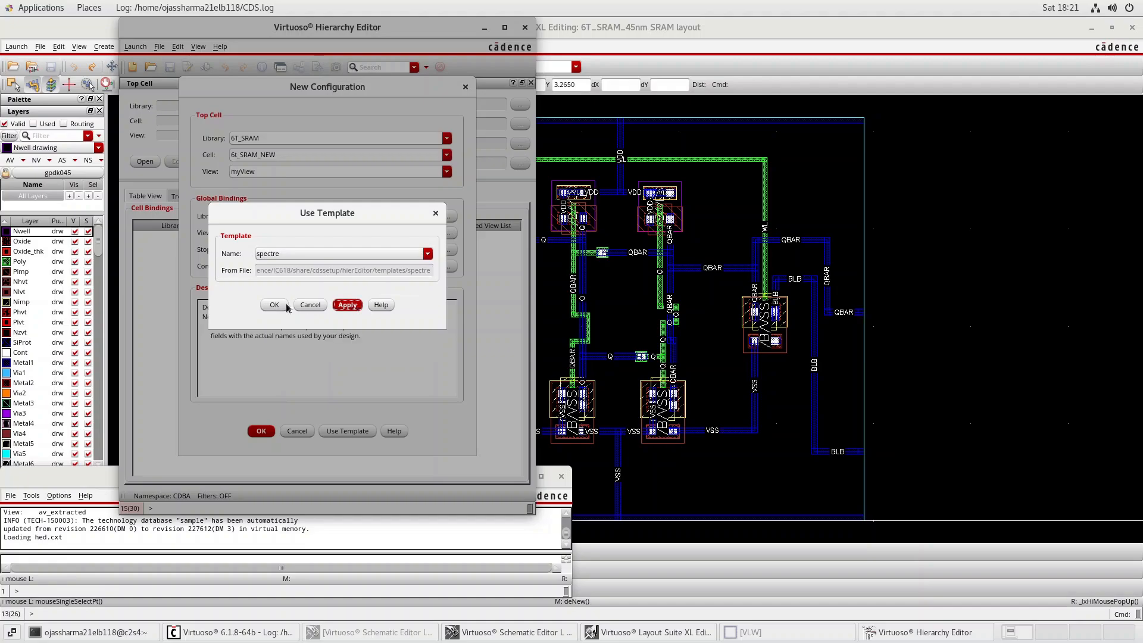
left_click(275, 305)
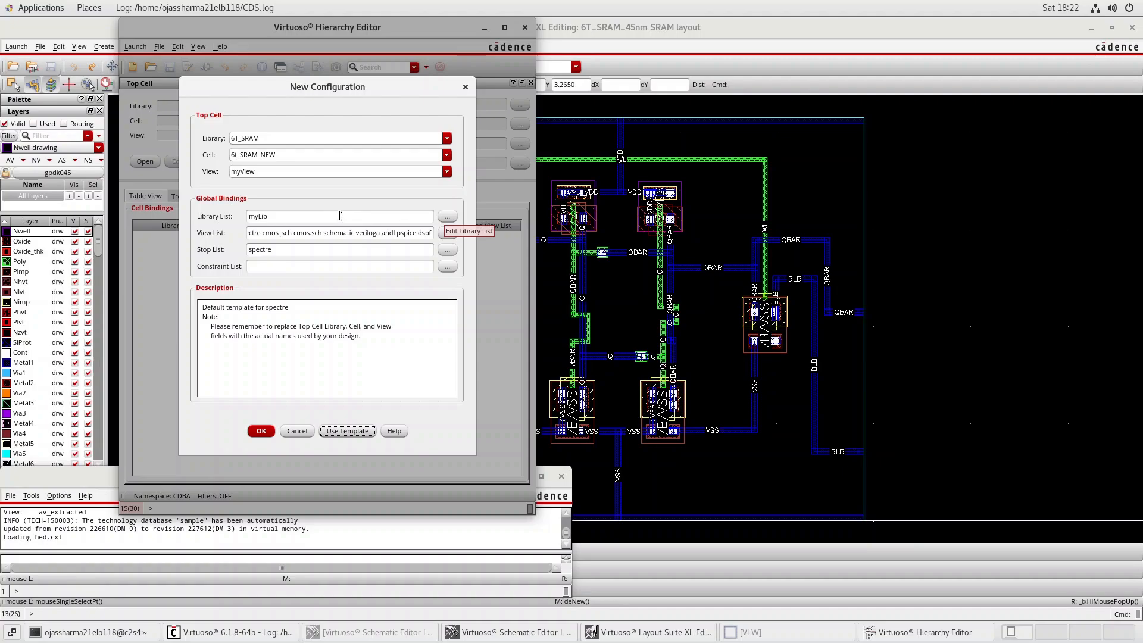
left_click(448, 156)
left_click(448, 154)
left_click(448, 155)
left_click(448, 155)
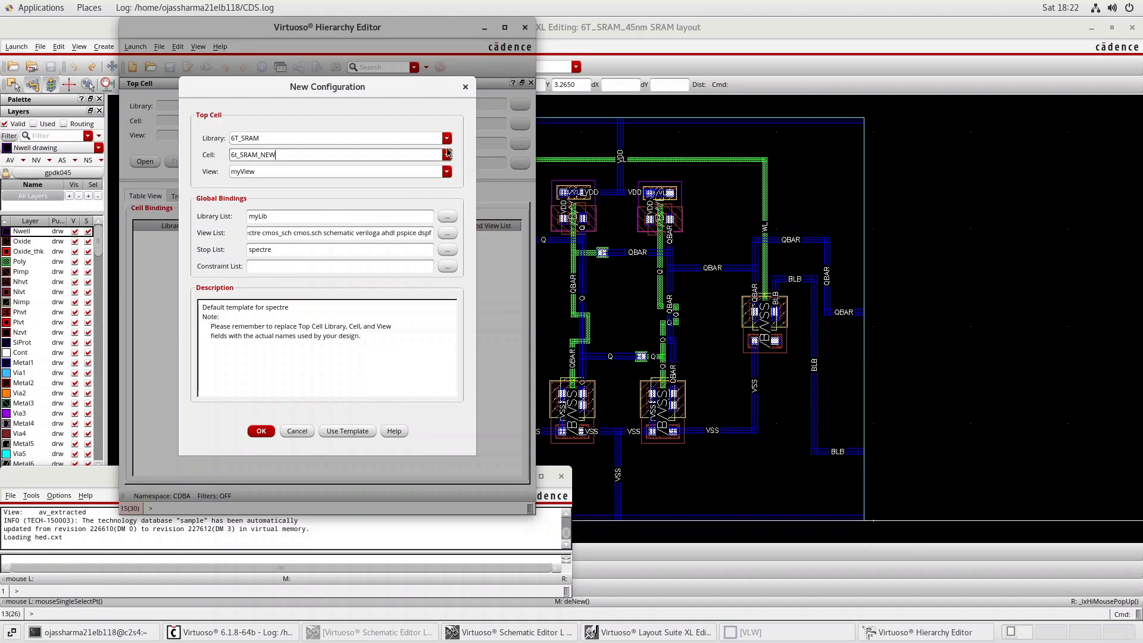
left_click(447, 140)
left_click(440, 151)
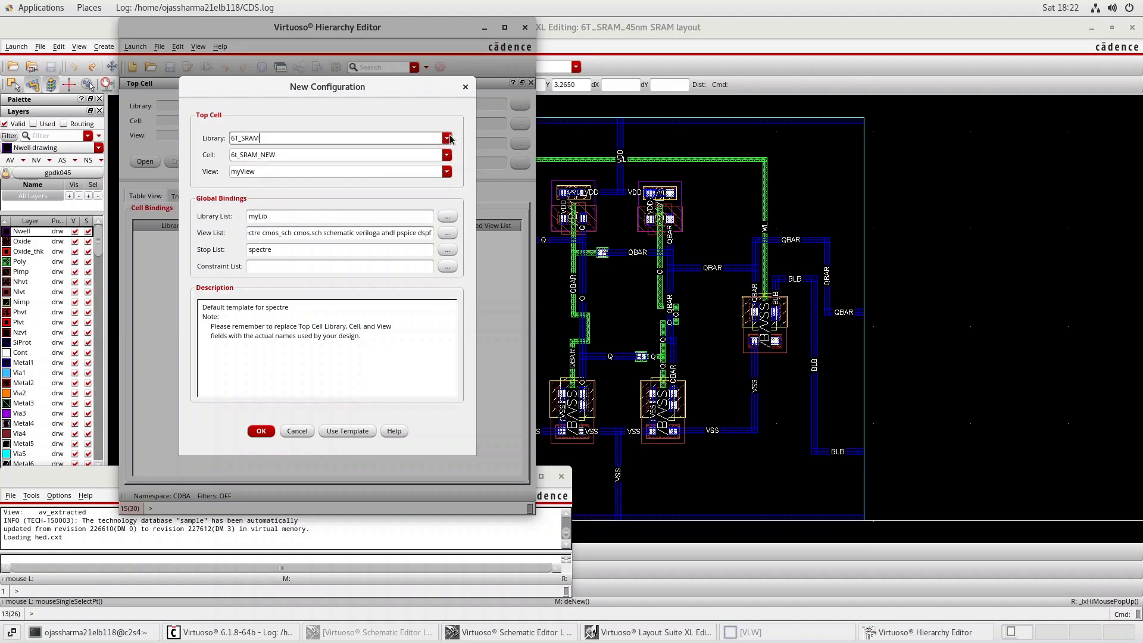
left_click(448, 138)
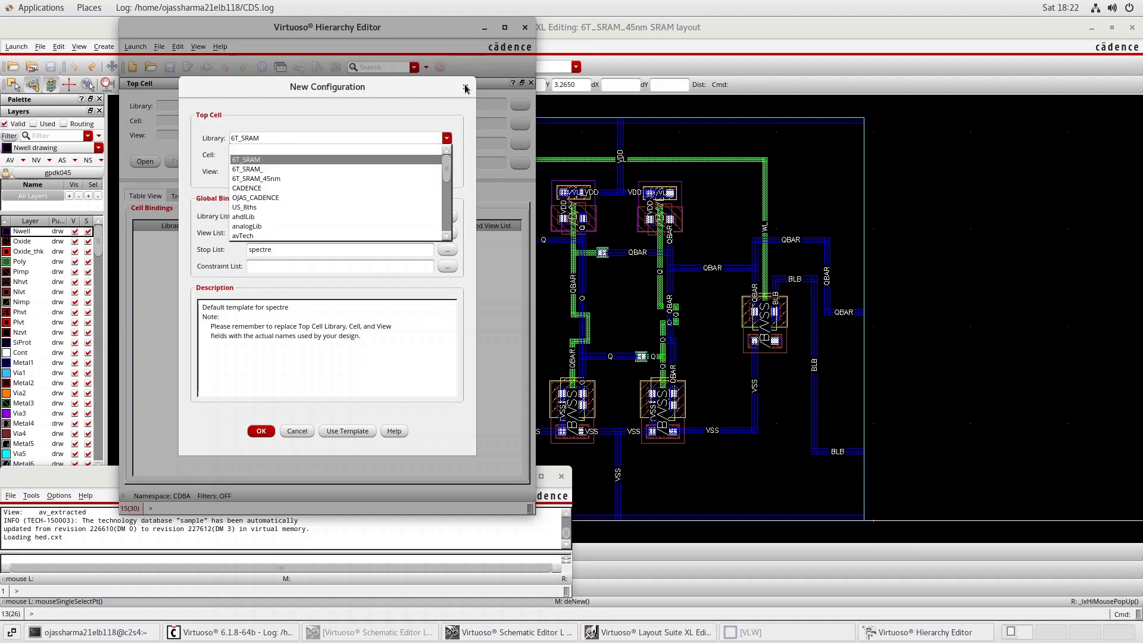
left_click(467, 88)
left_click(466, 88)
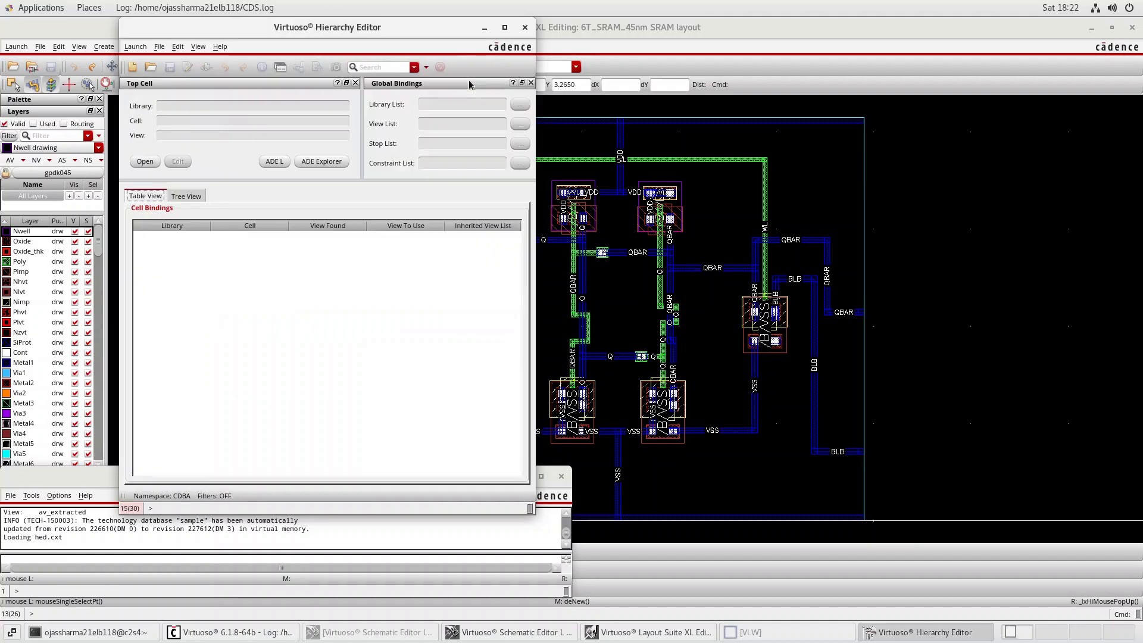
left_click(525, 27)
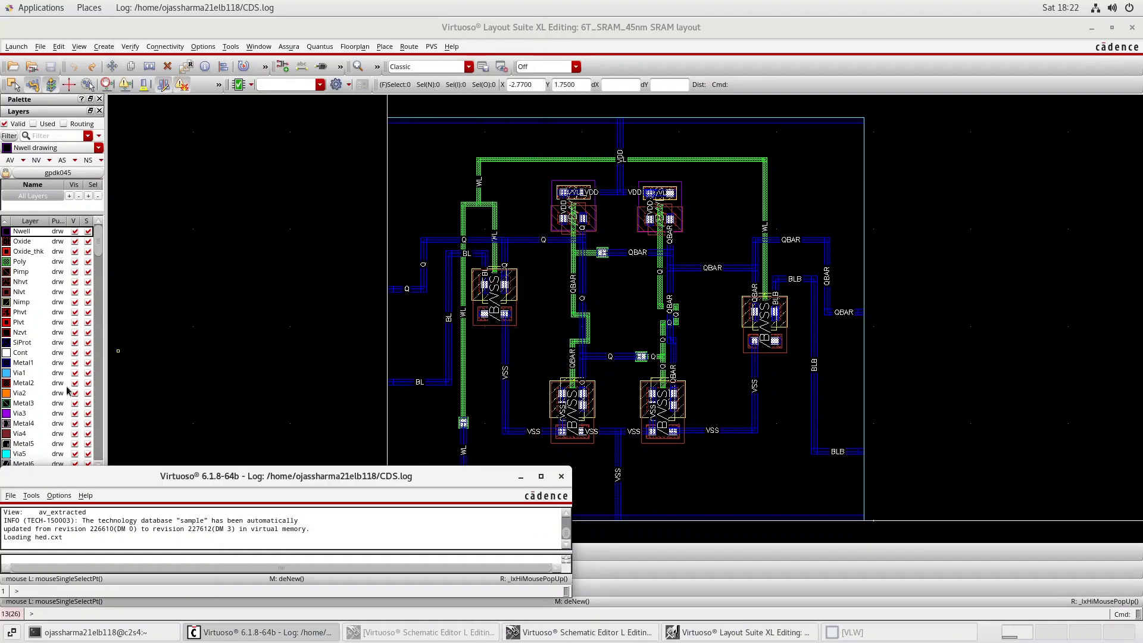
Step: Create a new config cellview named 6t_SRAM_NEW in the 6T_SRAM_45nm library, opened with the Hierarchy Editor
left_click(11, 495)
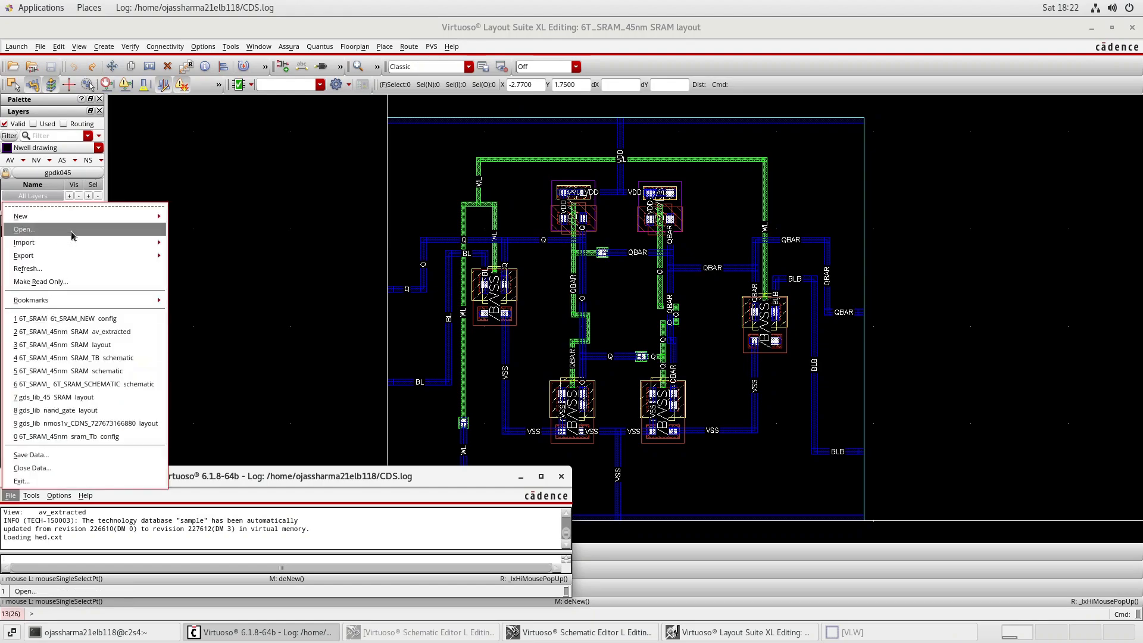
mouse_move(128, 216)
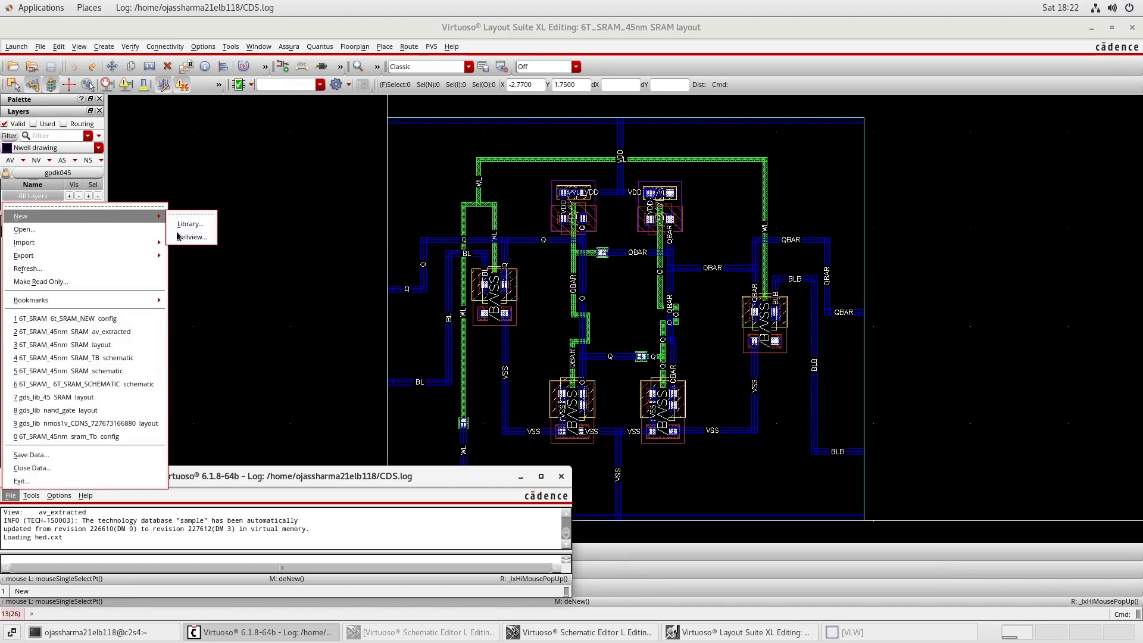
left_click(182, 237)
left_click(338, 107)
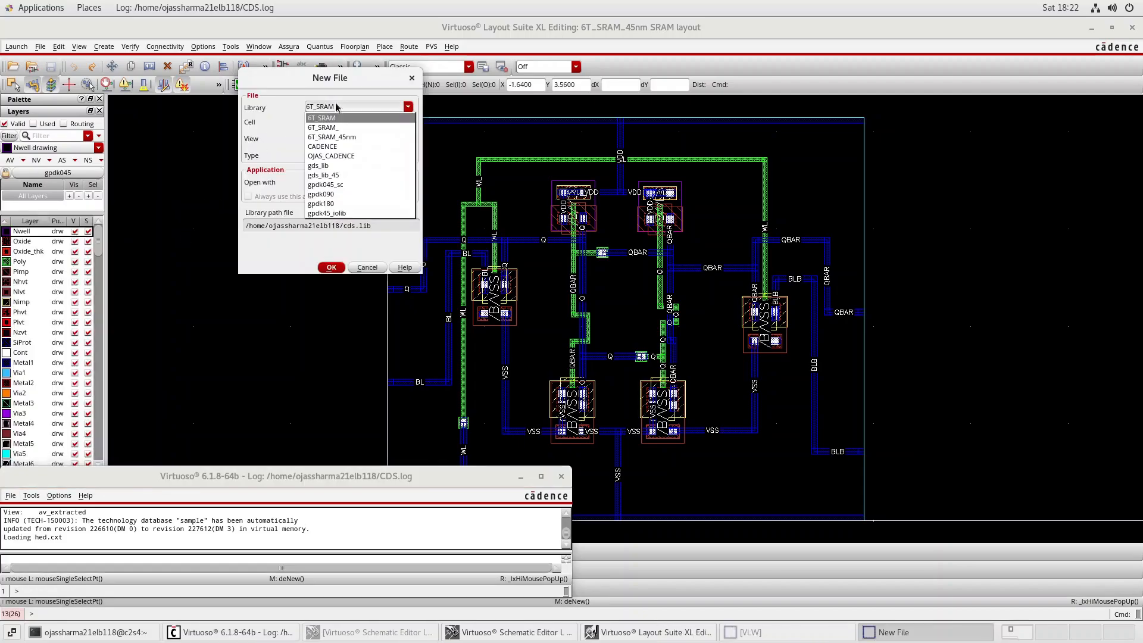
left_click(341, 138)
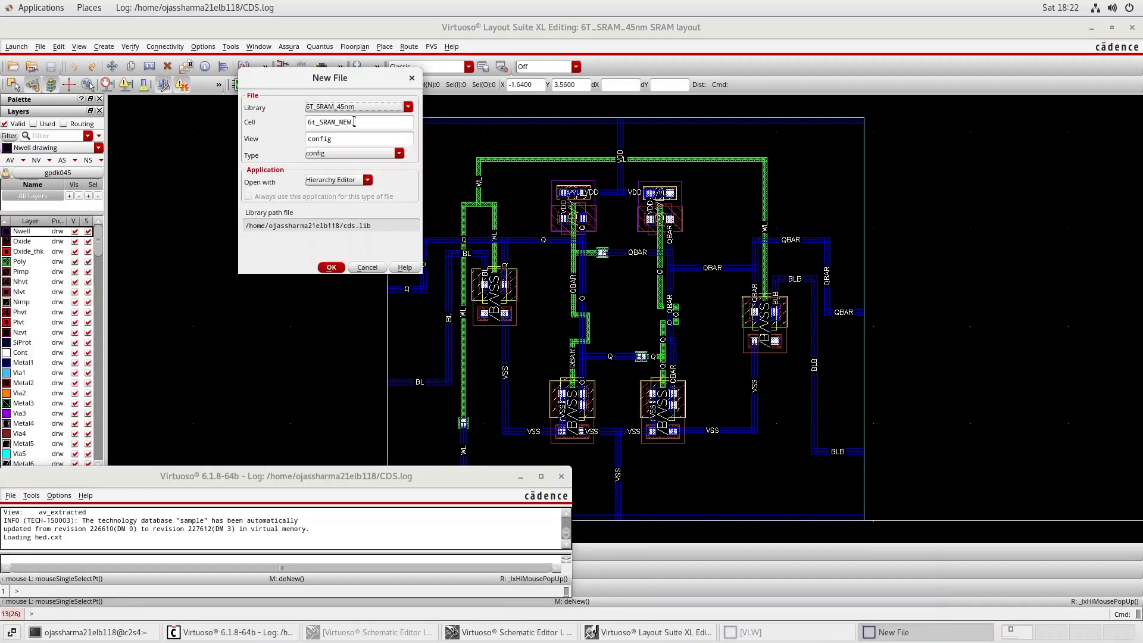
left_click(354, 121)
left_click(331, 267)
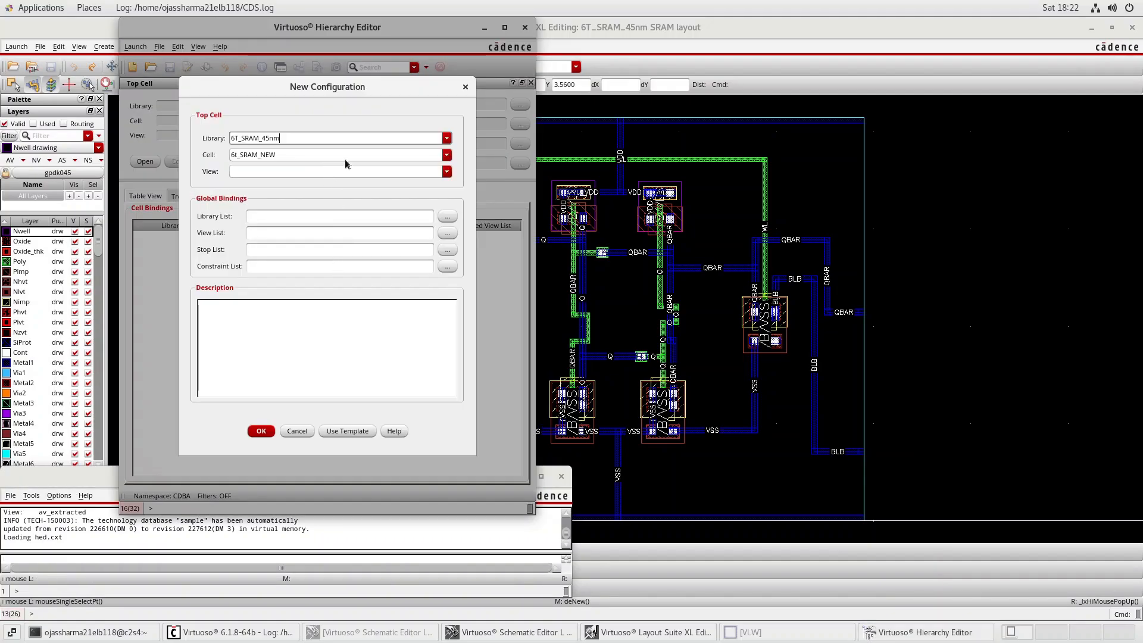
Step: Fill the new configuration's global bindings from the spectre template
left_click(337, 433)
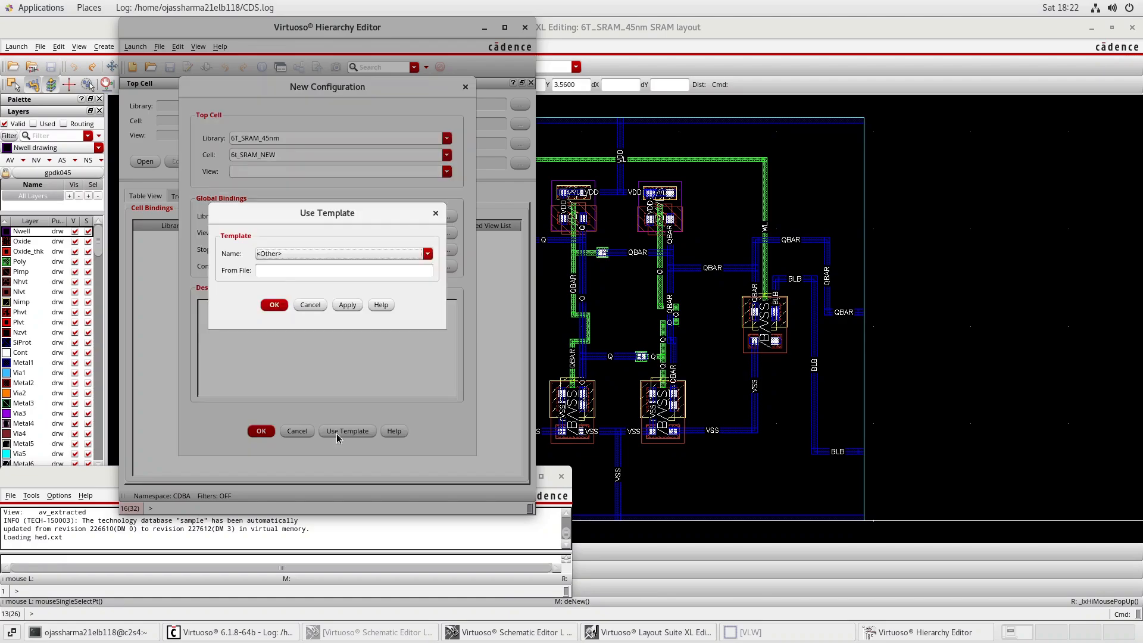
left_click(349, 260)
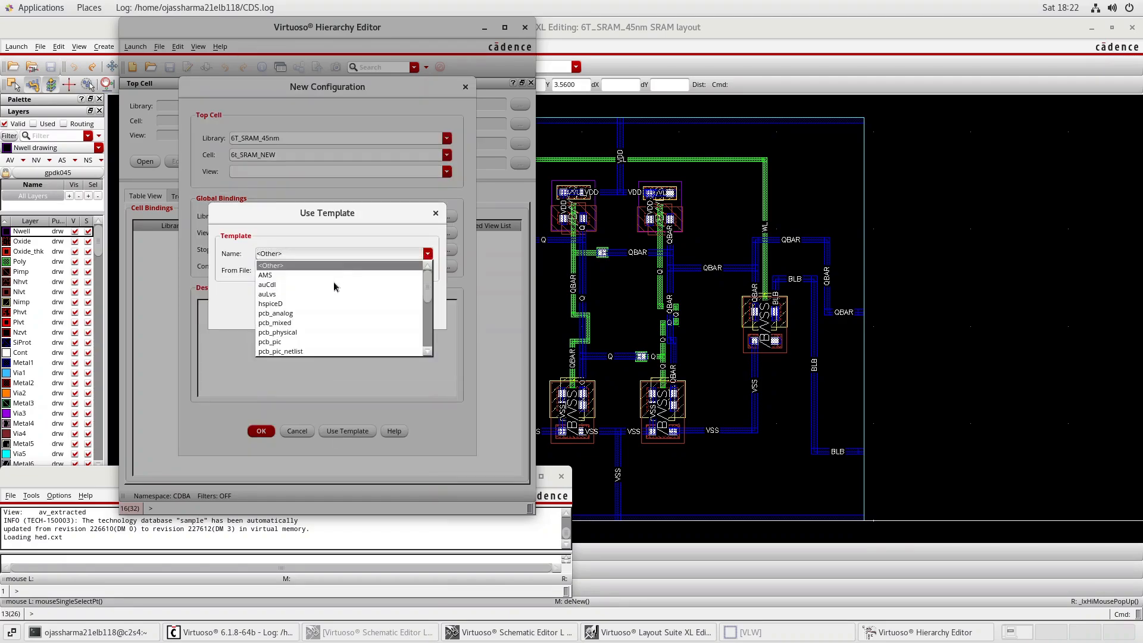
left_click(427, 352)
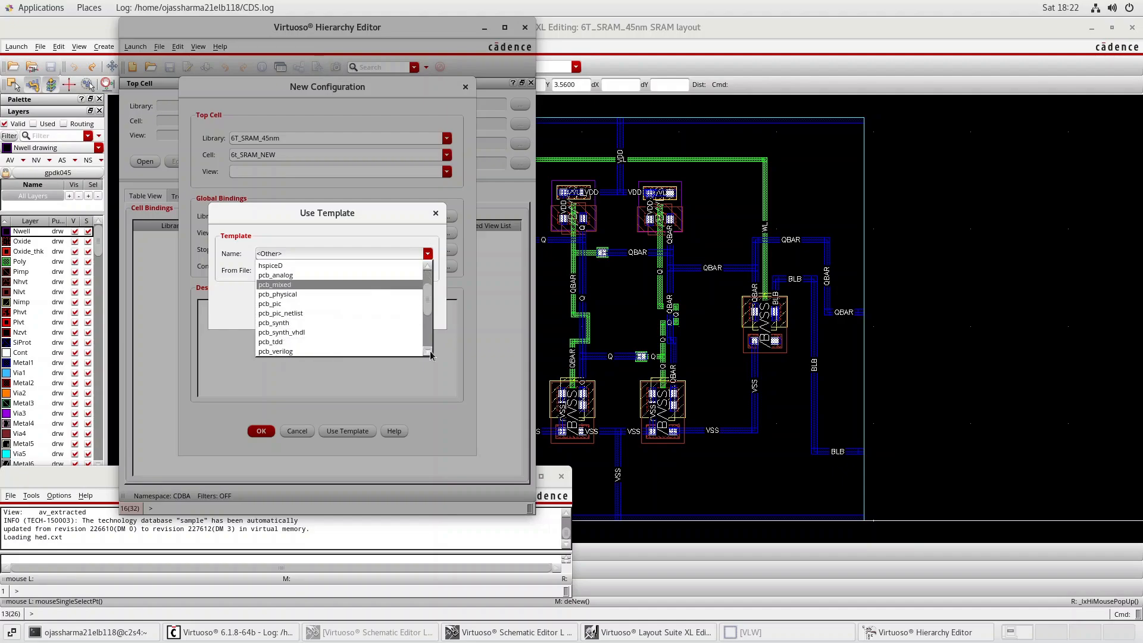
left_click(428, 353)
left_click(309, 332)
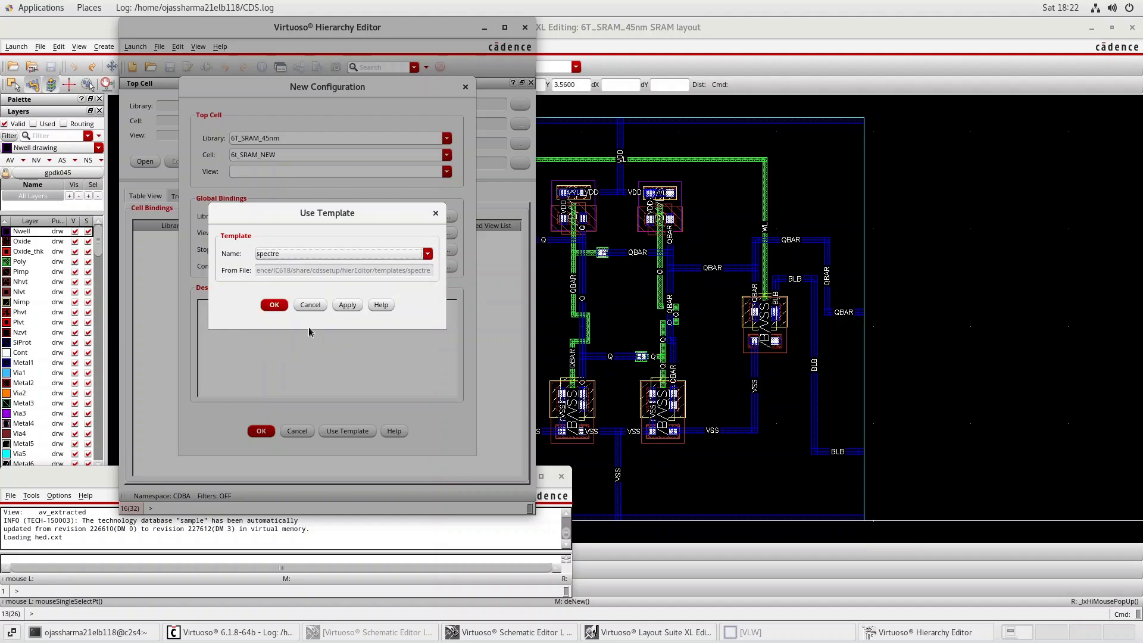
left_click(280, 305)
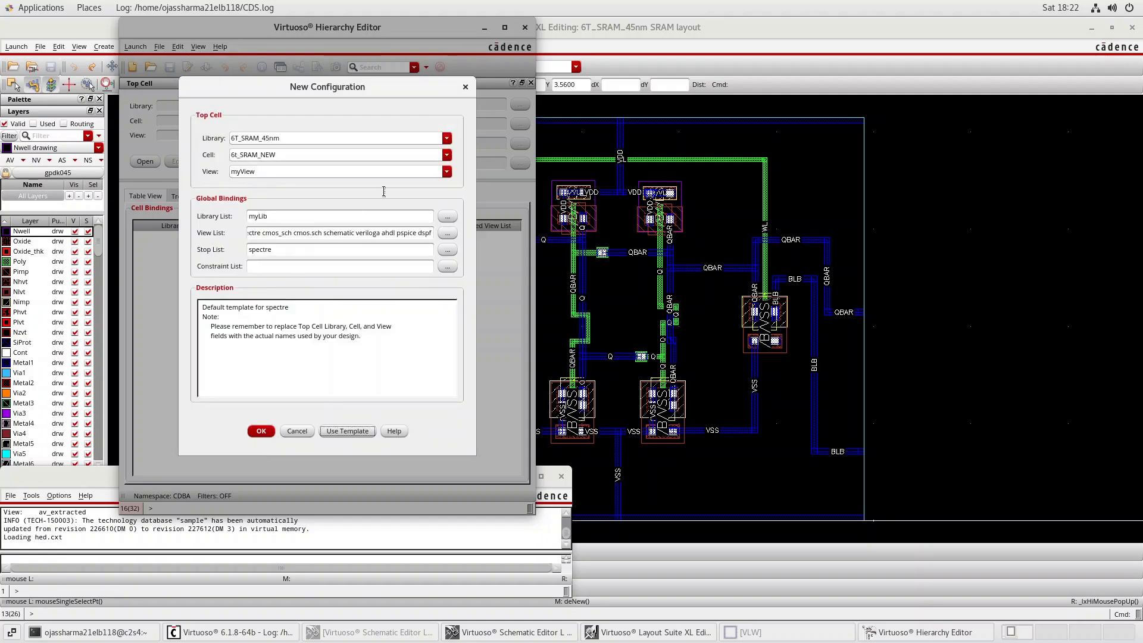
Step: Set the top cell to SRAM_TB with the schematic view, create the configuration and save it
left_click(446, 156)
left_click(447, 159)
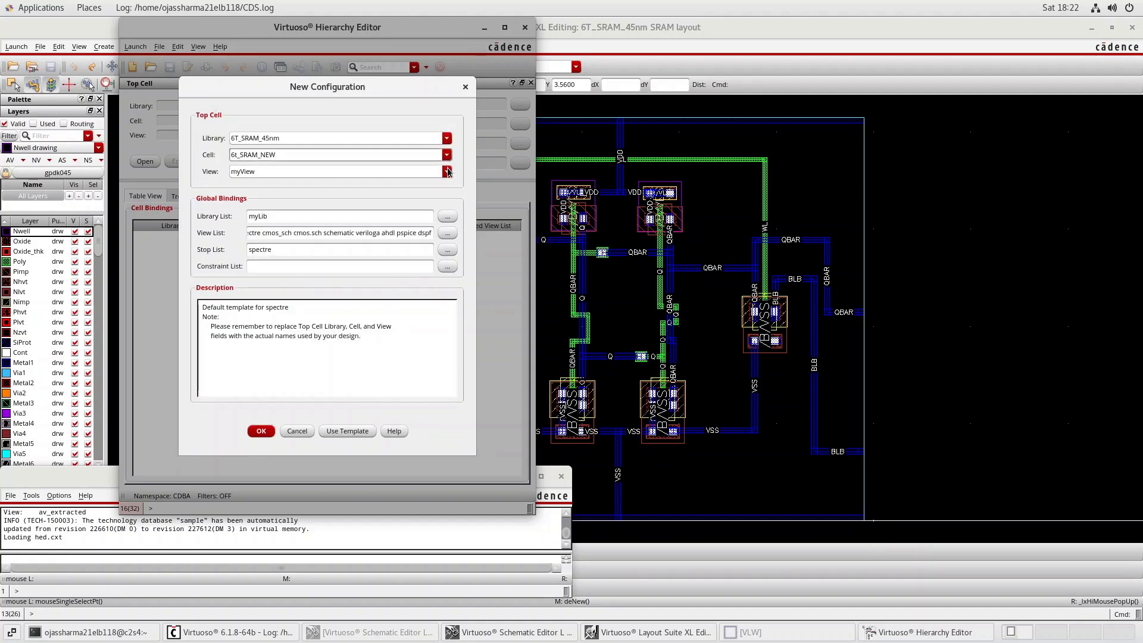
left_click(447, 157)
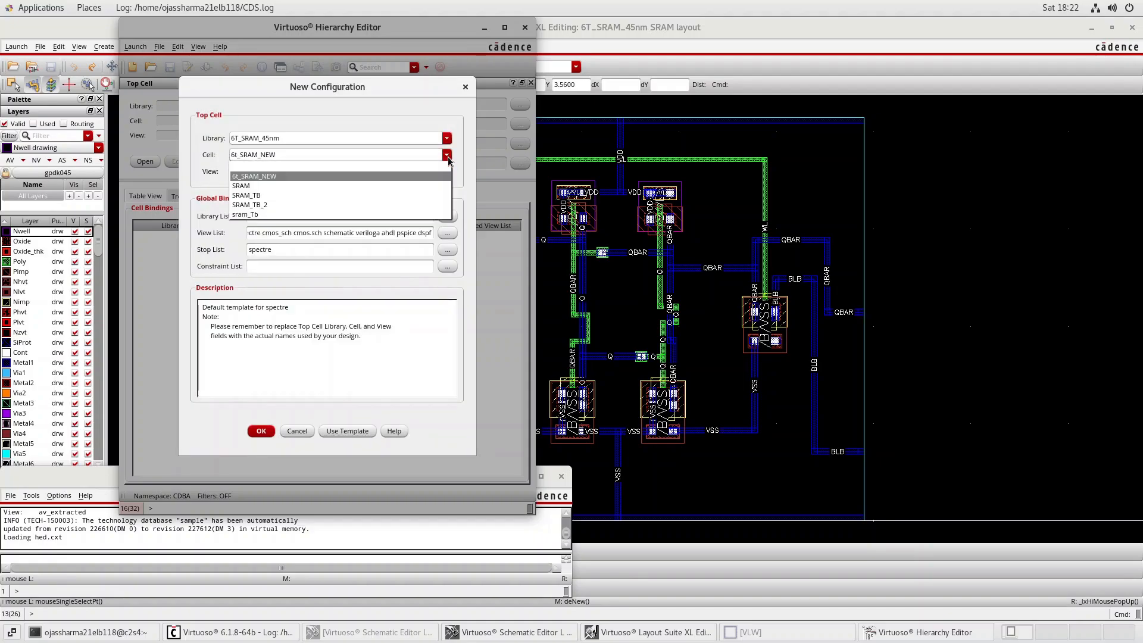
left_click(369, 196)
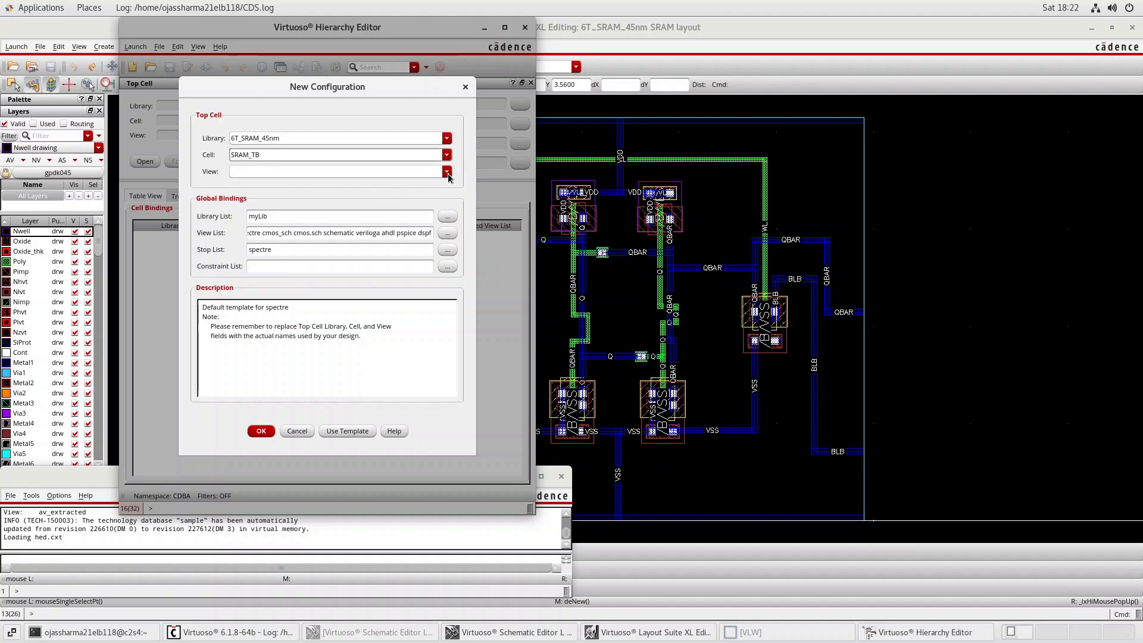
left_click(447, 171)
left_click(426, 194)
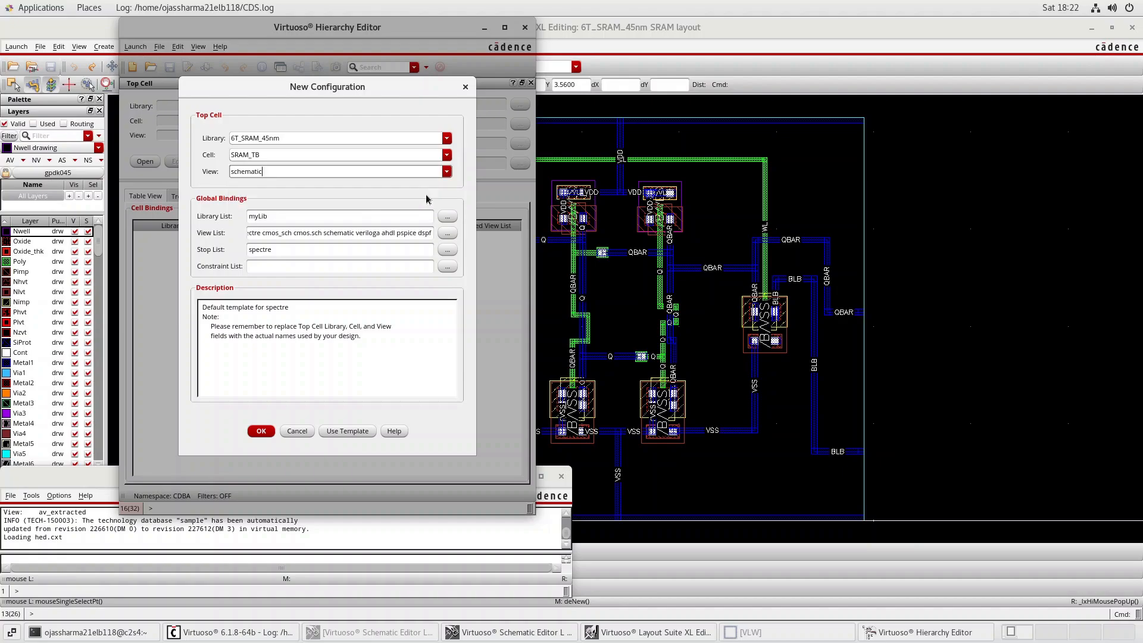
left_click(261, 432)
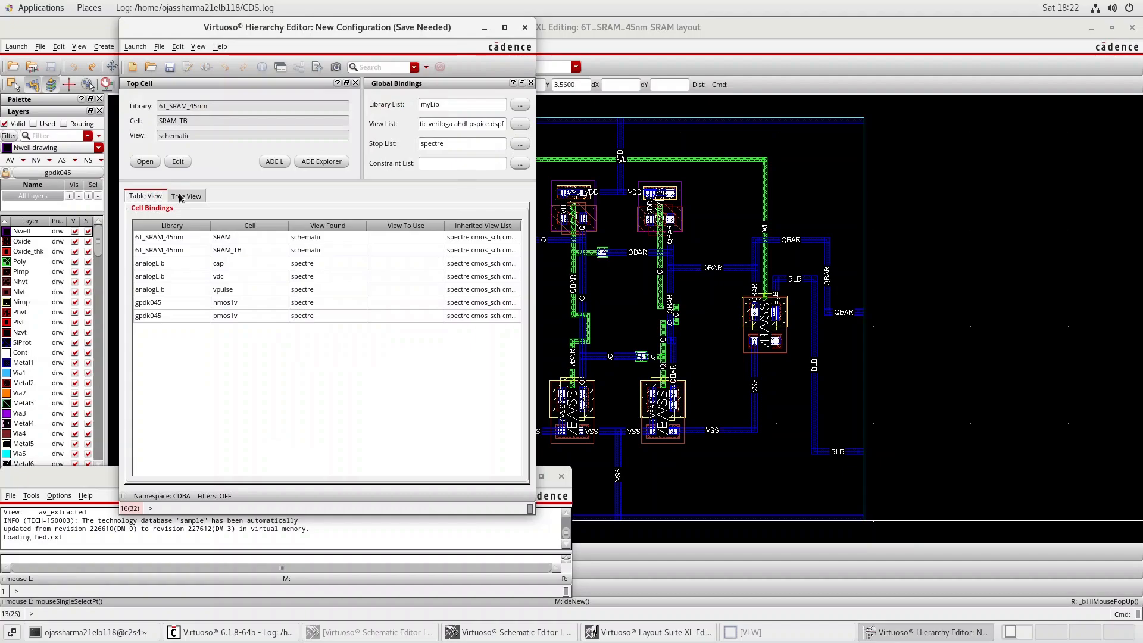
left_click(169, 67)
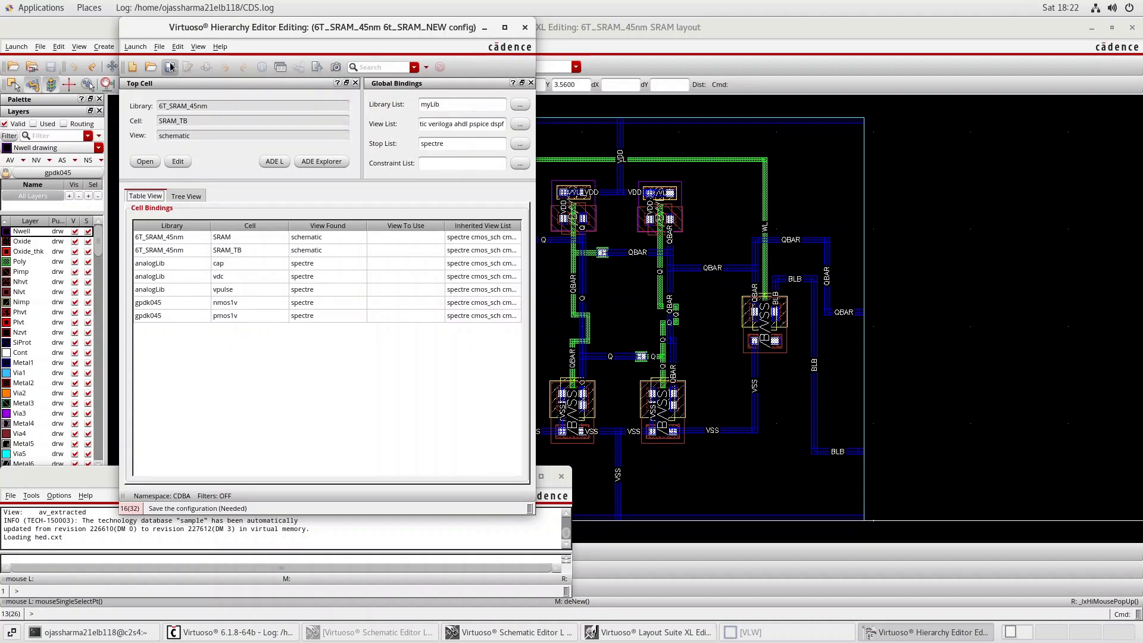
Step: Look at the instance view options of SRAM instance I0 in the configuration's hierarchy tree, and close the Hierarchy Editor
left_click(186, 196)
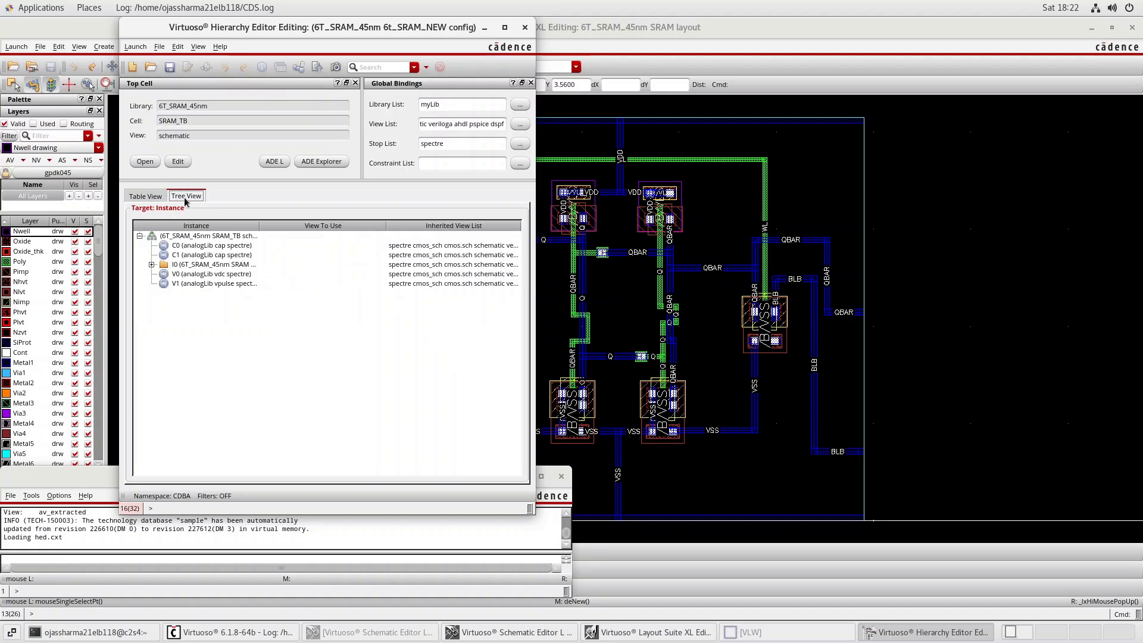
left_click(175, 265)
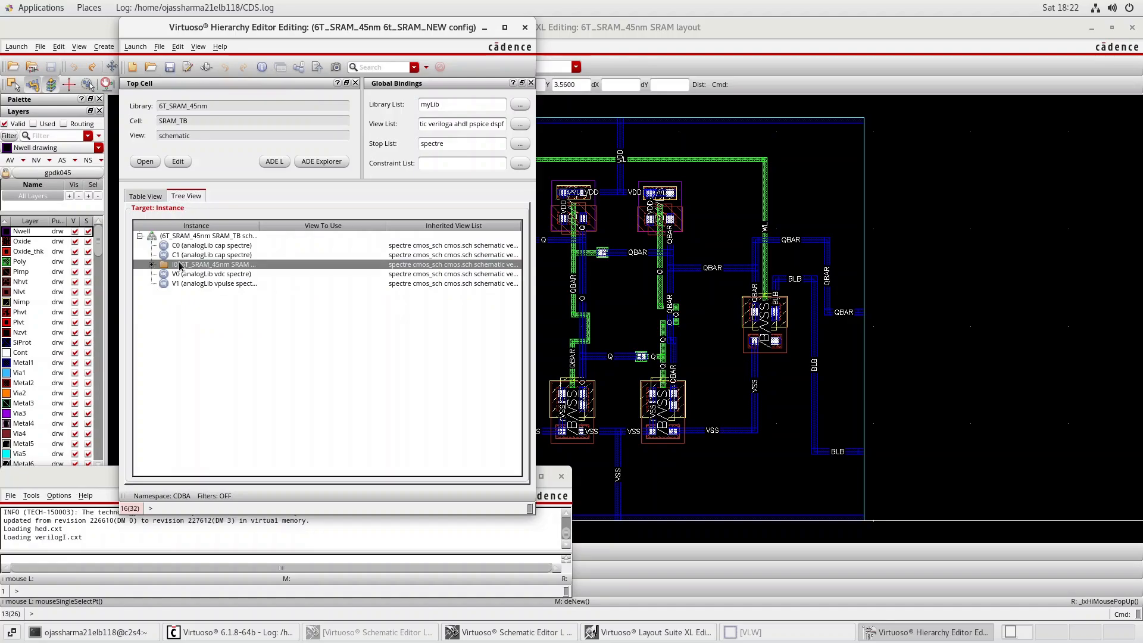
right_click(215, 269)
mouse_move(234, 274)
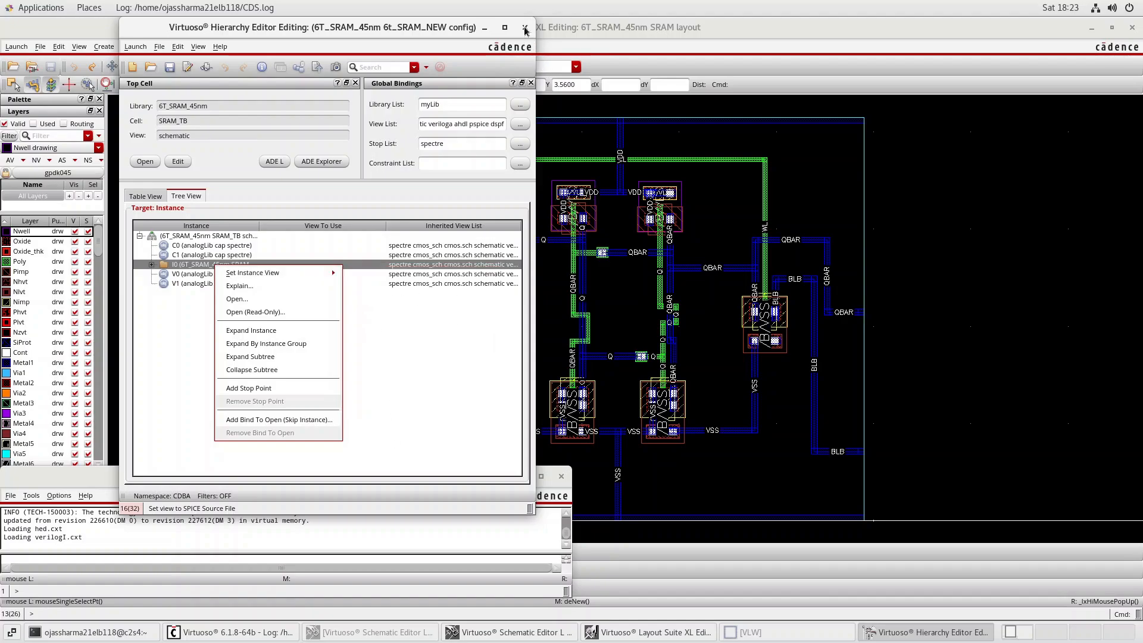
left_click(442, 294)
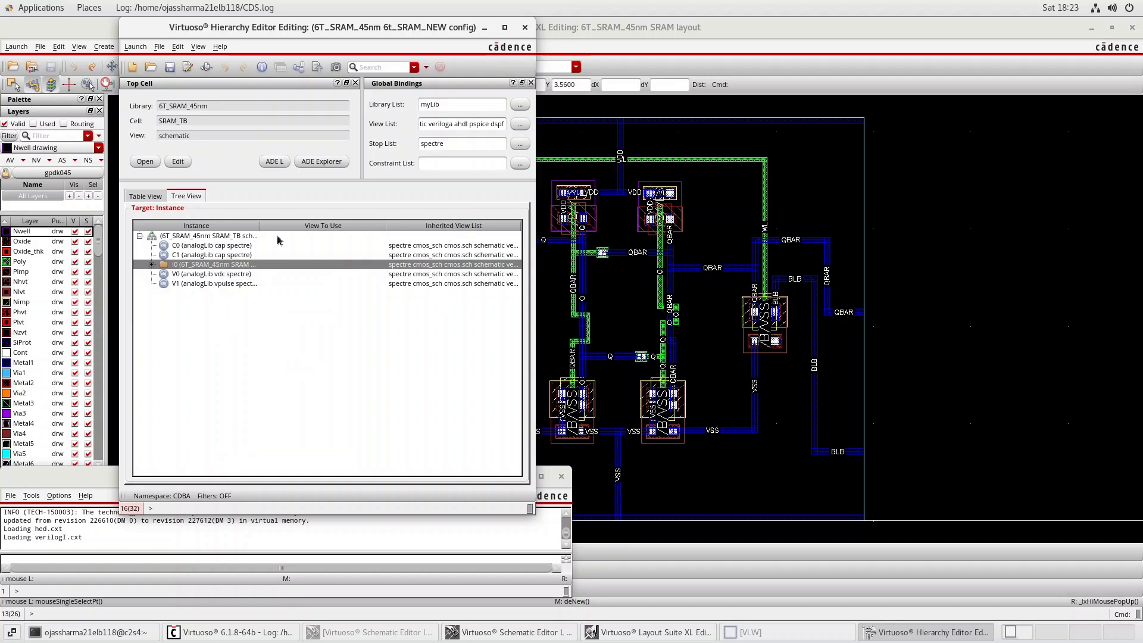
left_click(524, 28)
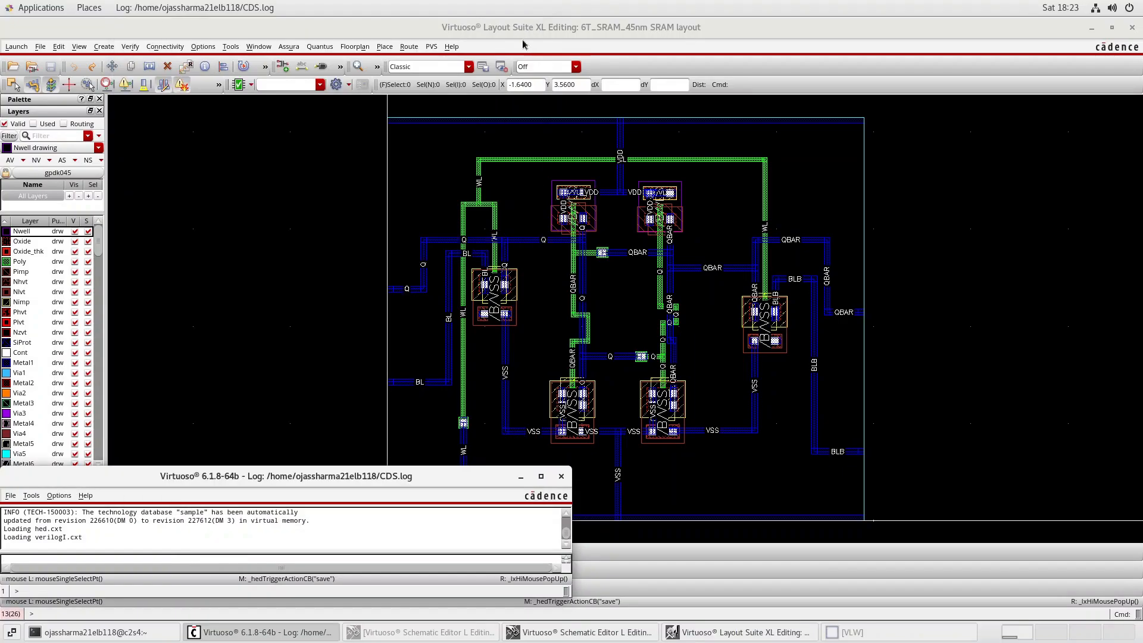
Step: Close the SRAM layout, SRAM schematic and SRAM_TB schematic windows while keeping Virtuoso running
left_click(561, 476)
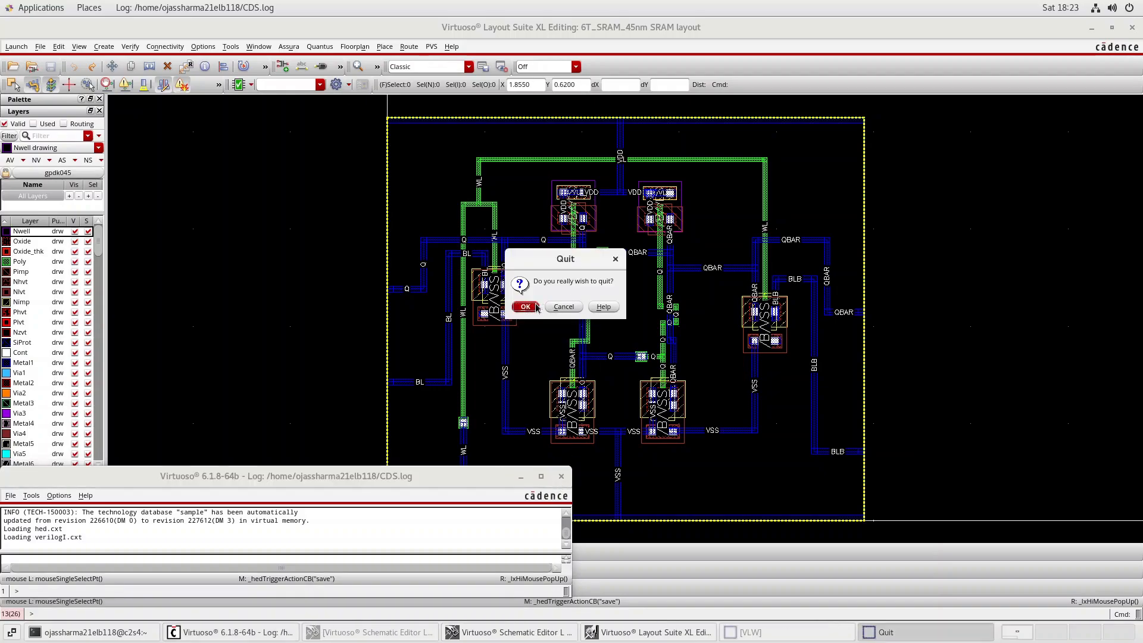
left_click(616, 258)
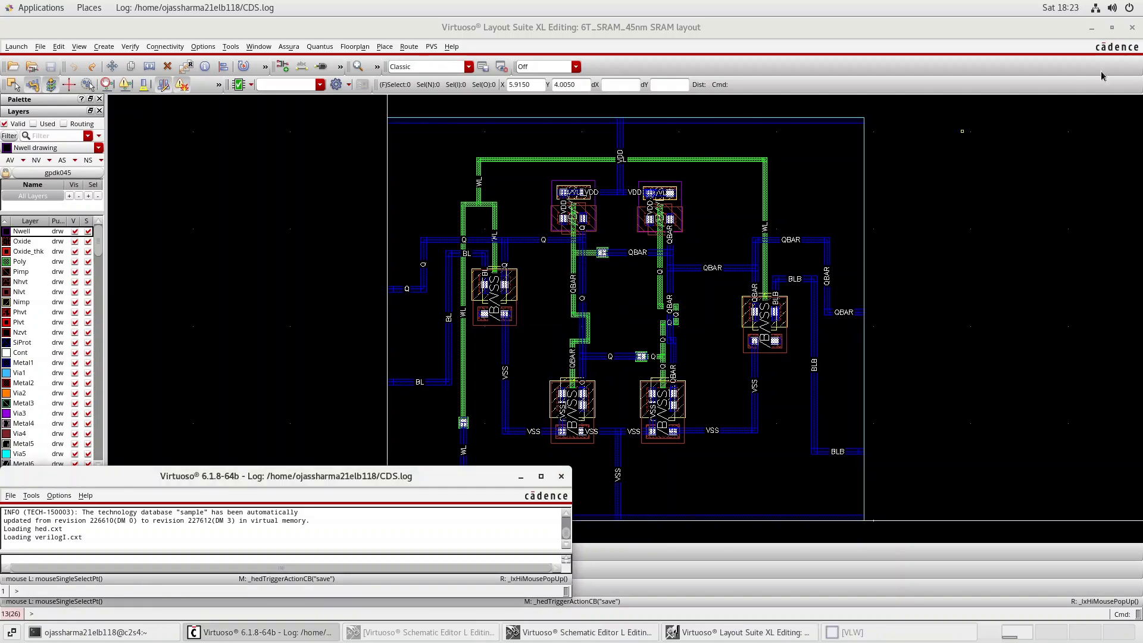
left_click(1133, 28)
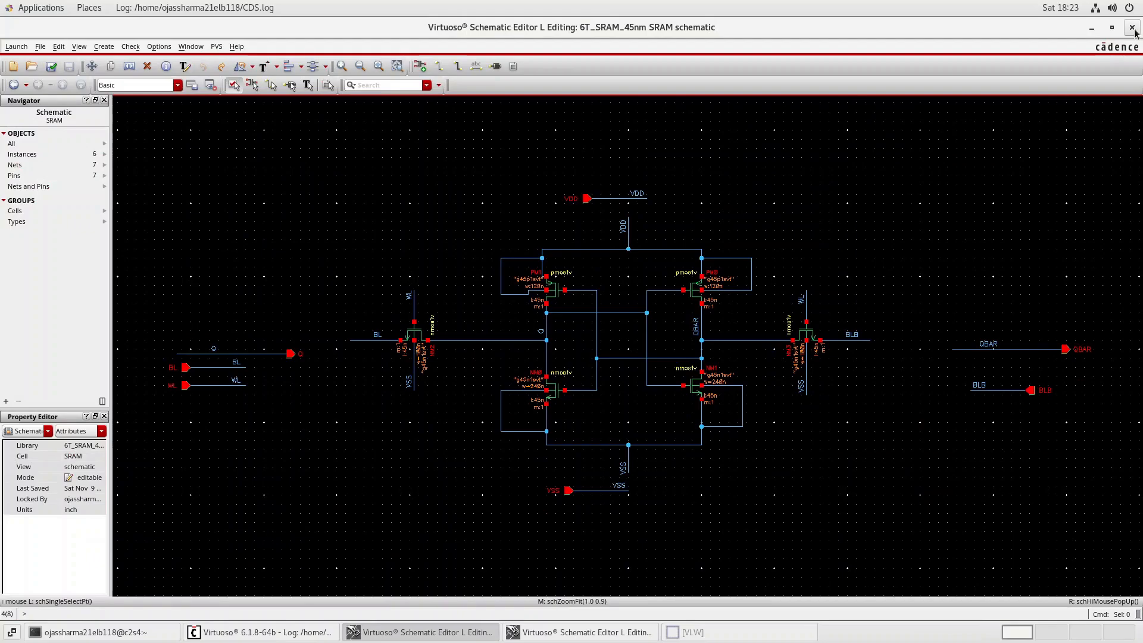
left_click(1135, 31)
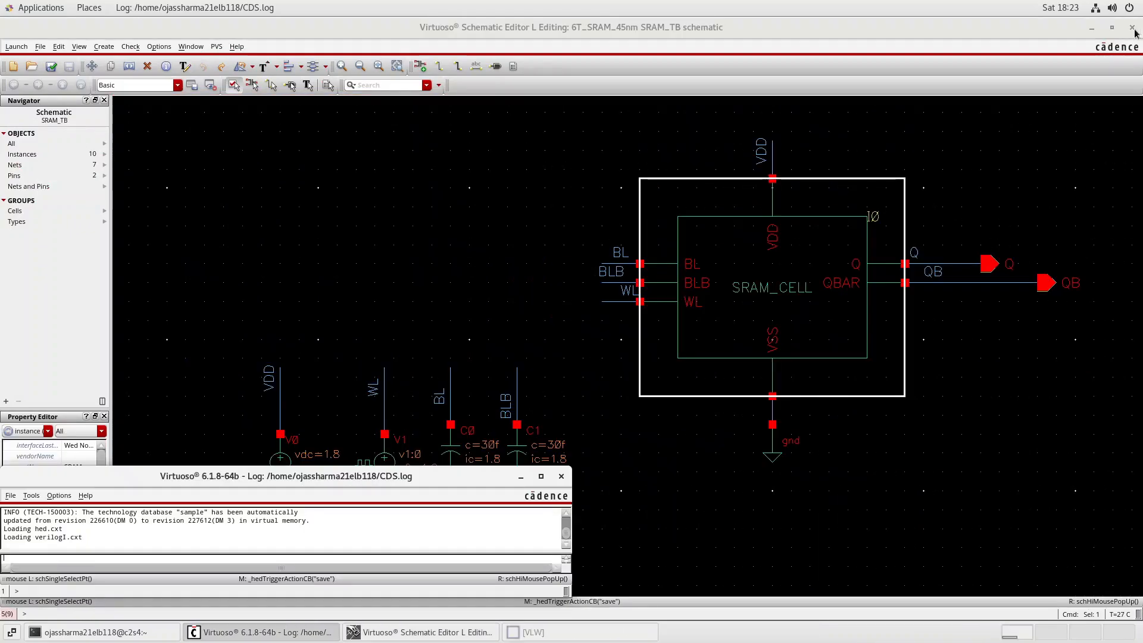
left_click(1133, 29)
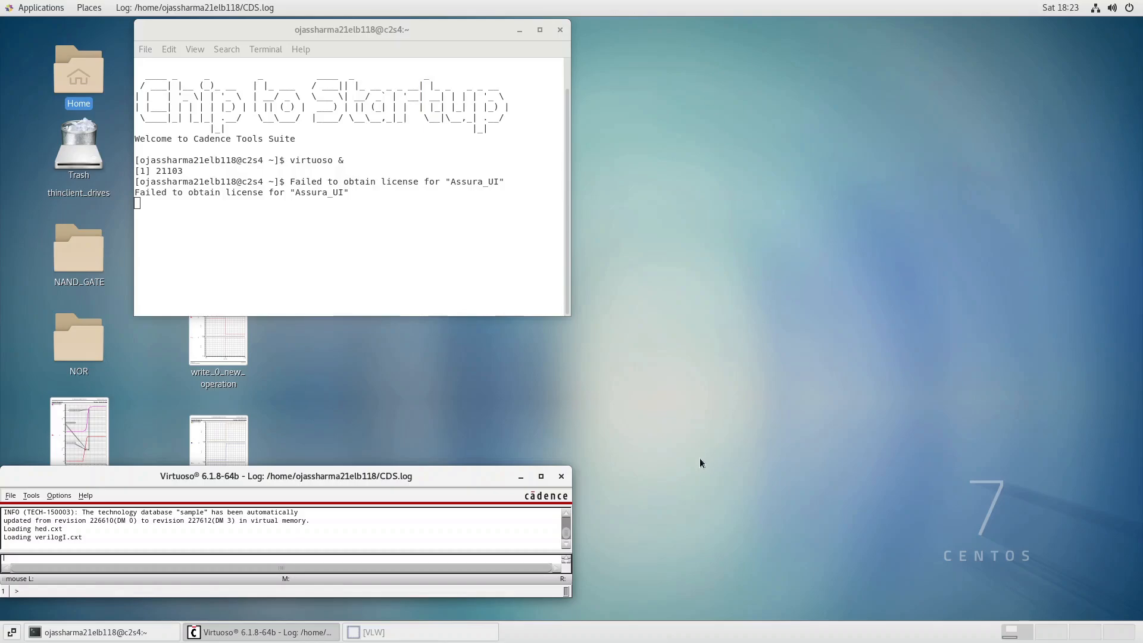
Step: Open the 6t_SRAM_NEW config from the 6T_SRAM_45nm library together with its top cell SRAM_TB schematic, both for editing
left_click(10, 496)
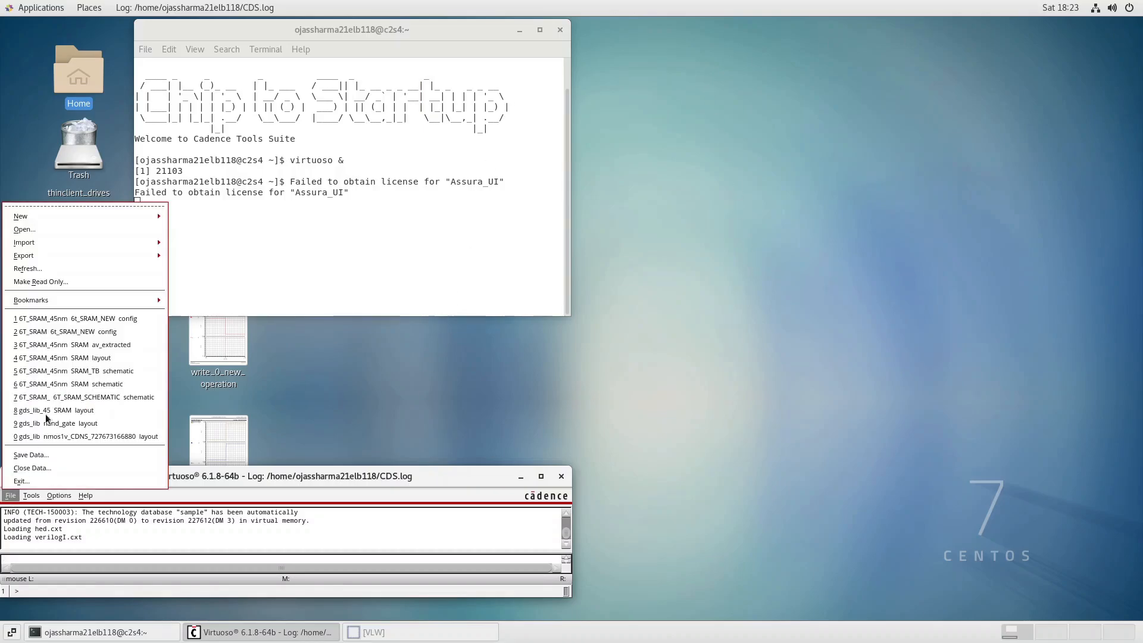
left_click(102, 229)
left_click(469, 113)
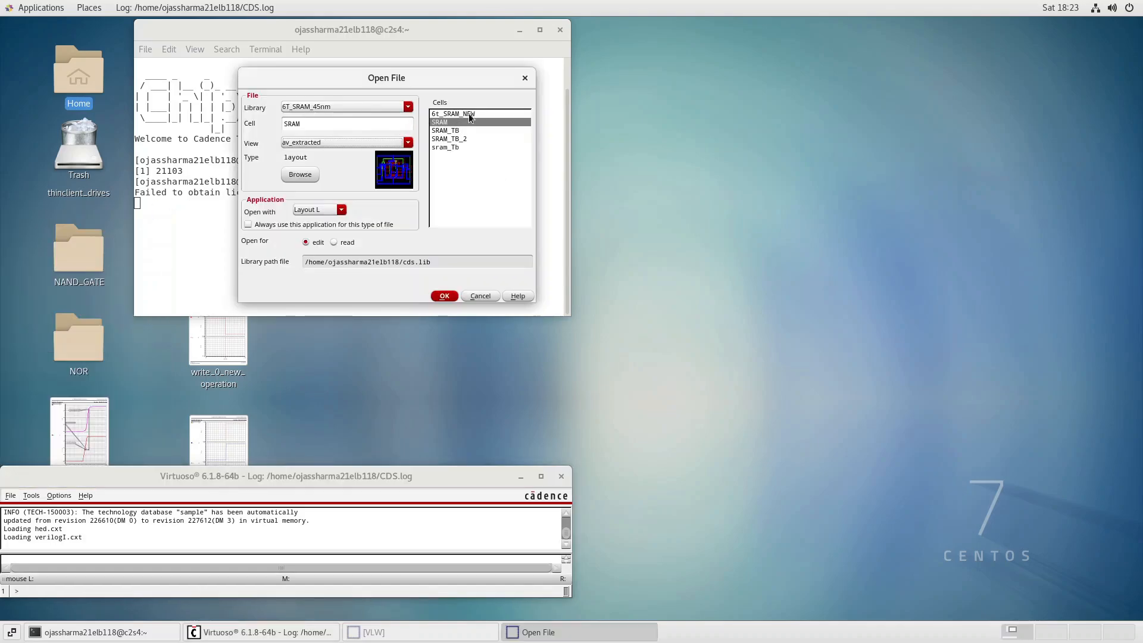
left_click(452, 297)
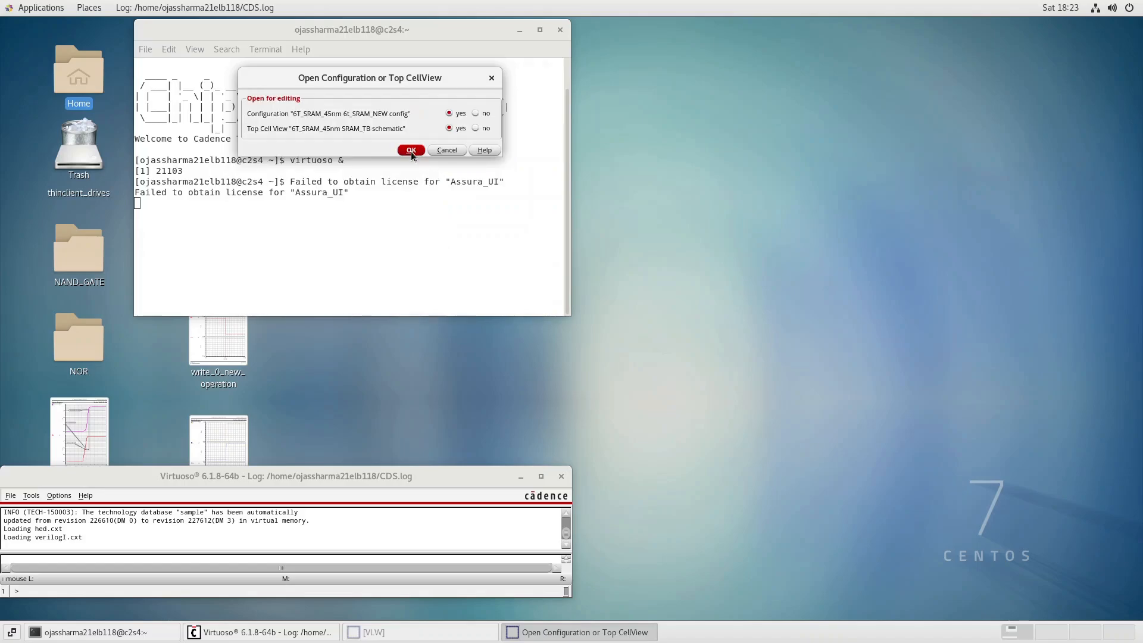
left_click(411, 150)
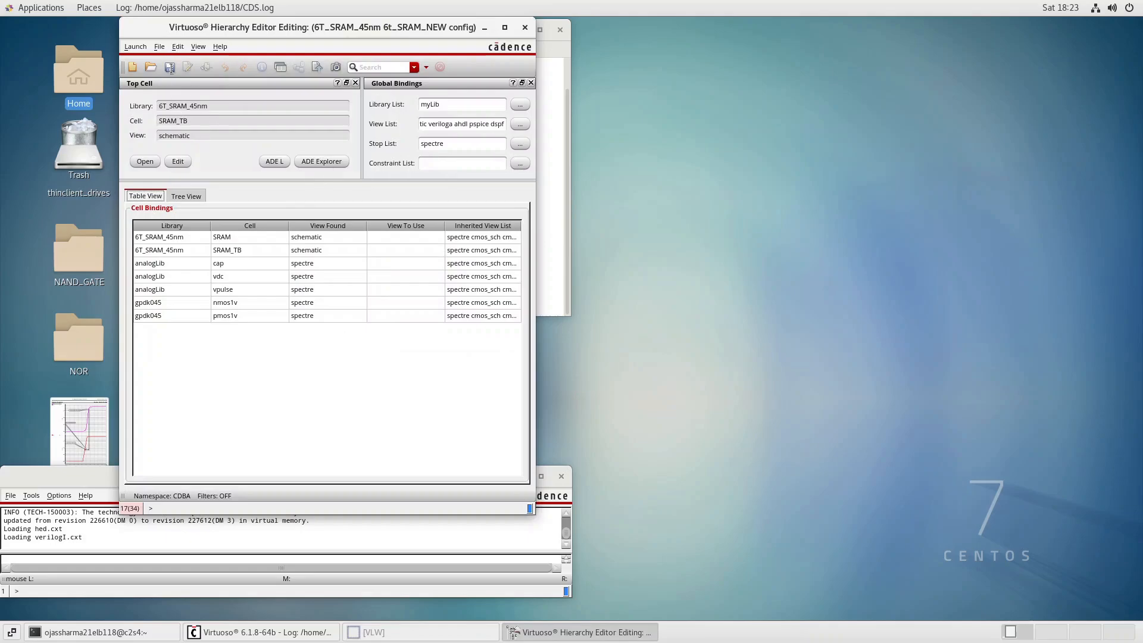
left_click(136, 47)
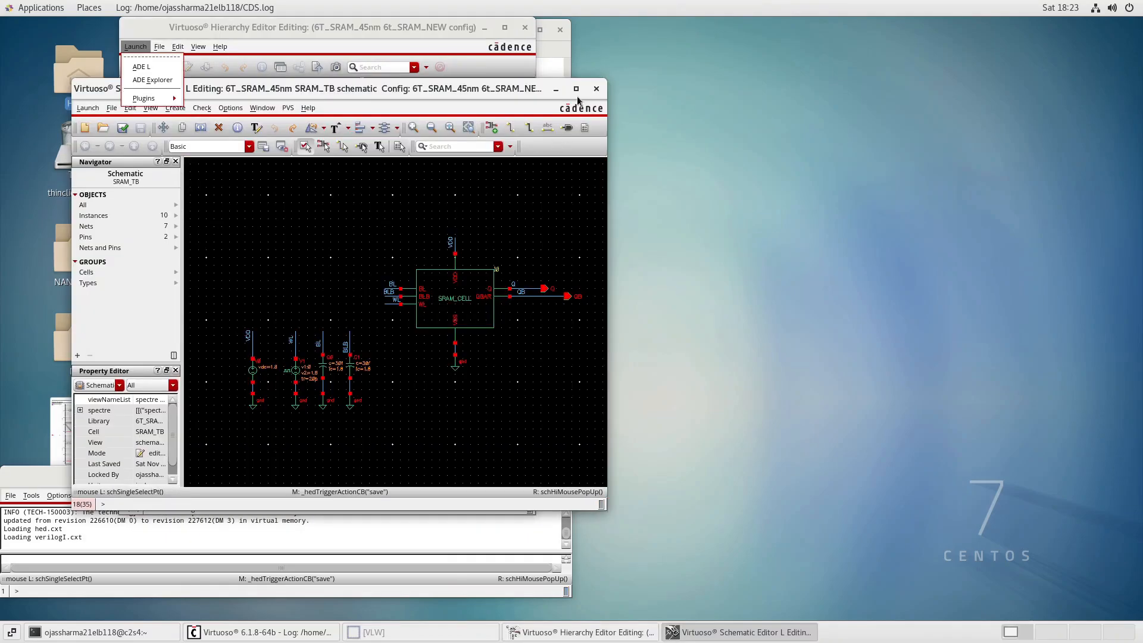